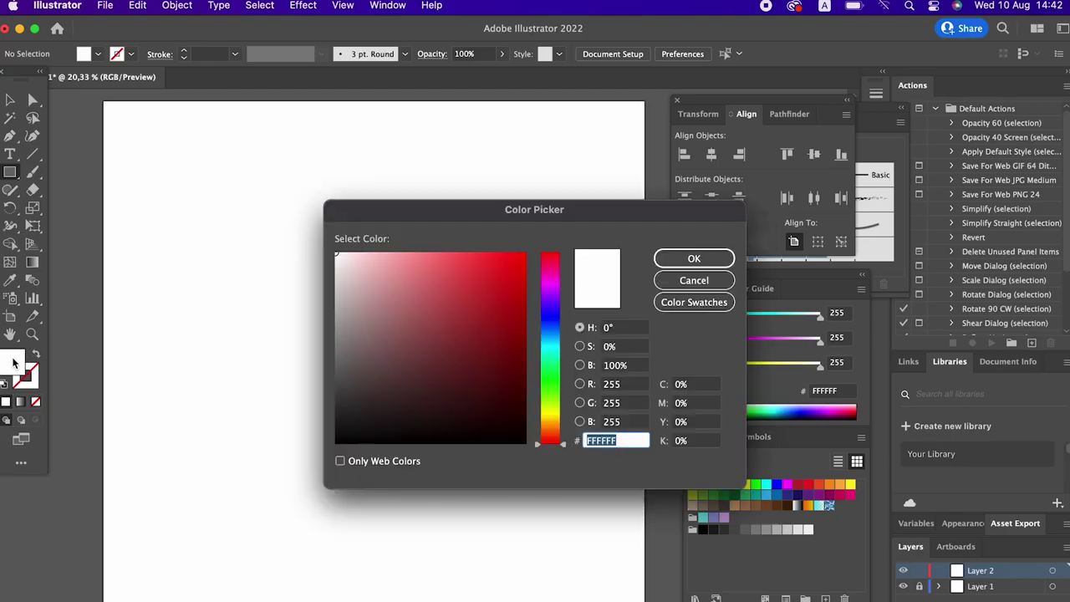
Step: Set the fill to peach FCD181 and draw a square near the artboard centre
left_click_drag(533, 437, 548, 430)
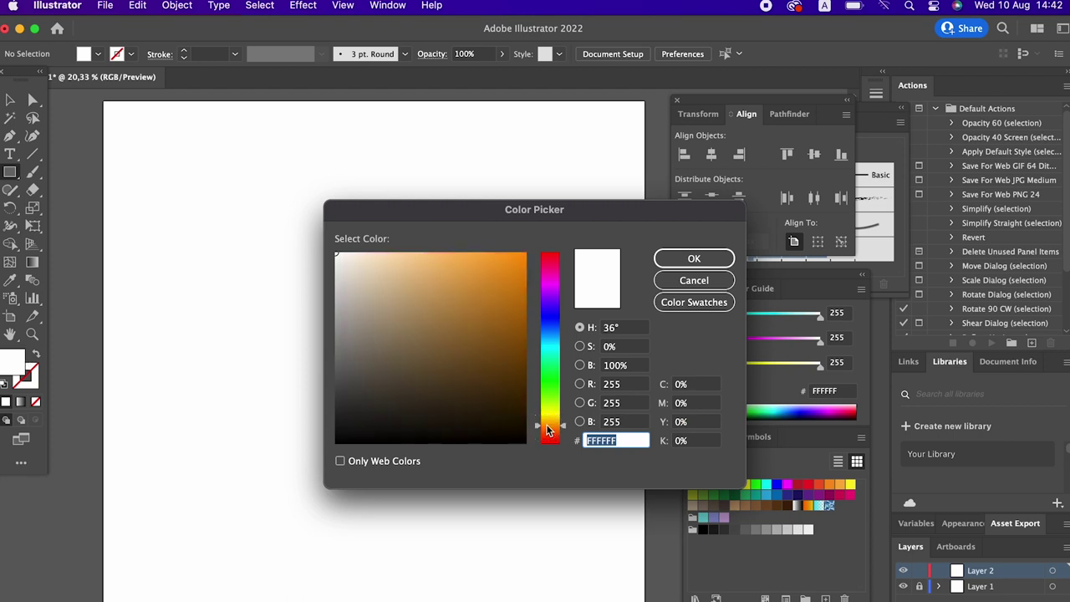
left_click(393, 255)
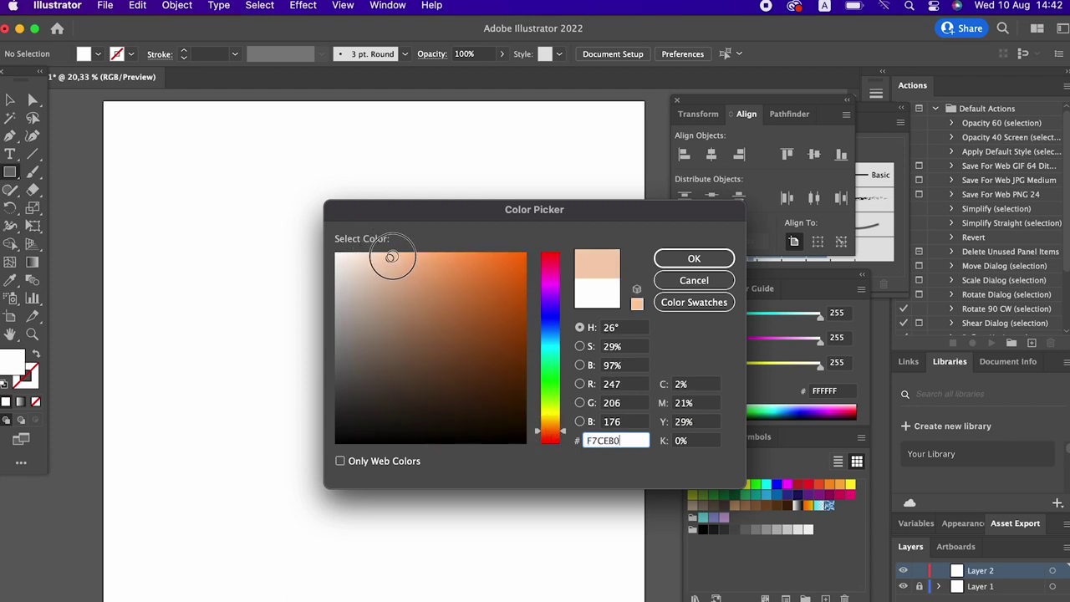
left_click(694, 258)
left_click_drag(337, 257, 456, 388)
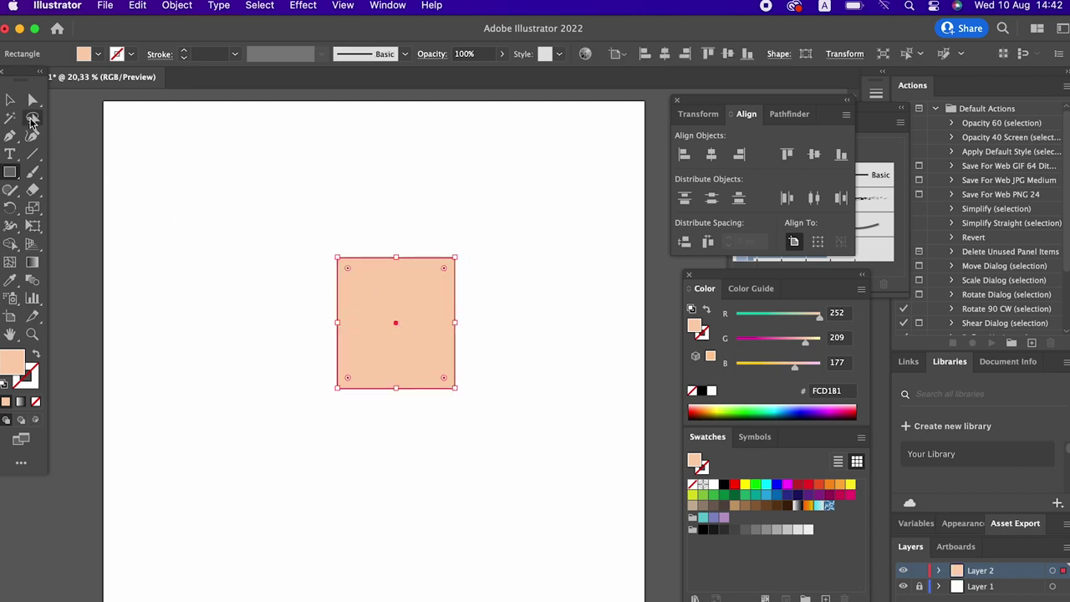
Step: Round the square fully into a circle and stretch it taller into a dome
left_click(33, 100)
left_click_drag(348, 269, 429, 425)
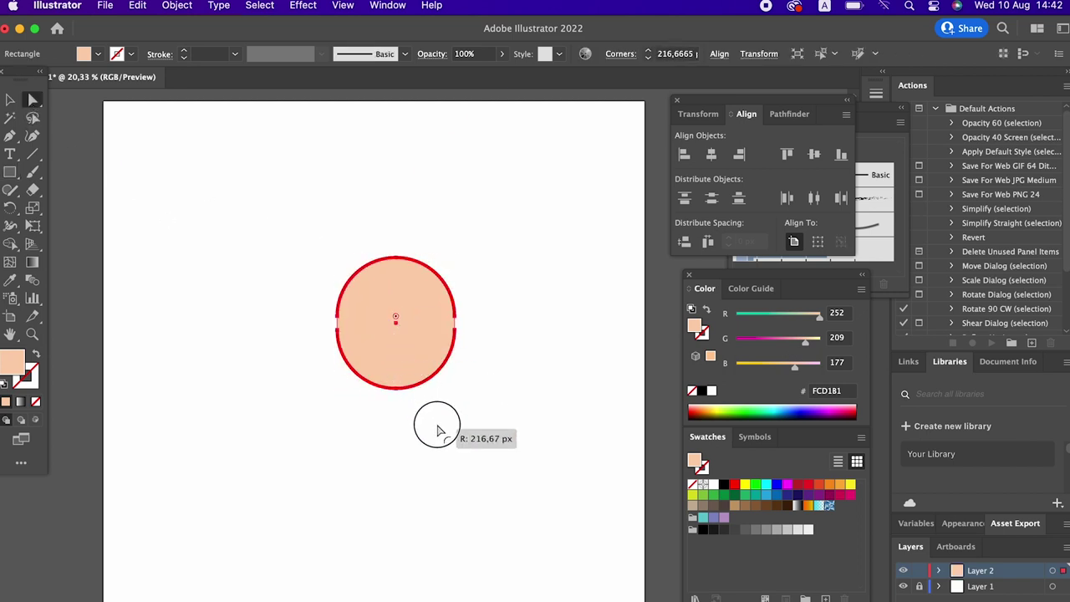
left_click(10, 101)
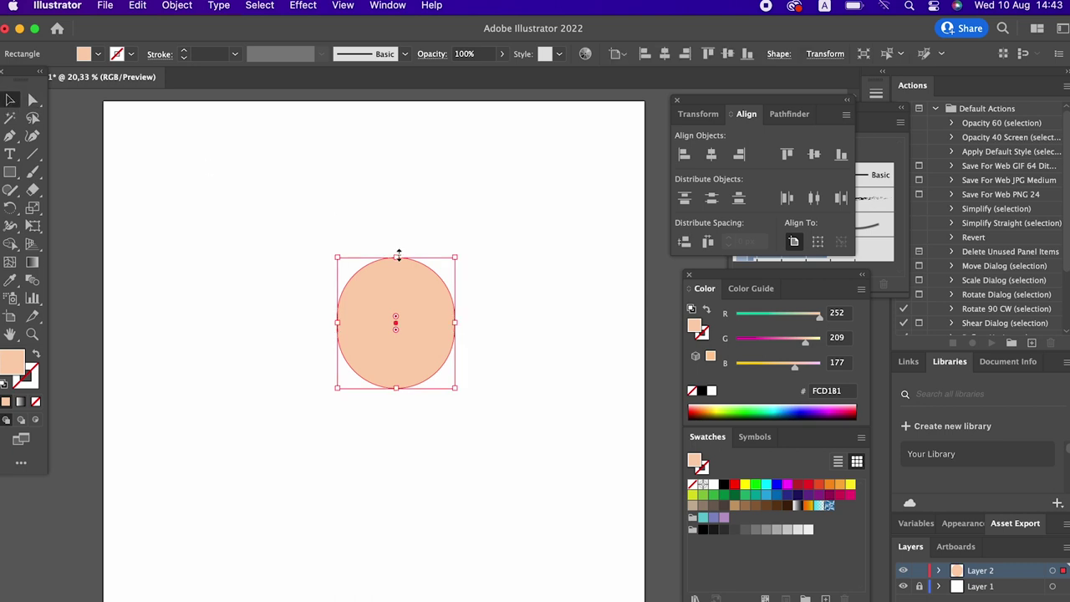
left_click_drag(398, 255, 400, 244)
left_click(561, 372)
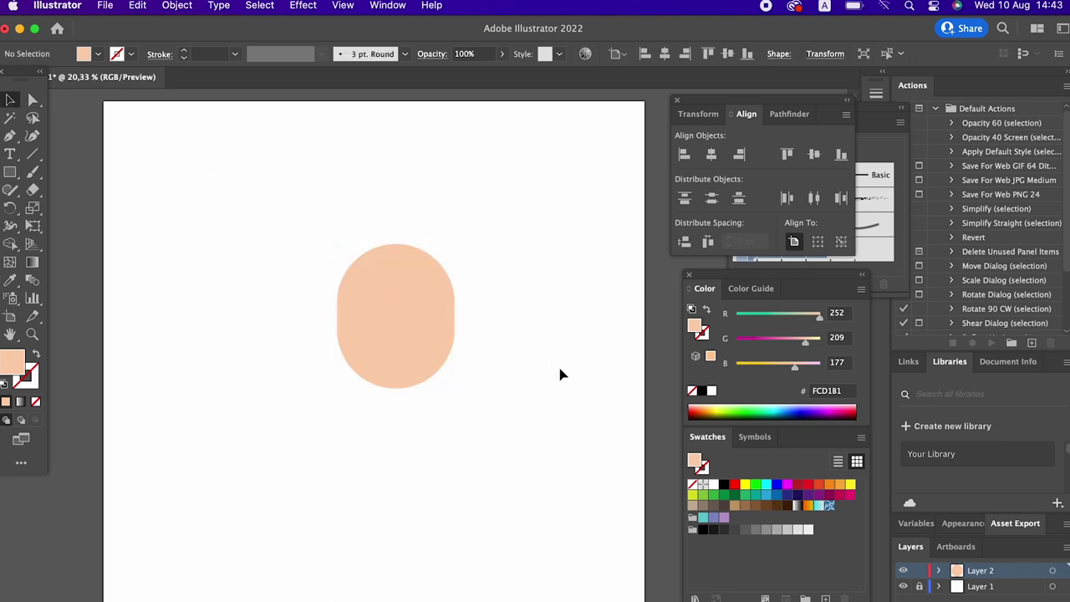
Step: Draw a wide rectangle across the head's base and round it into a pill
left_click(10, 173)
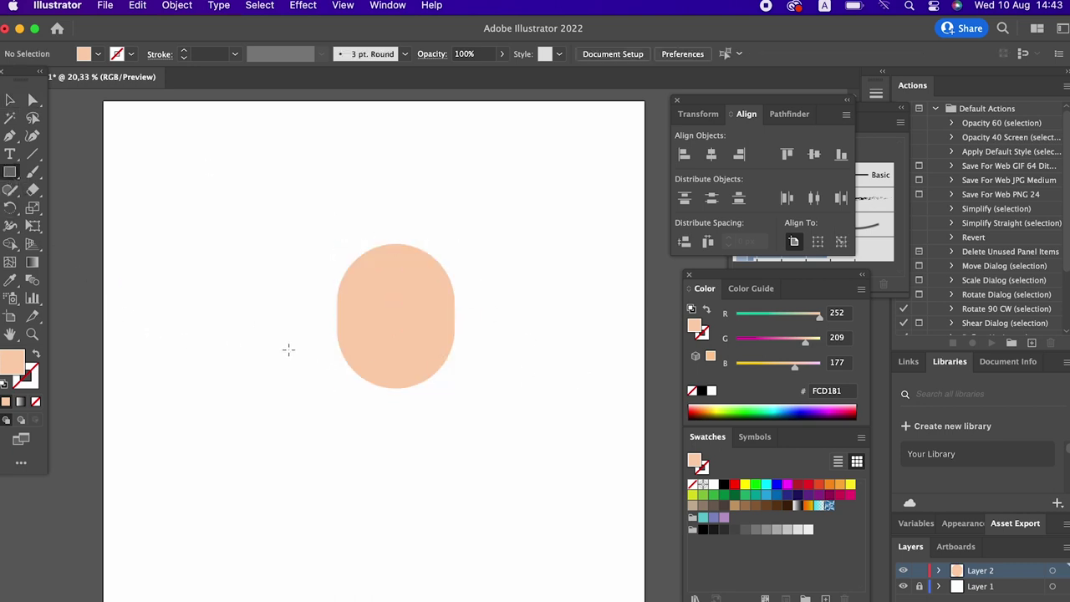
left_click_drag(325, 388, 482, 317)
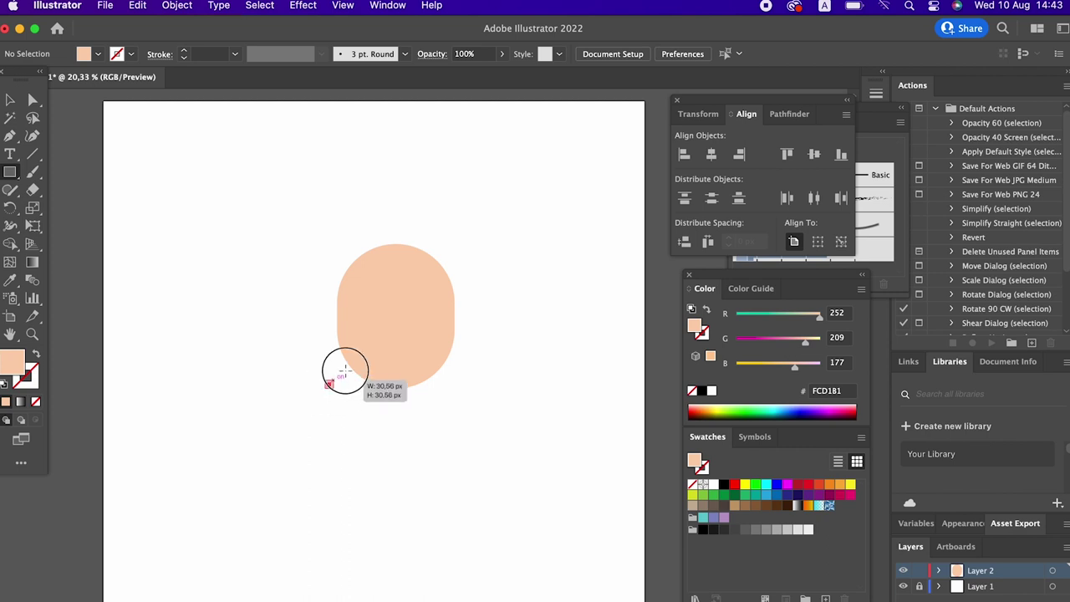
left_click(31, 100)
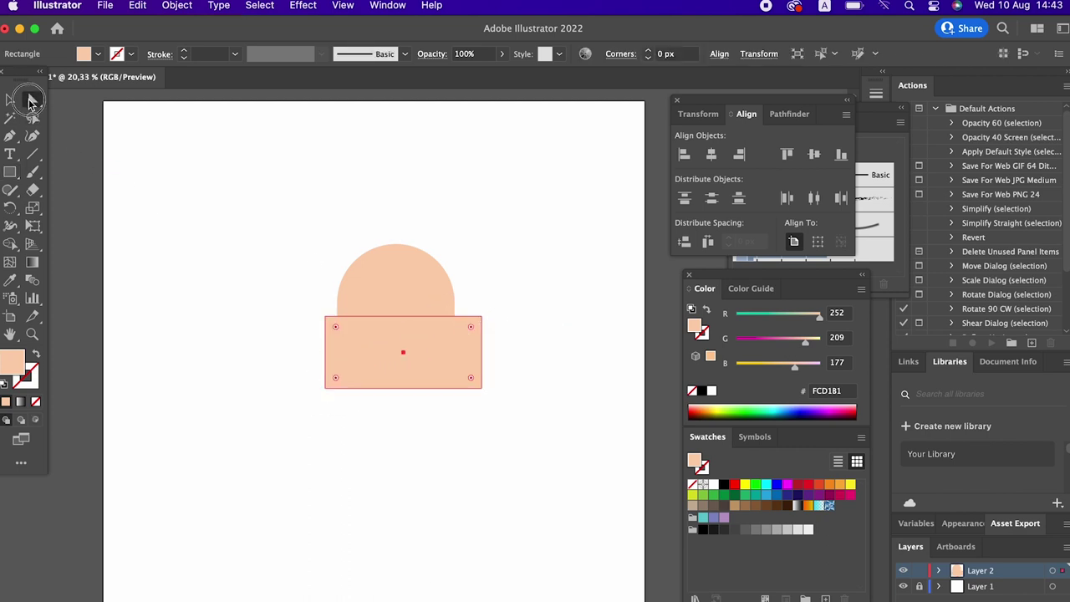
left_click_drag(338, 331, 518, 353)
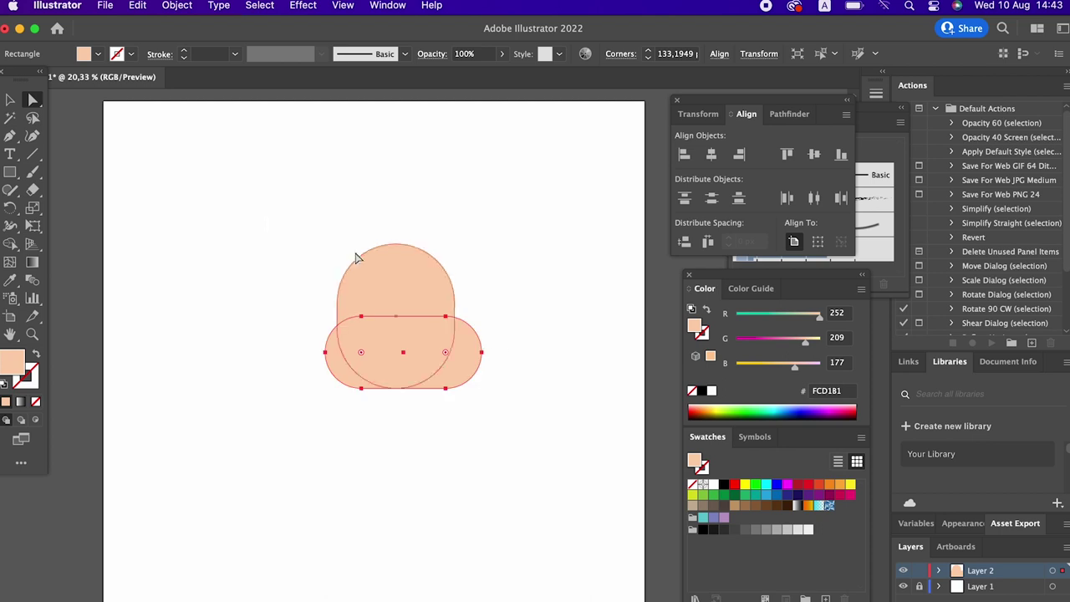
left_click(10, 100)
Step: Centre the dome and pill horizontally, then nudge the pill slightly upward
left_click_drag(234, 196, 577, 444)
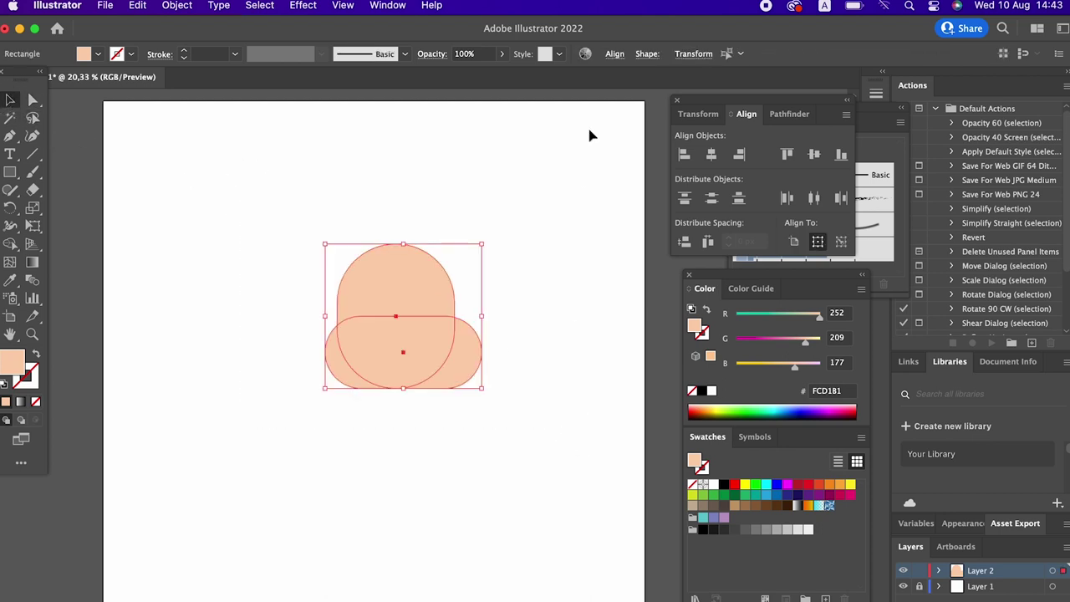
left_click(711, 153)
left_click(581, 352)
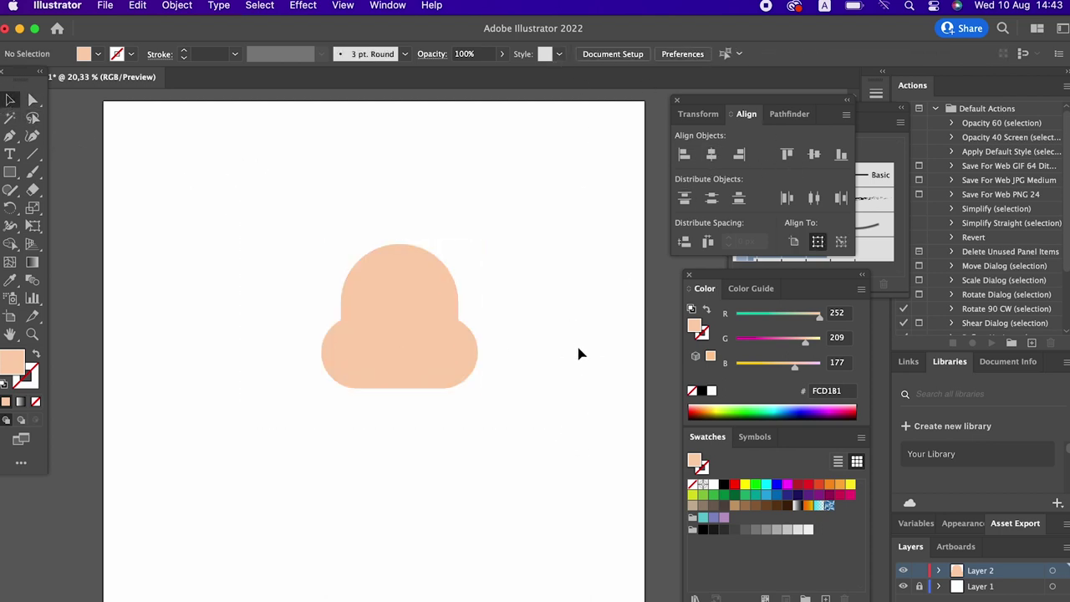
left_click_drag(465, 362, 466, 356)
left_click(514, 429)
Step: Zoom in on the head and narrow the pill evenly on both sides
key("z")
mouse_move(434, 315)
left_mouse_down()
mouse_move(505, 341)
mouse_move(483, 377)
left_mouse_up()
left_click(10, 99)
left_click(372, 370)
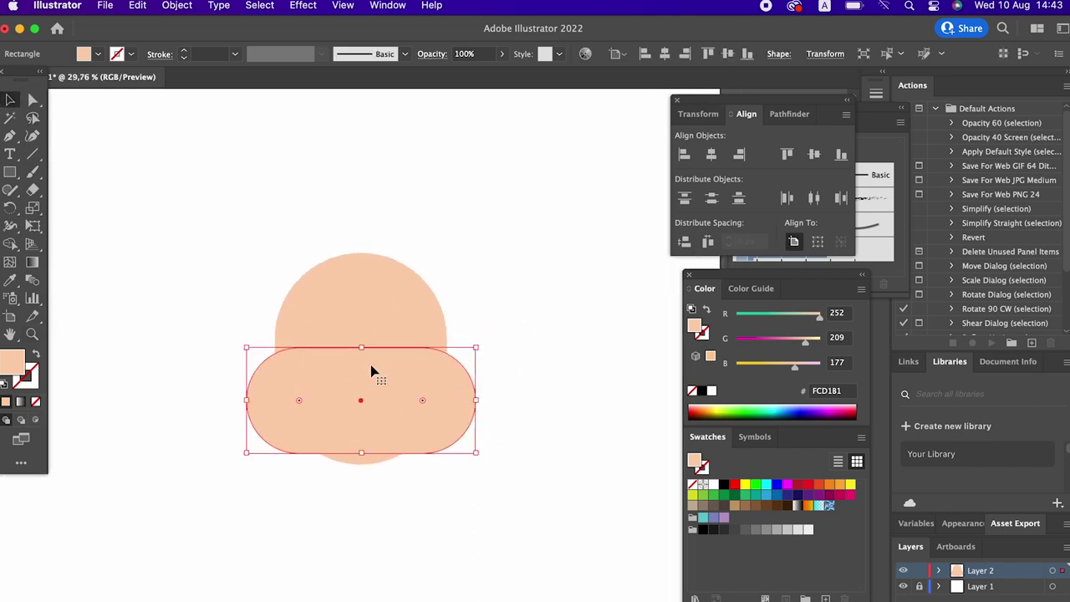
left_click_drag(482, 407, 461, 401)
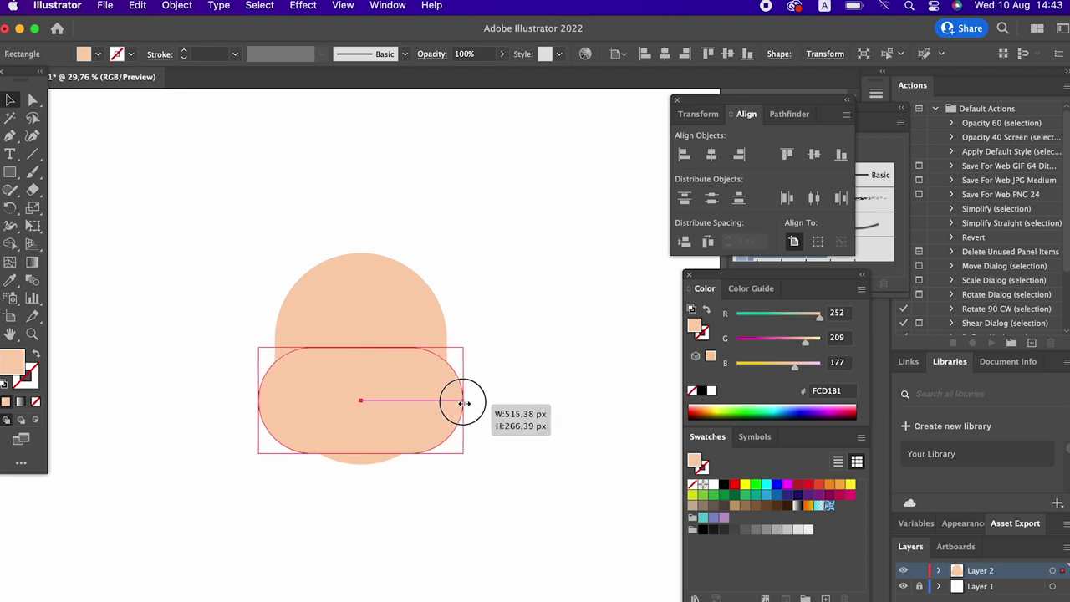
left_click(512, 436)
Step: Divide the head and pill with Pathfinder, then select the lower beard piece
left_click_drag(514, 448, 213, 366)
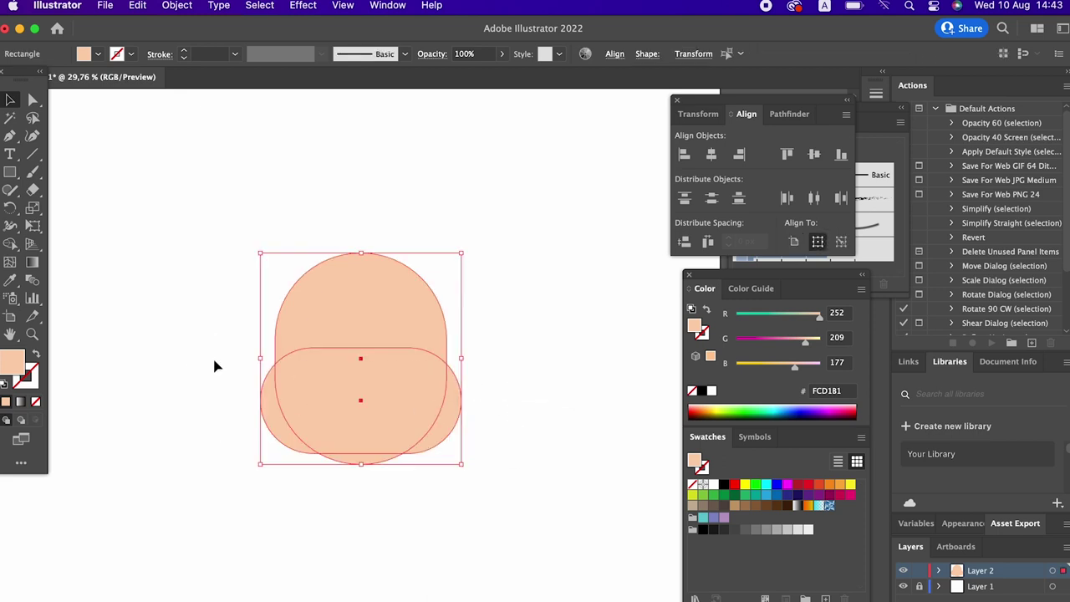
left_click(469, 483)
left_click(314, 393)
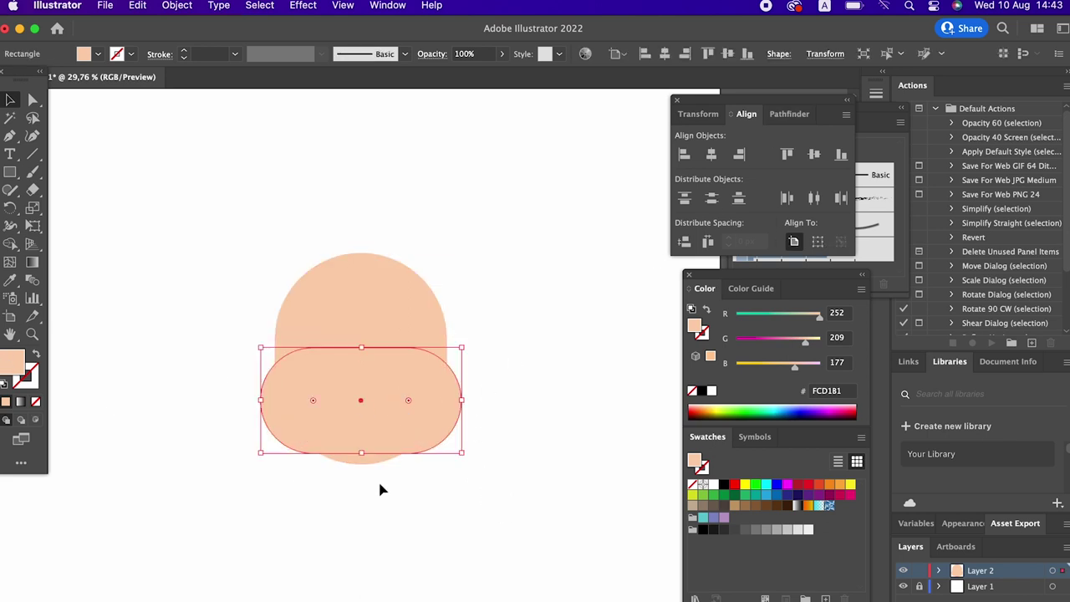
left_click_drag(251, 370, 490, 296)
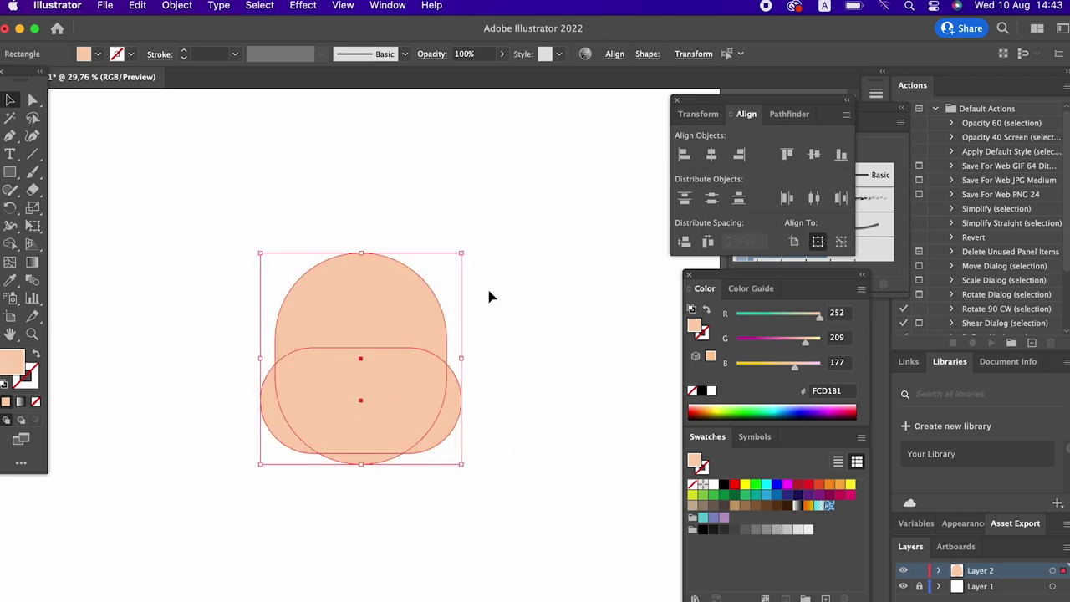
left_click(786, 114)
left_click(686, 193)
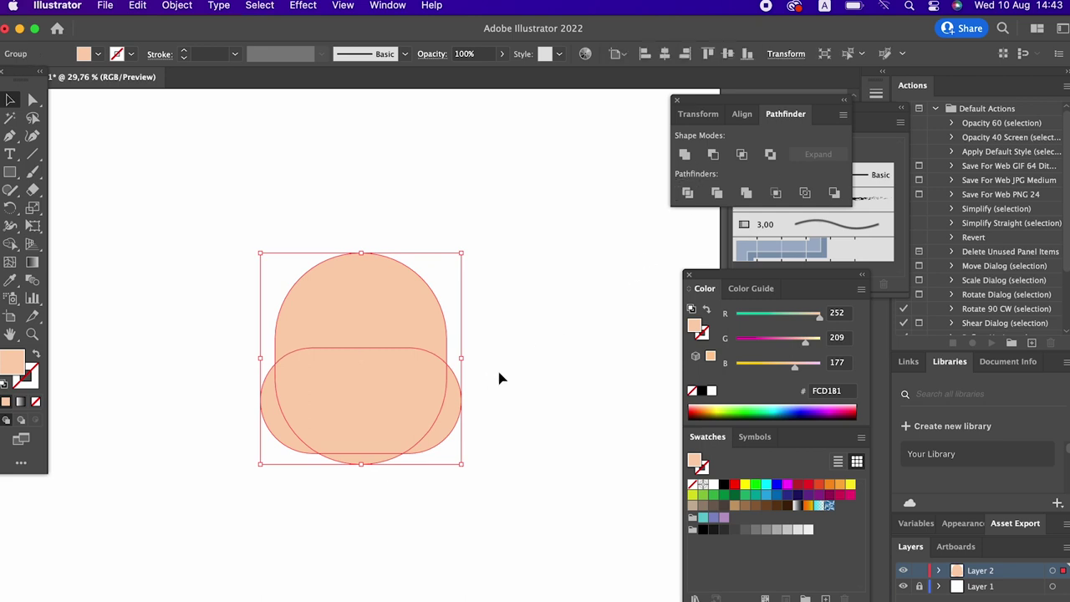
left_click(499, 378)
left_click(34, 99)
mouse_move(512, 479)
left_mouse_down()
mouse_move(241, 425)
mouse_move(210, 400)
left_mouse_up()
Step: Fill the lower beard piece light grey C6BFBA, then zoom in on the face
double_click(8, 368)
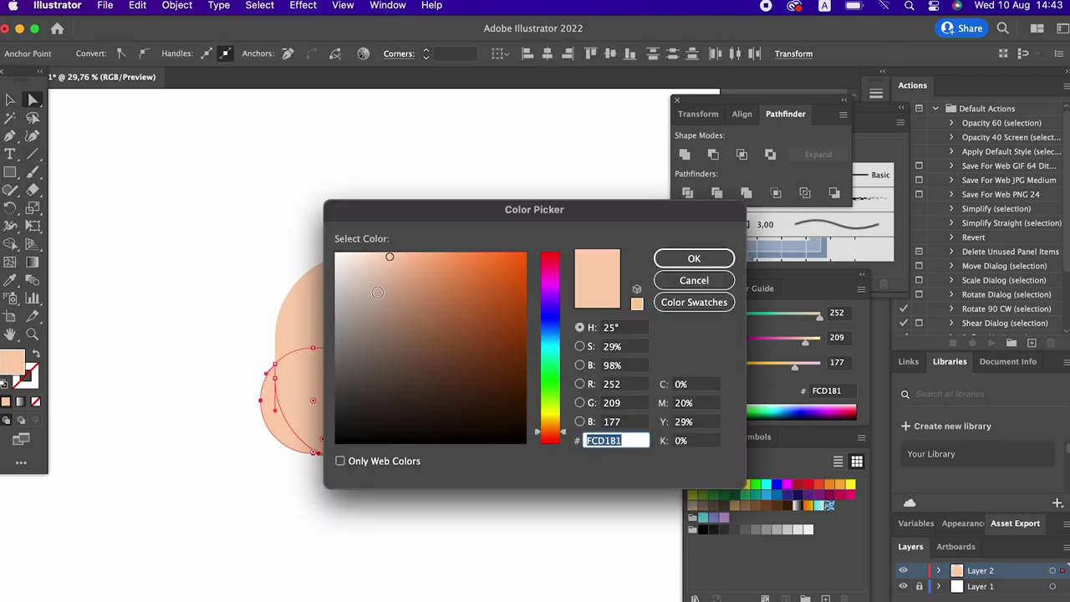
left_click(371, 294)
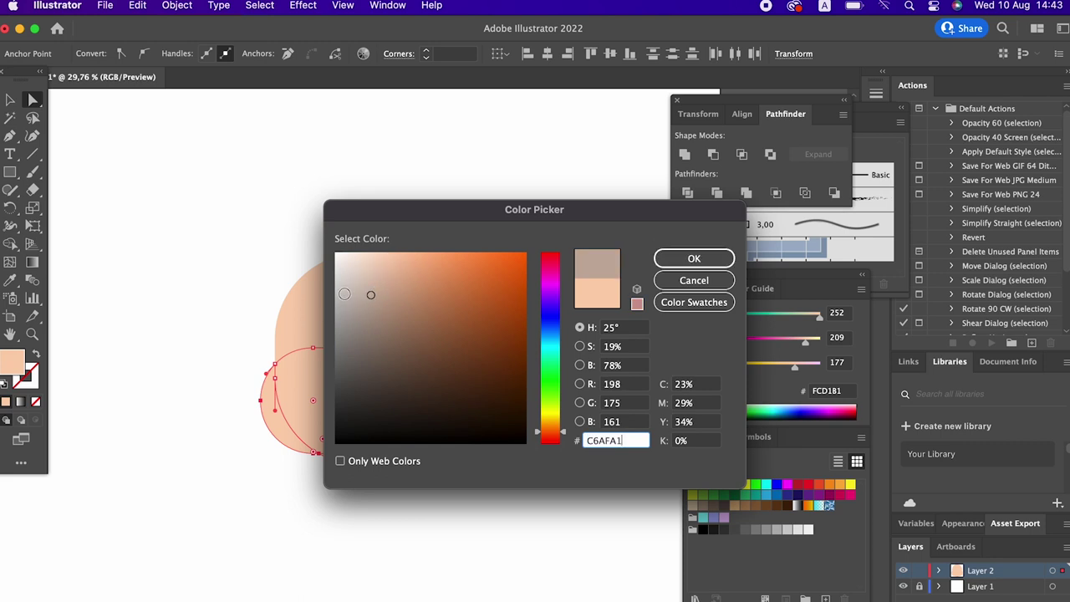
left_click(345, 294)
left_click(694, 258)
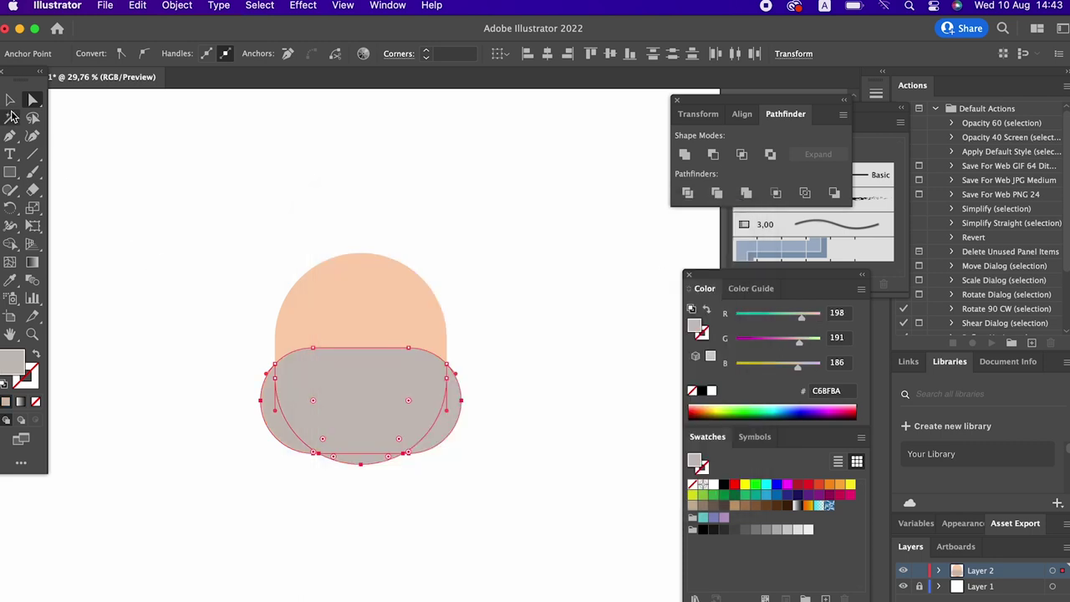
left_click(454, 502)
key("z")
left_click(424, 530)
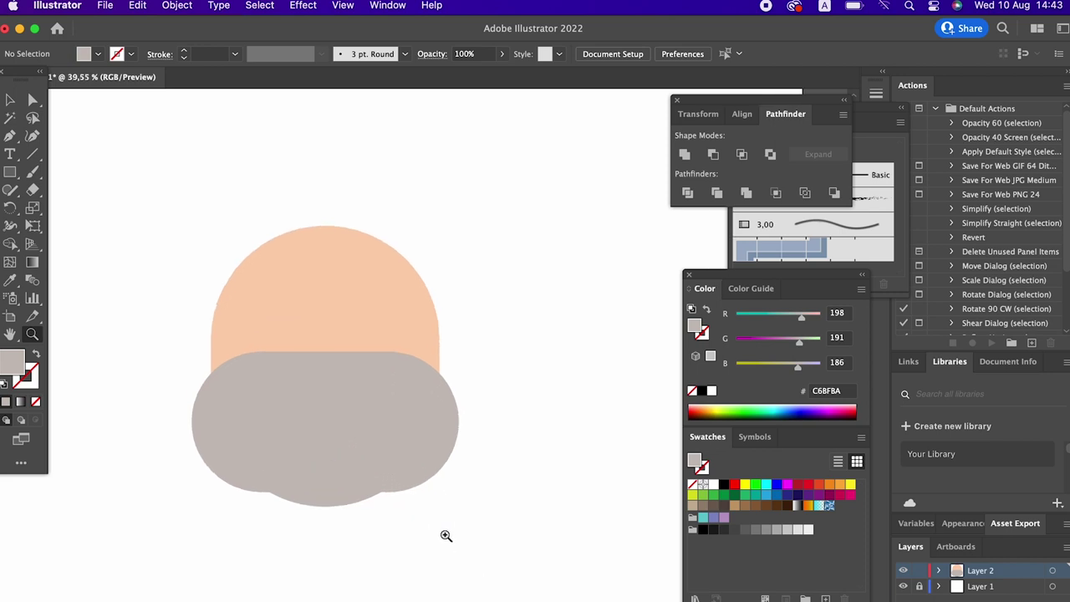
scroll(445, 535, "up", 2)
scroll(445, 534, "left", 2)
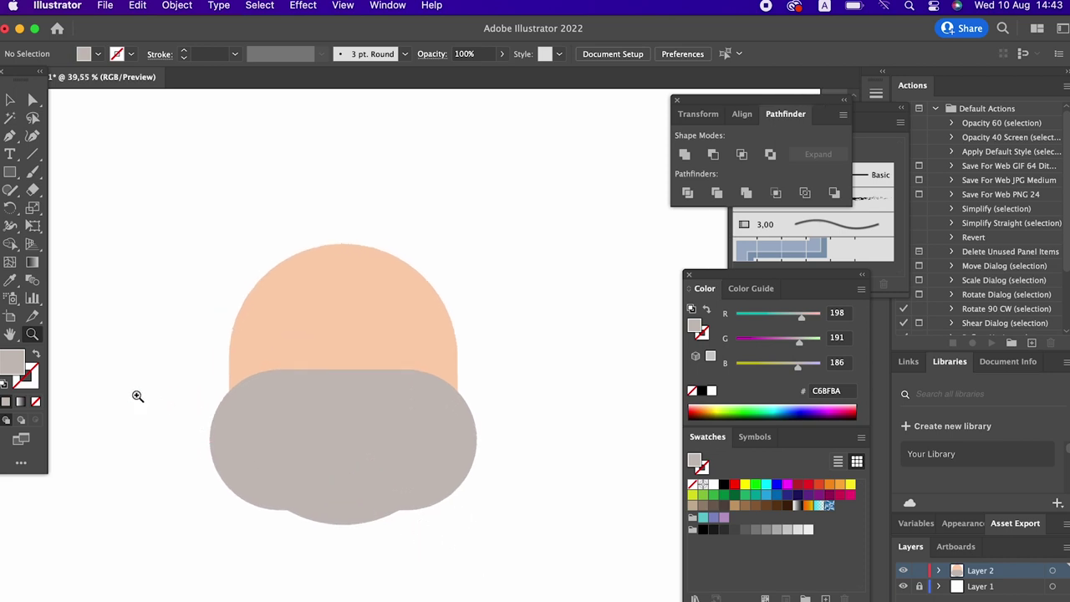
Step: Draw a small circle on the left side of the head with the Ellipse tool
left_click(10, 172)
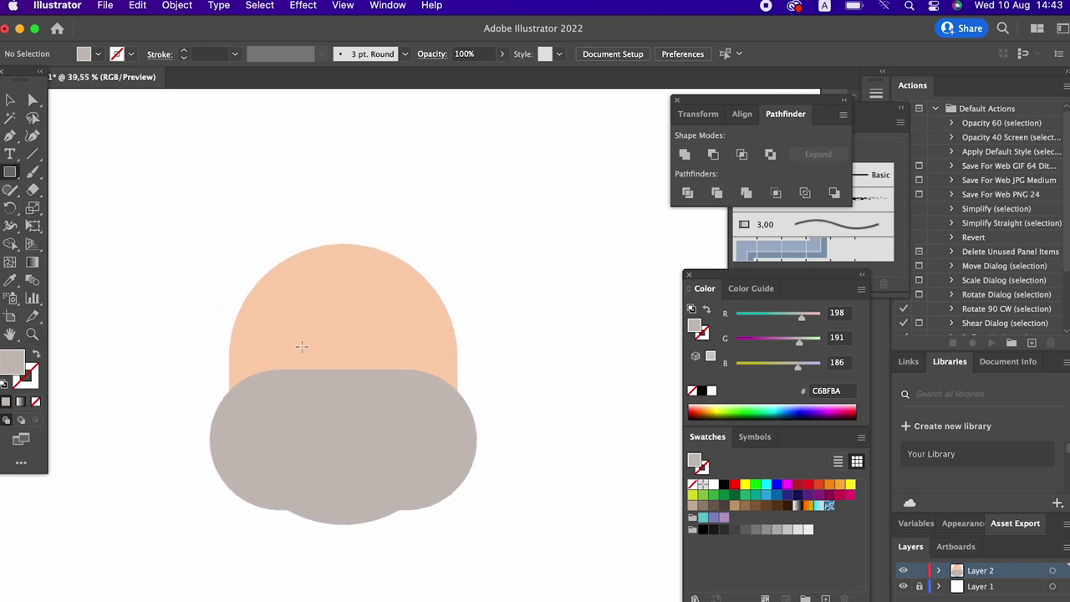
left_click_drag(10, 172, 50, 201)
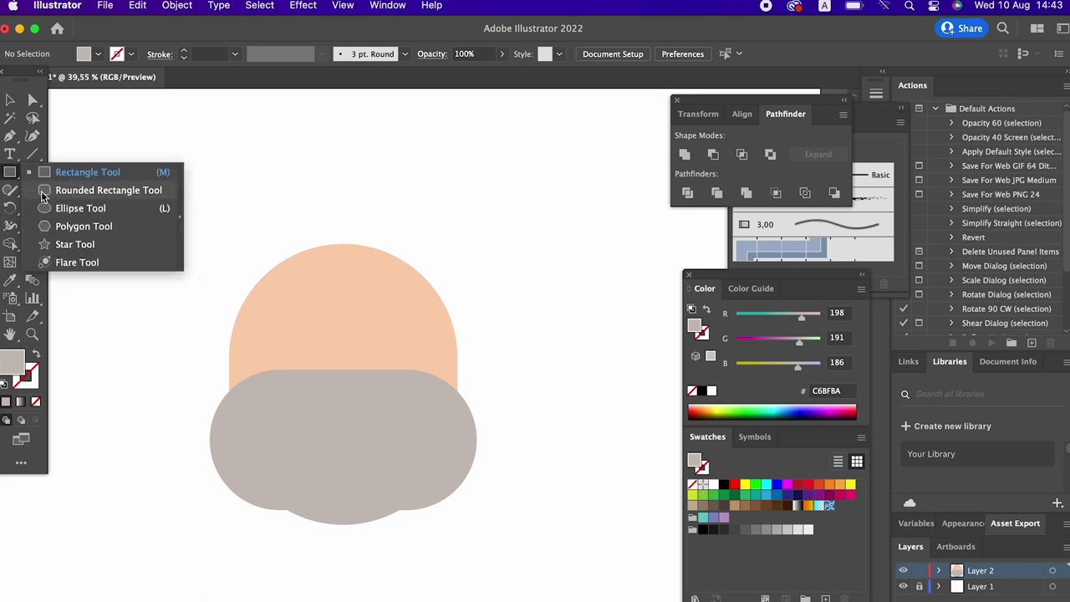
left_click_drag(330, 366, 321, 335)
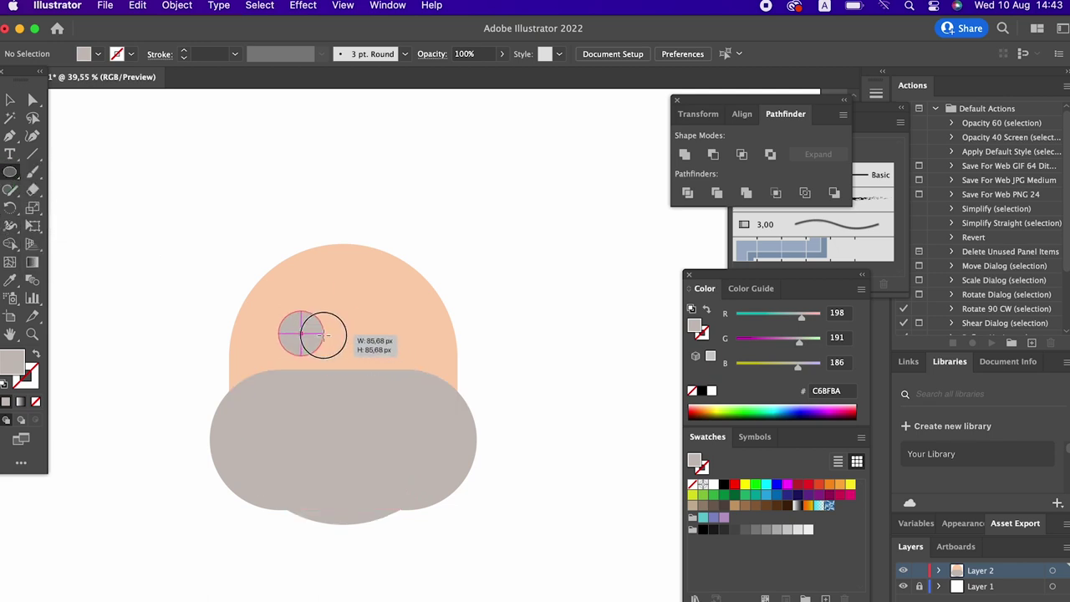
left_click_drag(321, 335, 324, 360)
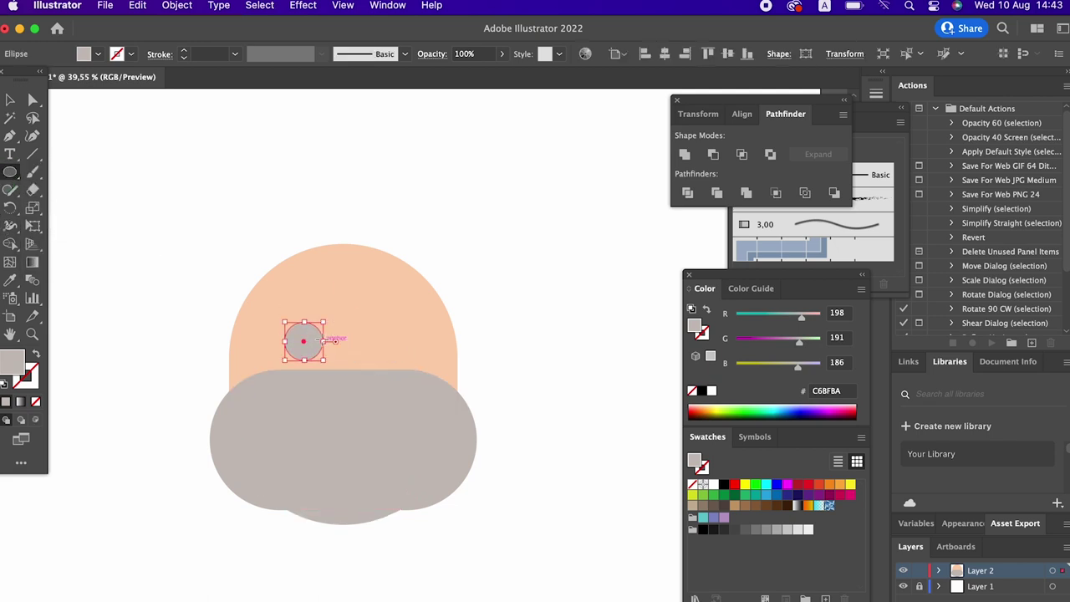
Step: Fill the circle dark brown 594538 and scale it down into an eye
double_click(20, 368)
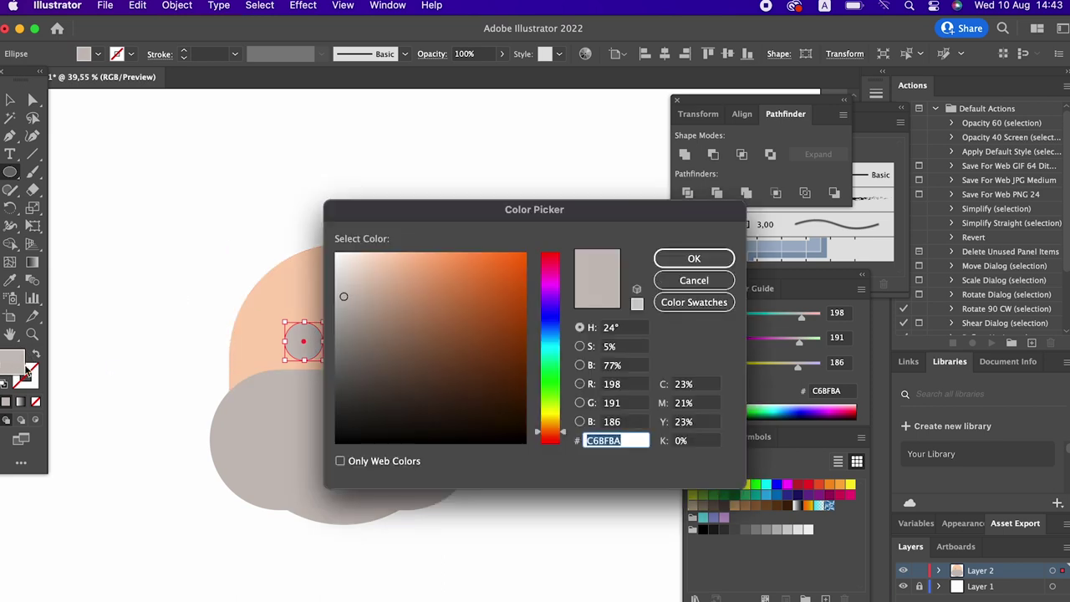
type("84624C")
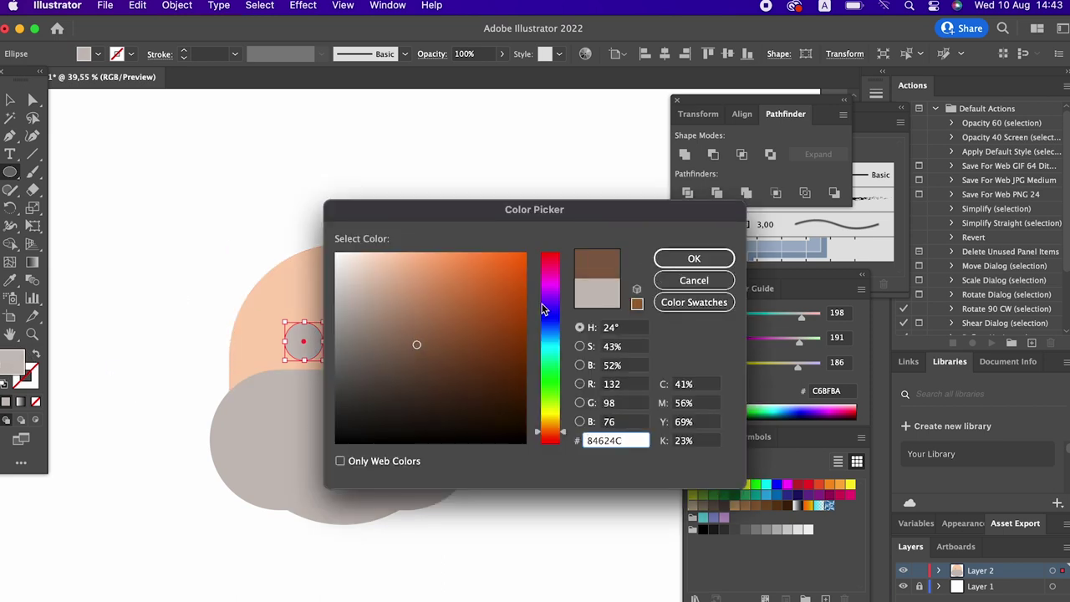
left_click(406, 375)
left_click(690, 257)
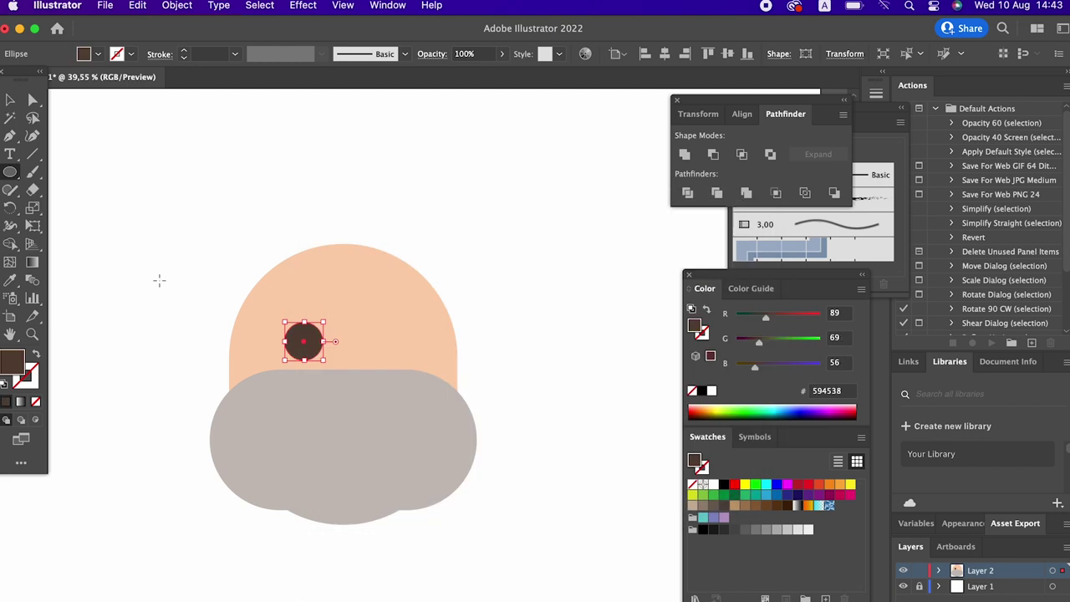
left_click(11, 100)
left_click_drag(324, 360, 321, 358)
left_click(137, 6)
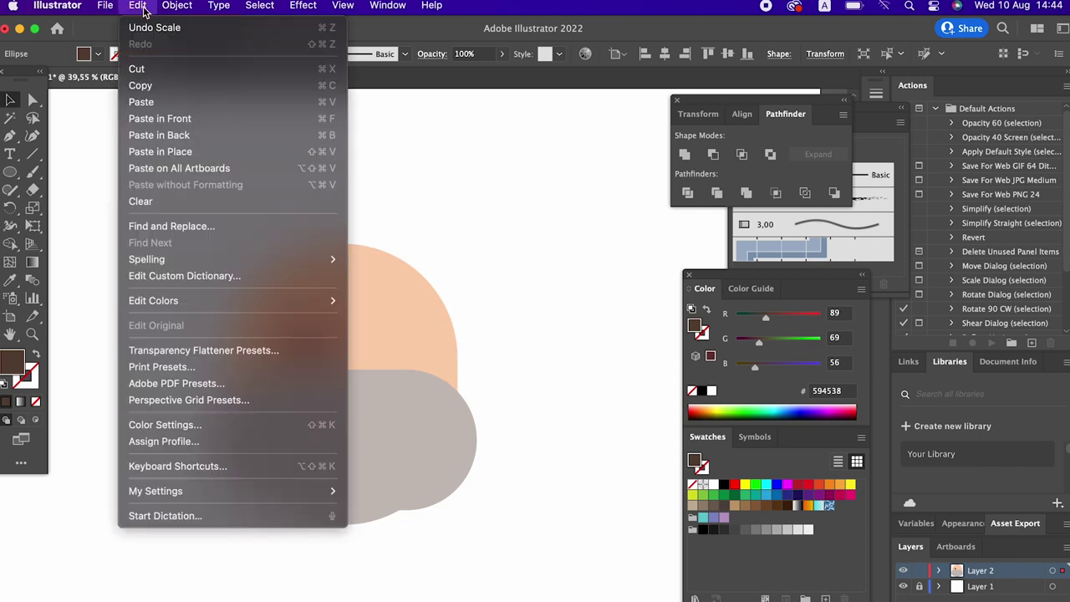
Step: Duplicate the eye with Paste in Front, move it right, and group both eyes
left_click(167, 86)
left_click(137, 6)
left_click(184, 118)
left_click_drag(320, 353, 412, 361)
left_click(304, 343, "shift")
right_click(400, 340)
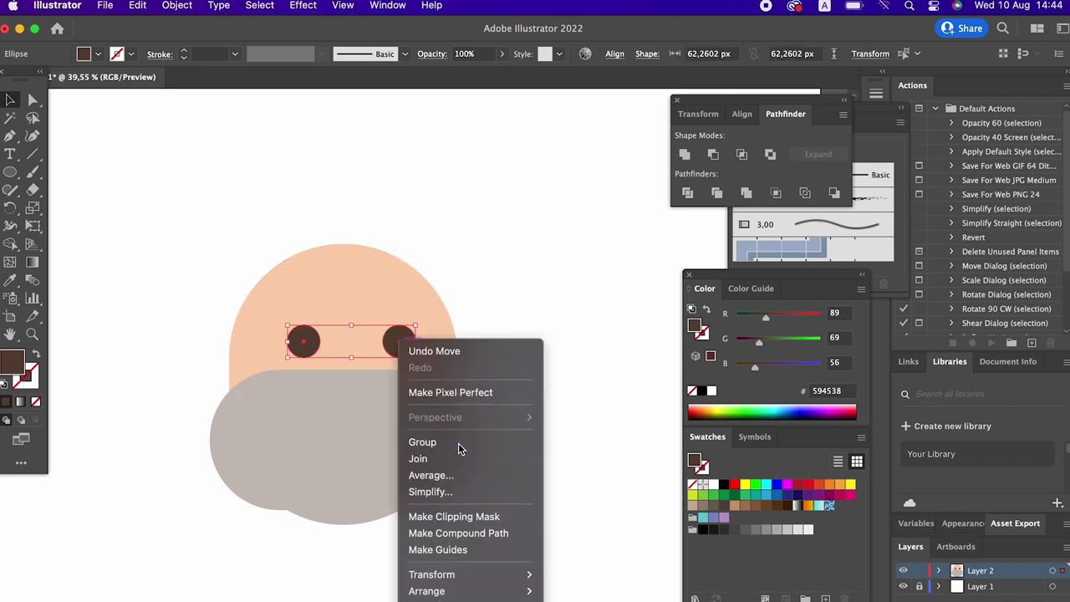
left_click(422, 442)
Step: Horizontally centre the head, beard and eye group together
left_click(644, 53)
left_click(547, 398)
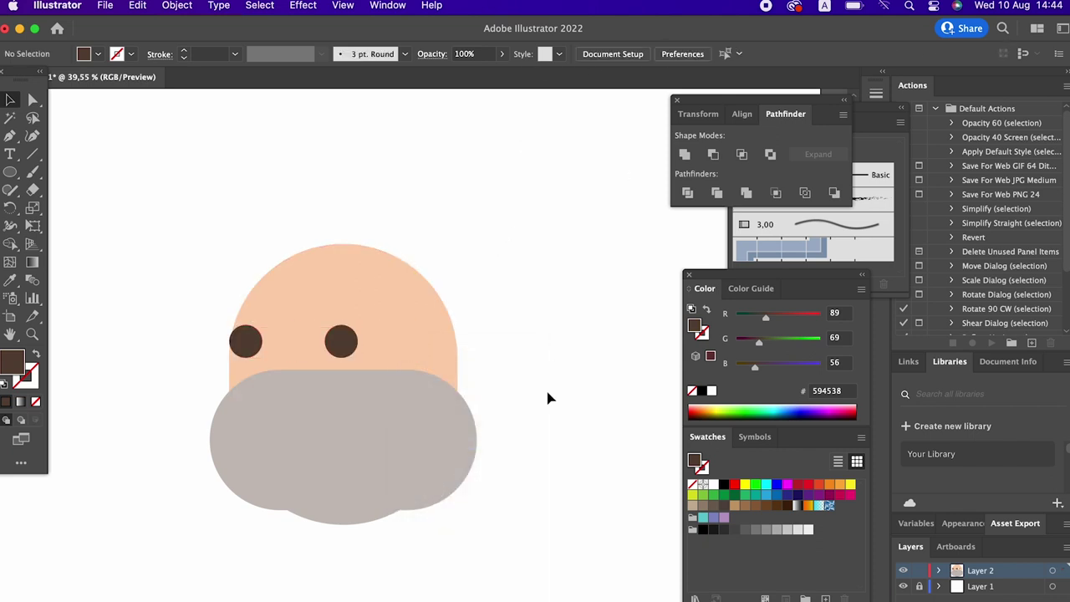
left_click_drag(517, 465, 57, 282)
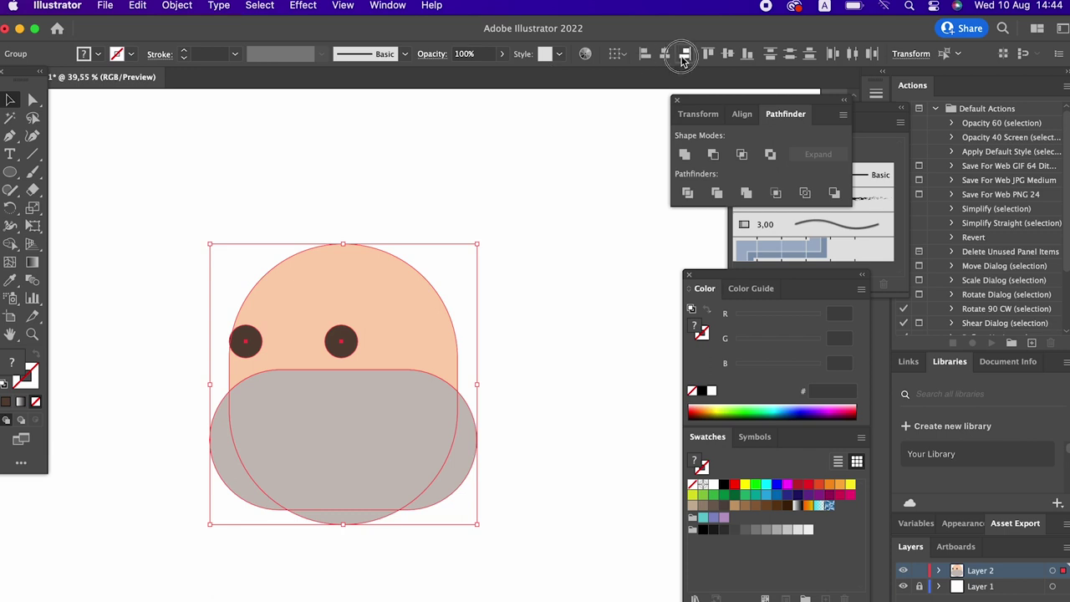
left_click(664, 54)
left_click(611, 271)
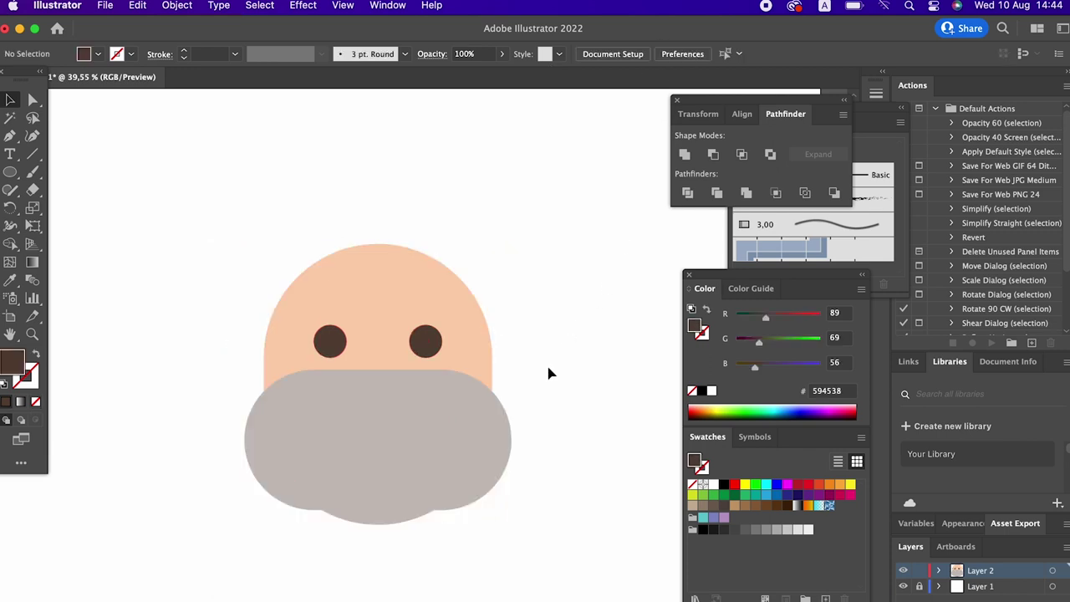
left_click(399, 477)
left_click(495, 500)
left_click(10, 172)
Step: Draw a circle with a rectangle over its top half and Pathfinder-divide them
left_click_drag(140, 374, 259, 494)
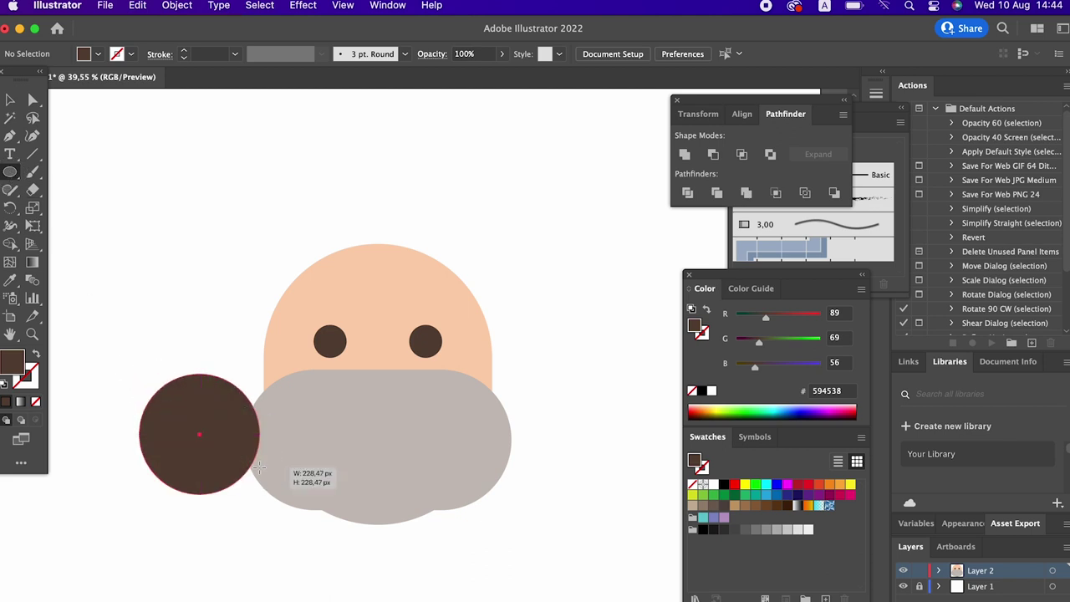
left_click_drag(10, 172, 75, 170)
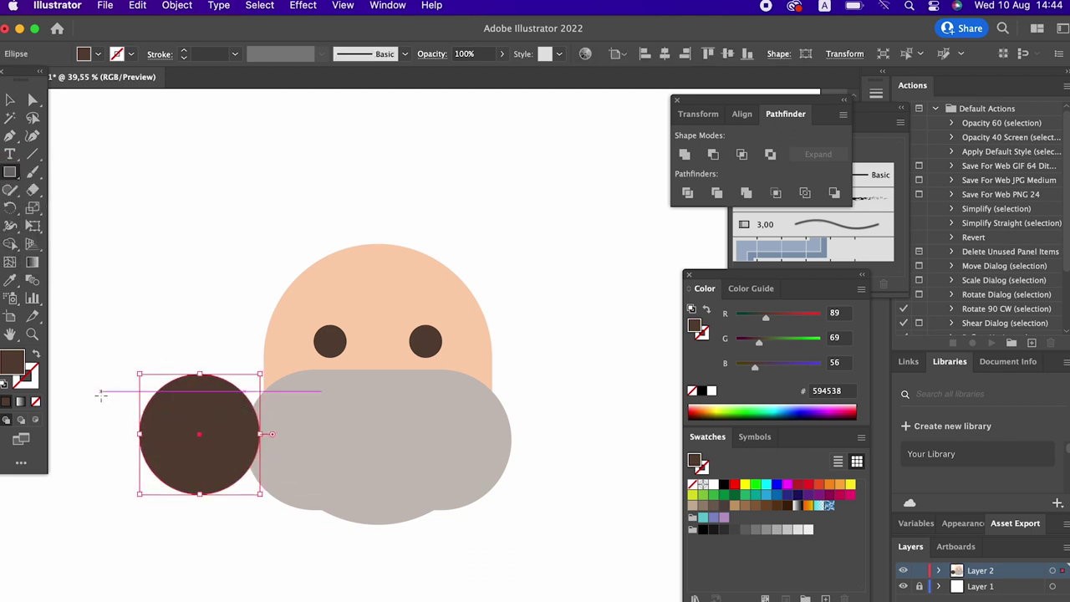
left_click_drag(108, 435, 279, 358)
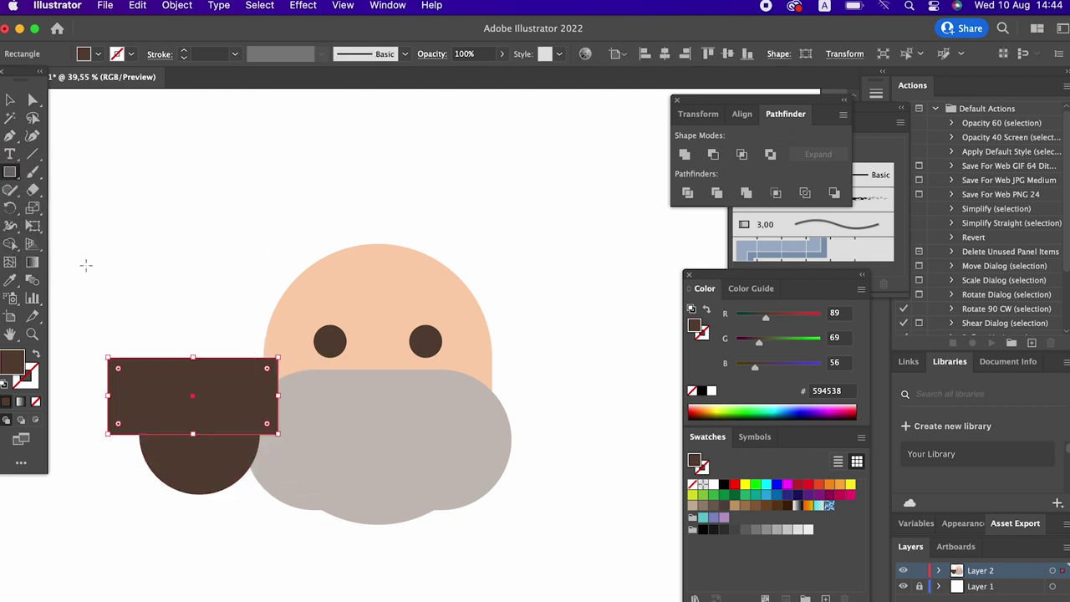
left_click(10, 100)
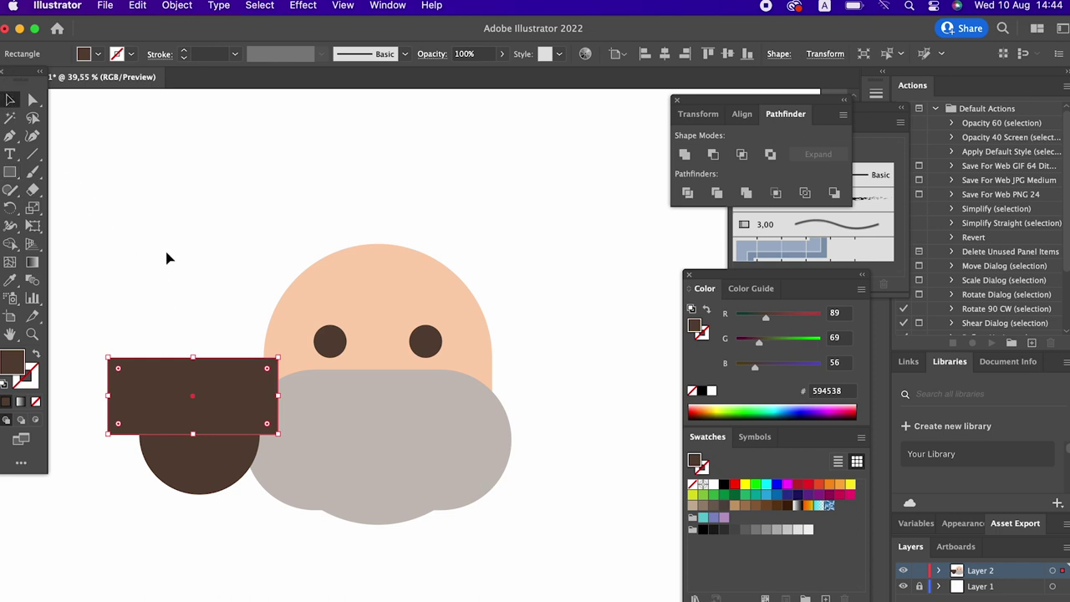
left_click_drag(164, 261, 188, 458)
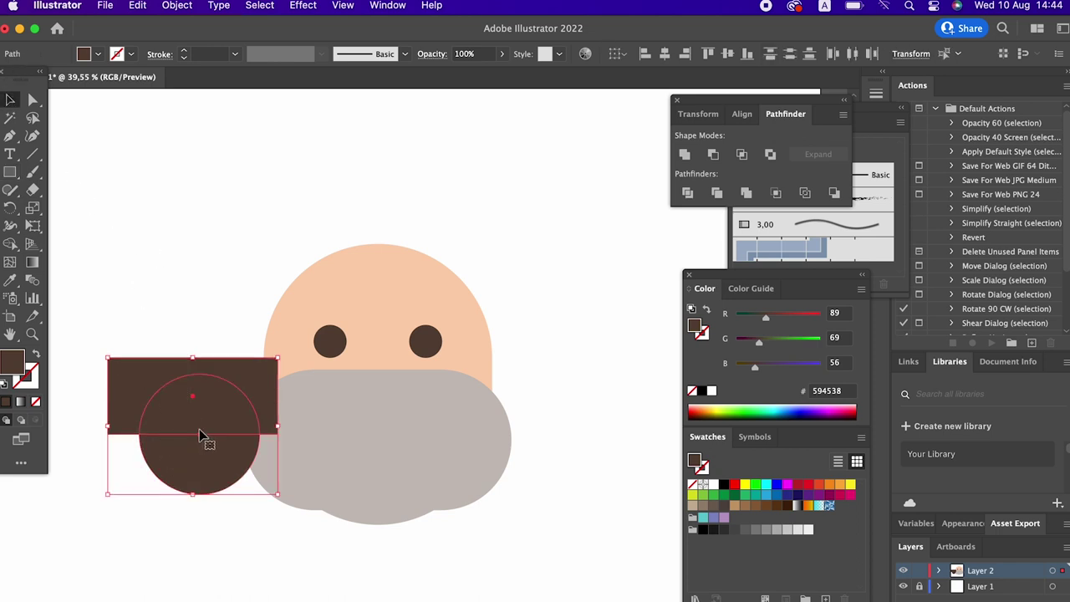
left_click(687, 192)
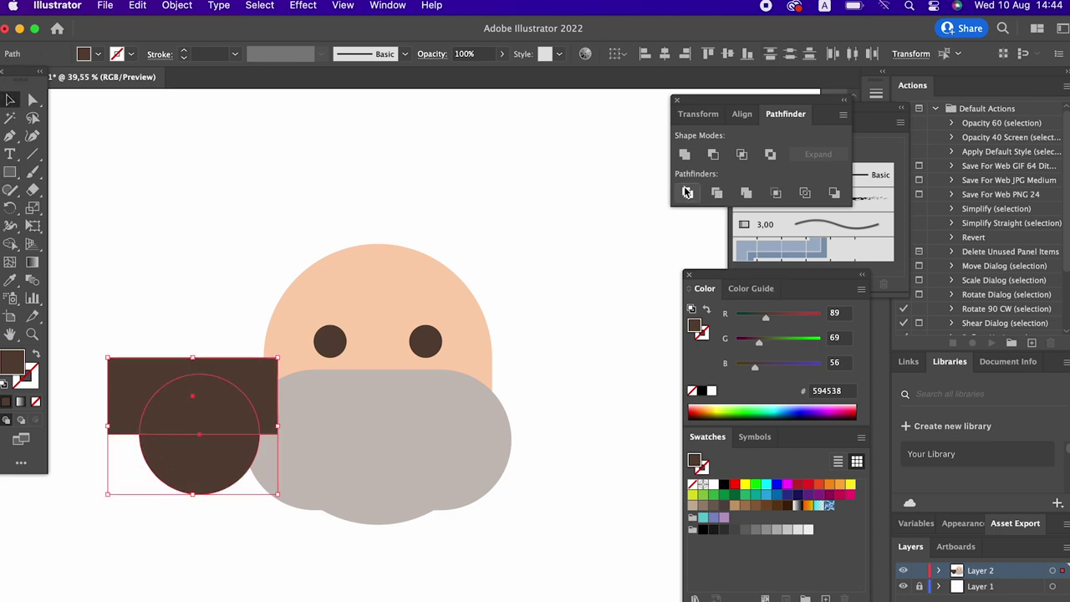
Step: Ungroup the divided pieces and delete the rectangle piece, leaving a half-circle
right_click(243, 403)
left_click(284, 524)
left_click(184, 403)
key("Delete")
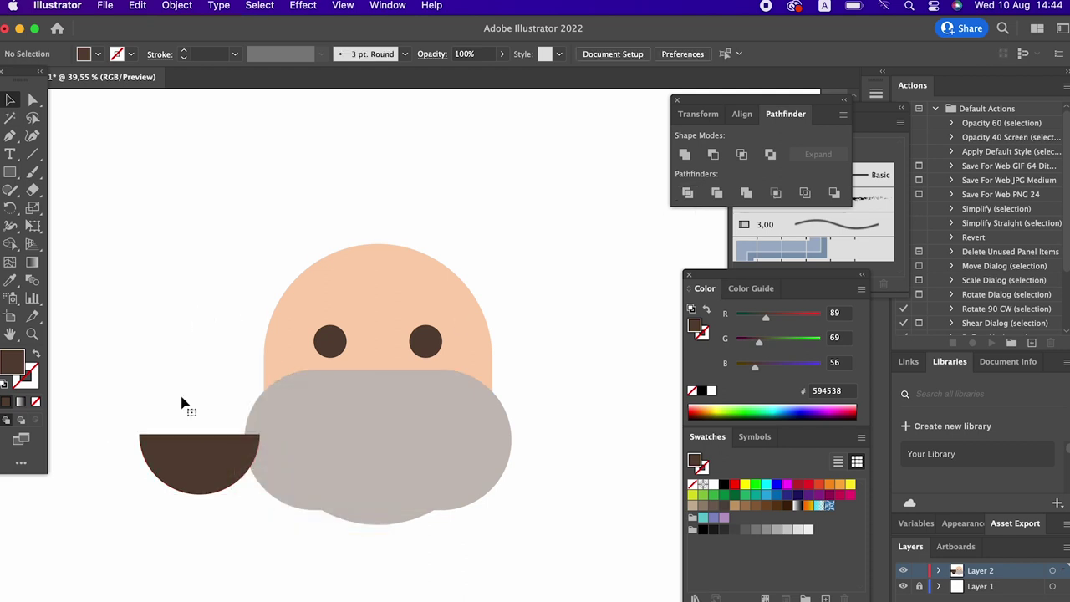
left_click_drag(194, 452, 380, 434)
key("super+z")
Step: Centre the half-circle mouth horizontally on the face and enlarge it
left_click_drag(552, 501, 293, 285)
left_click(664, 53)
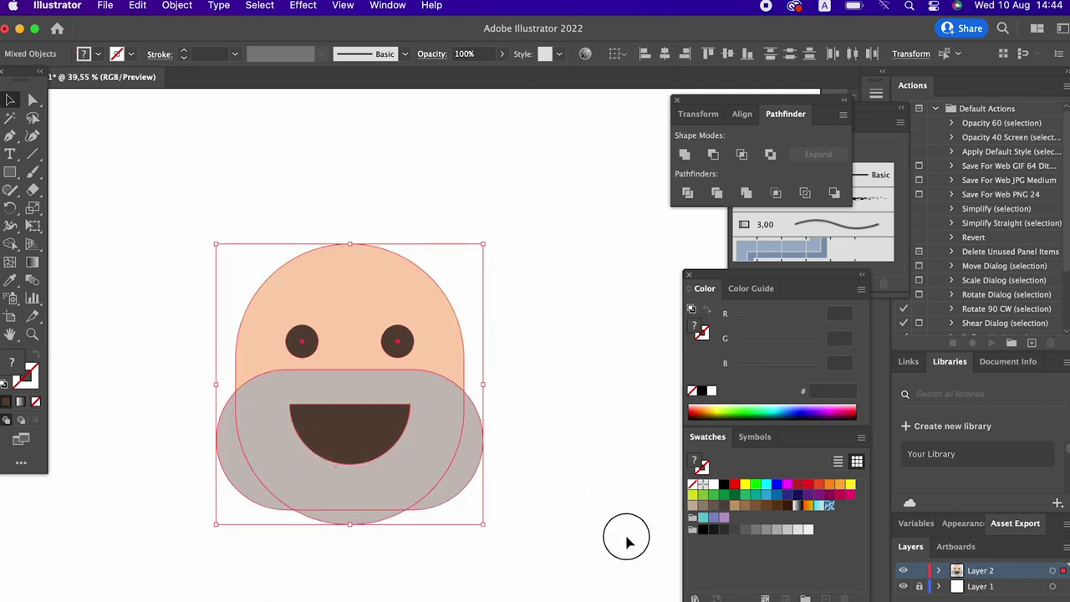
left_click(373, 442)
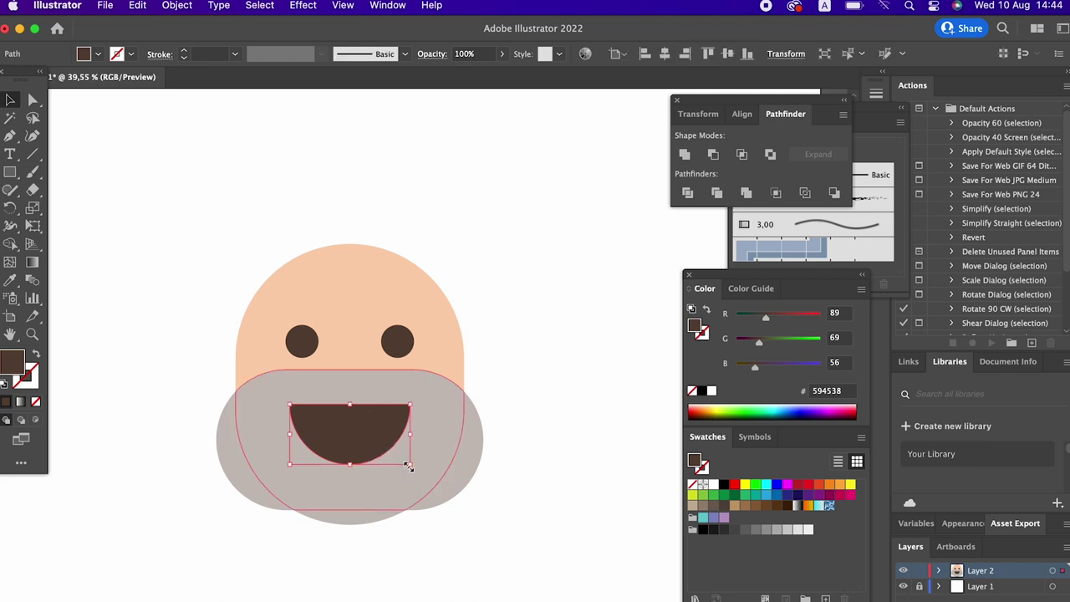
left_click_drag(408, 465, 419, 473)
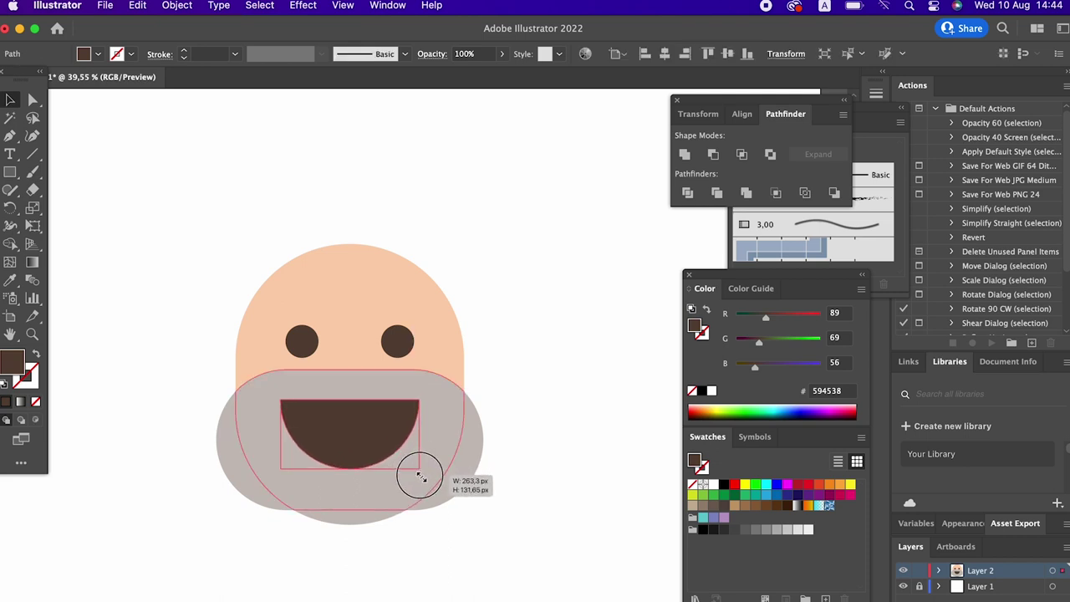
left_click(543, 510)
Step: Refill the mouth half-circle reddish brown 915349
left_click(389, 449)
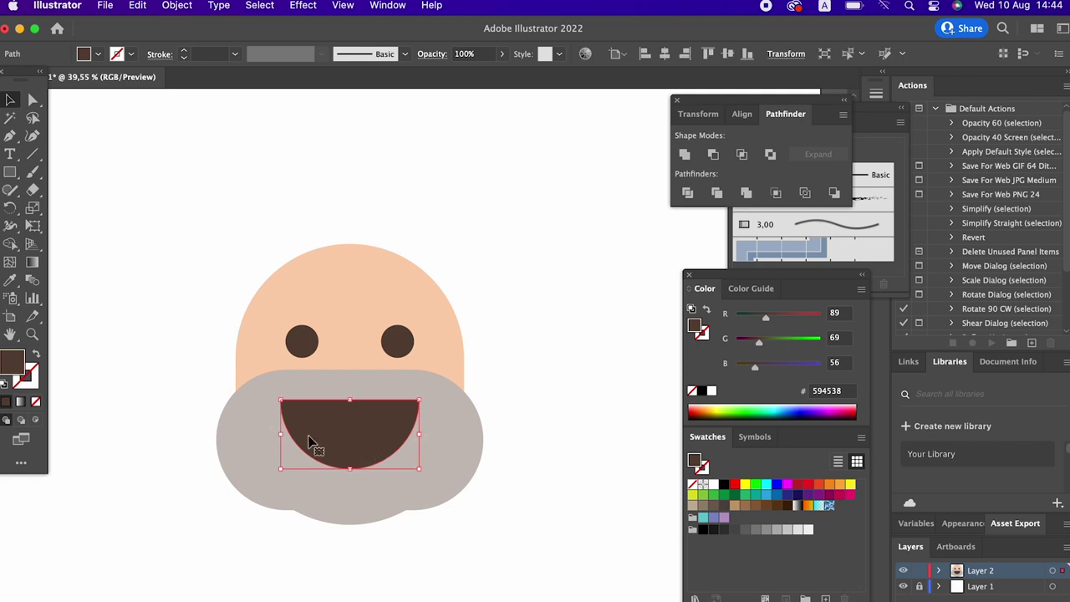
double_click(14, 363)
left_click_drag(550, 434, 550, 441)
left_click_drag(430, 343, 429, 335)
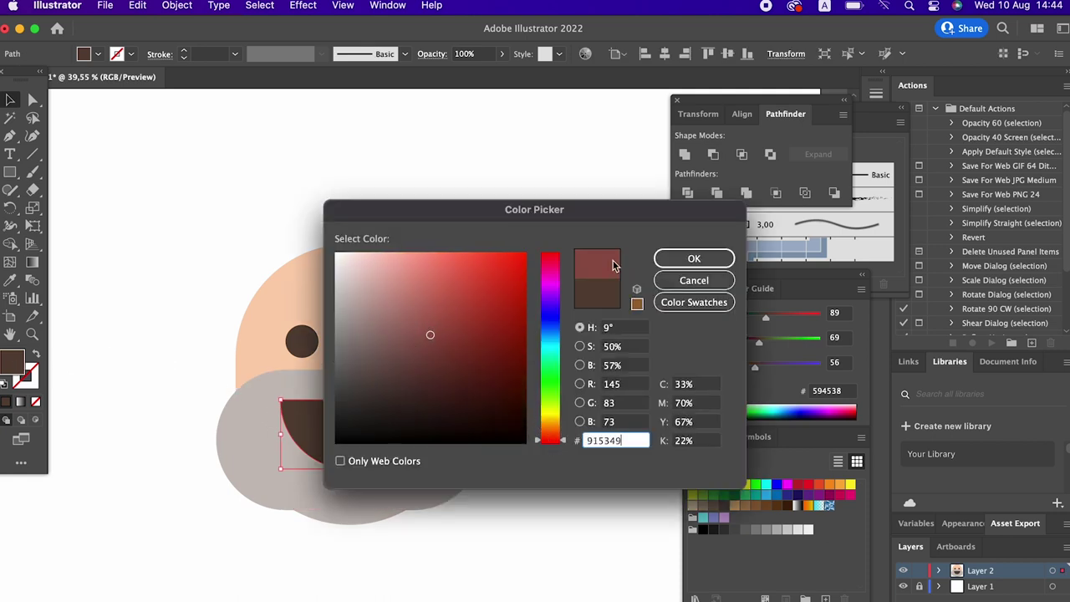
left_click(694, 258)
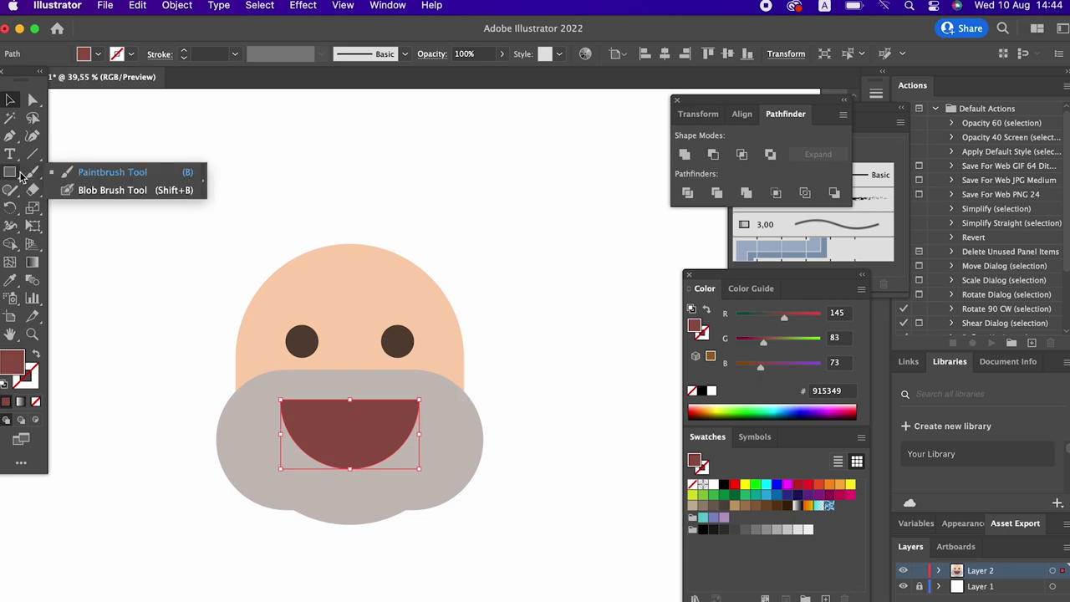
left_click_drag(10, 172, 52, 204)
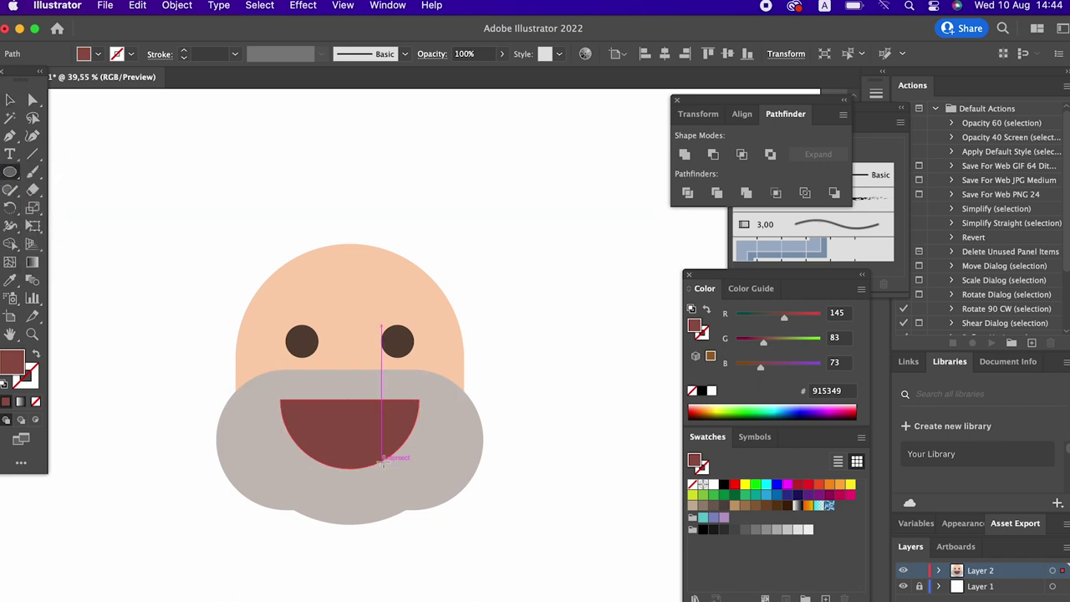
Step: Draw a CC5C50 red tongue circle over the mouth and a rectangle across its top
left_click_drag(303, 407, 406, 502)
double_click(11, 361)
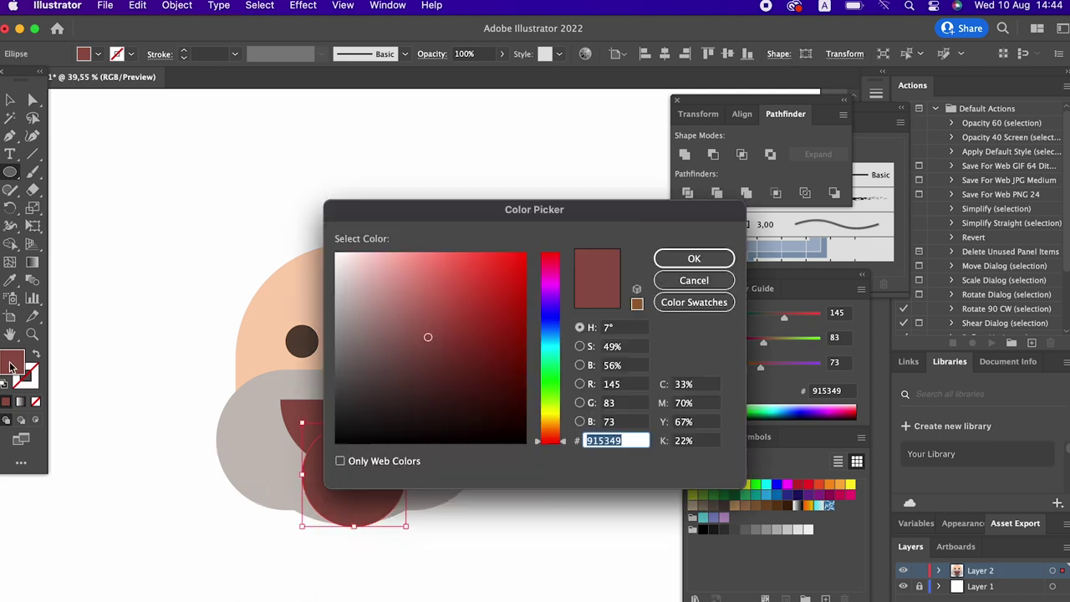
left_click(442, 299)
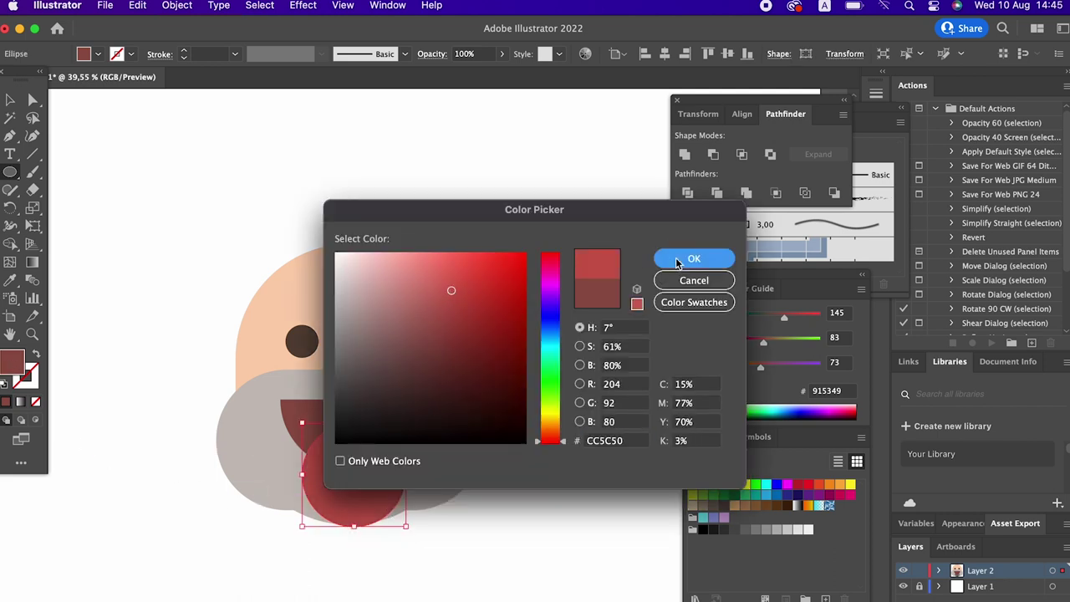
left_click(692, 259)
left_click_drag(10, 172, 44, 171)
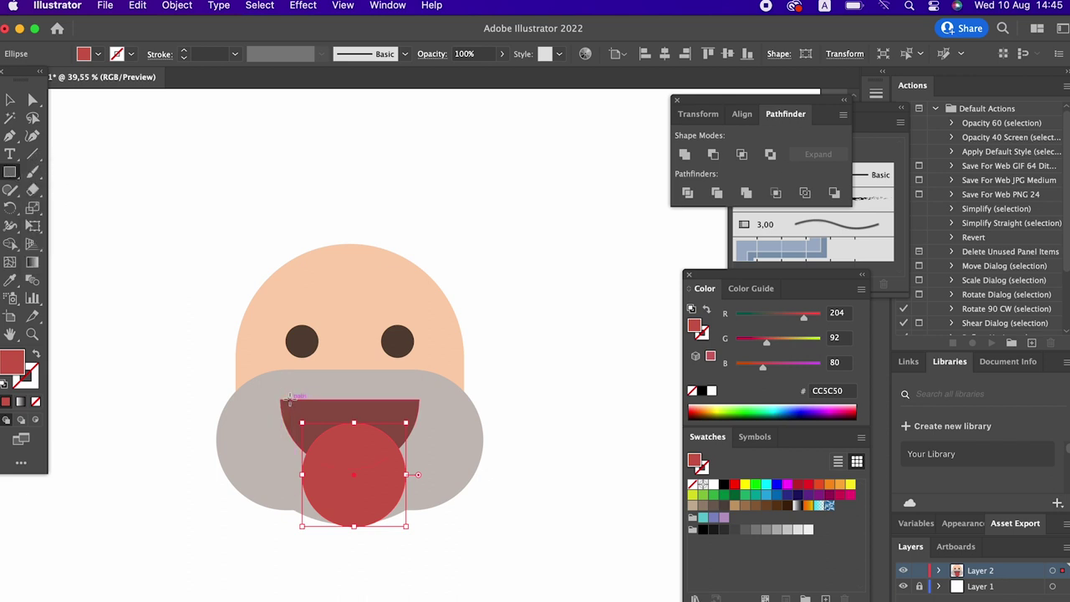
left_click_drag(281, 399, 421, 422)
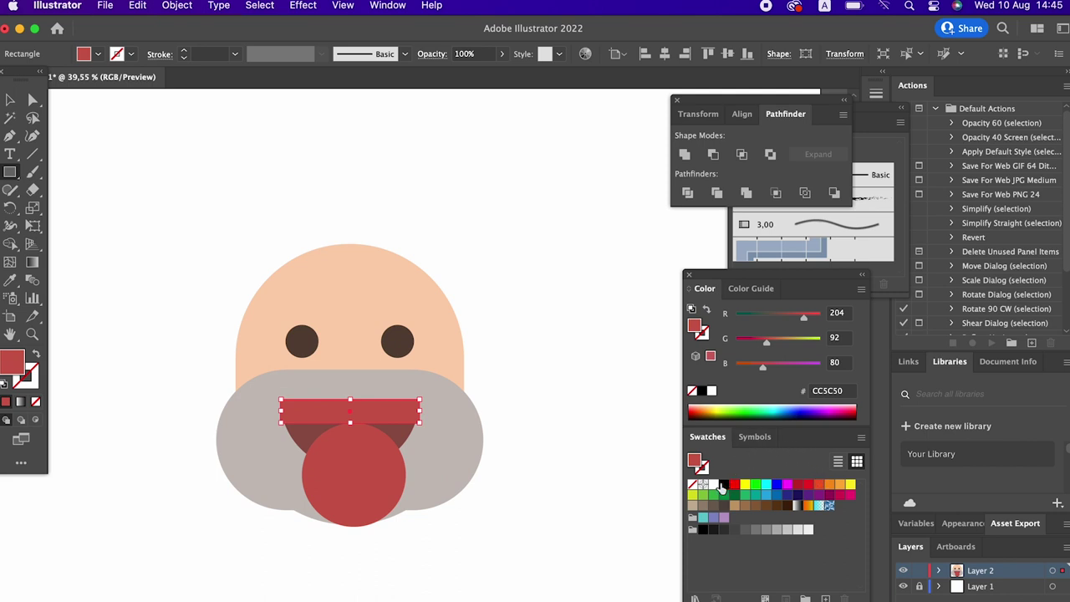
Step: Make the rectangle a white, mouth-wide teeth bar and divide it with the mouth and tongue
left_click(711, 486)
key("v")
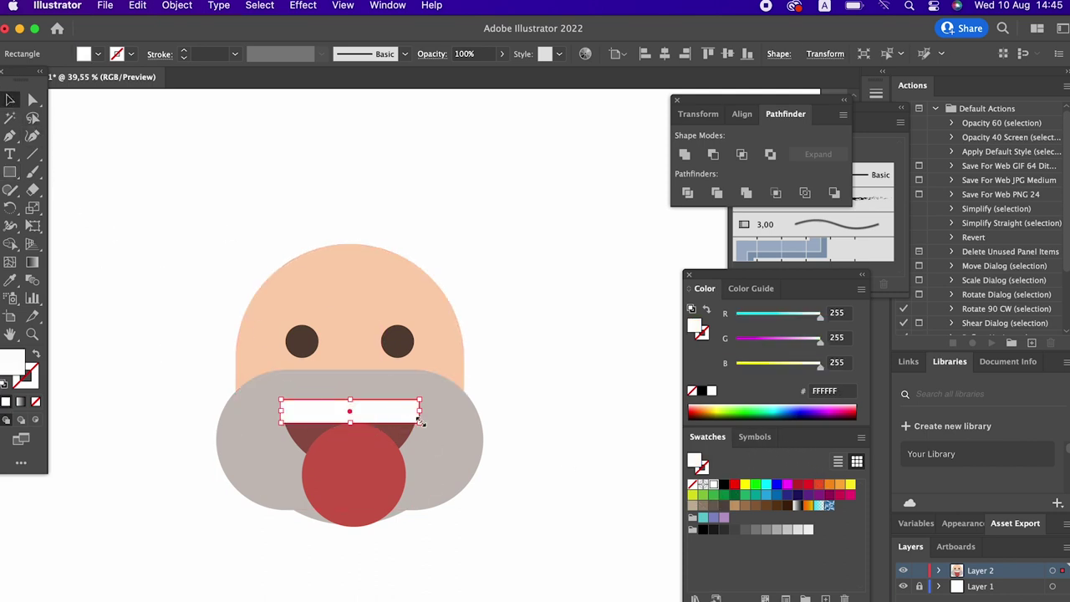
left_click_drag(423, 426, 424, 431)
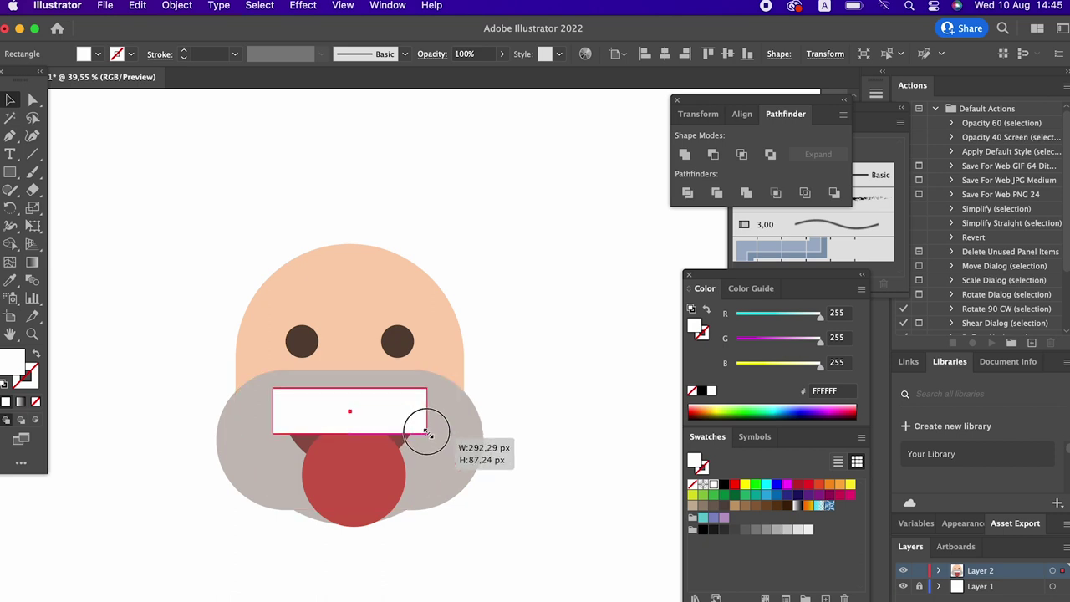
left_click(398, 441, "shift")
left_click(386, 478, "shift")
left_click(687, 194)
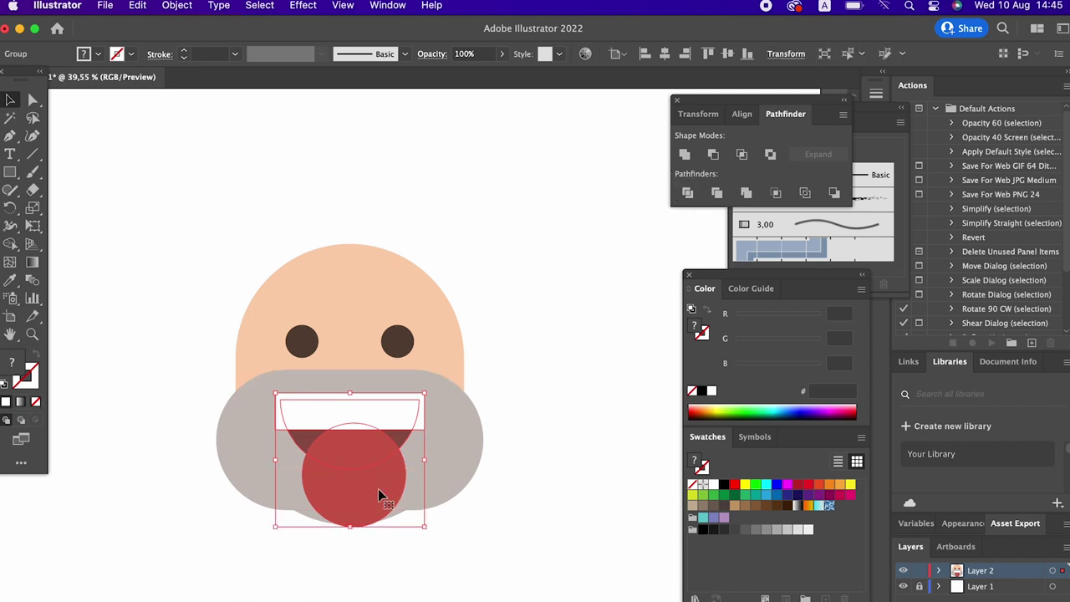
Step: In isolation mode, clip the tongue inside the mouth with Cmd+7, then exit
double_click(342, 456)
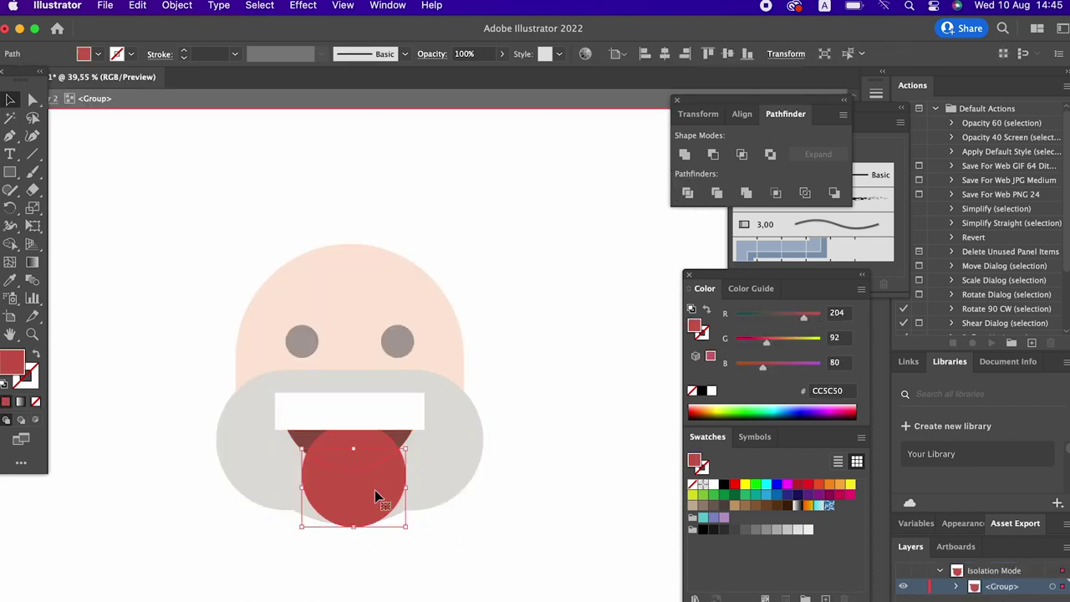
left_click(426, 428, "shift")
key("super+7")
left_click(537, 480)
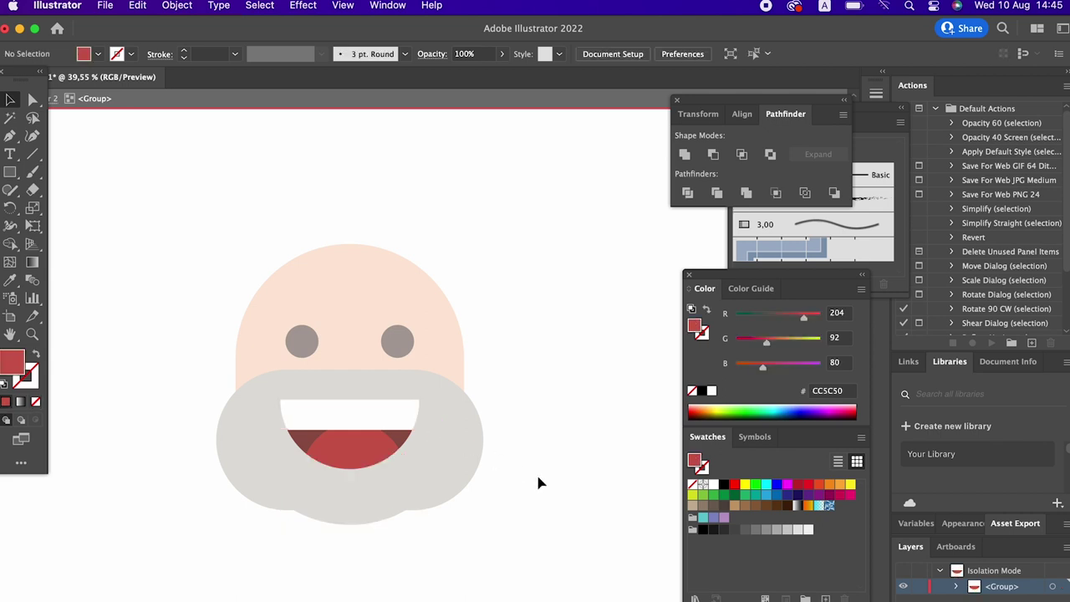
double_click(565, 503)
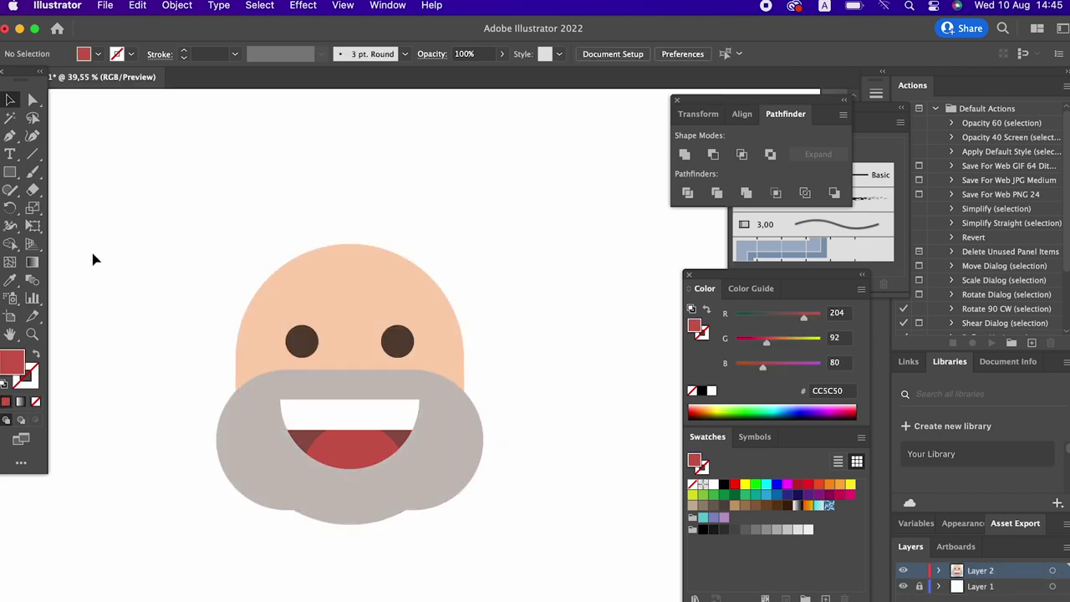
Step: Draw a bar across the mouth and eyedrop the eyes' dark brown onto it
left_click(10, 174)
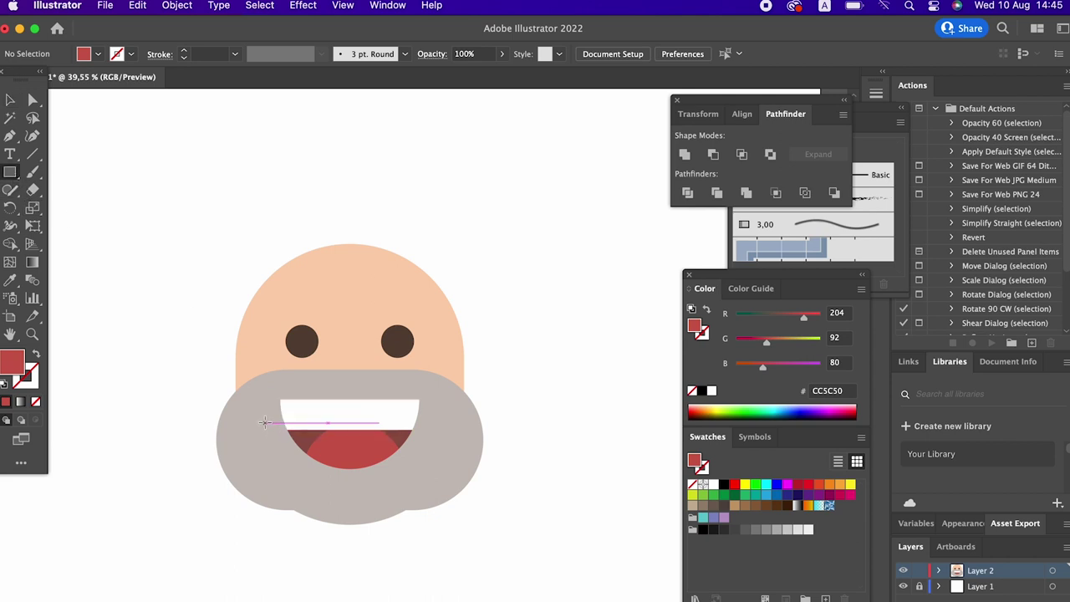
left_click_drag(264, 424, 440, 379)
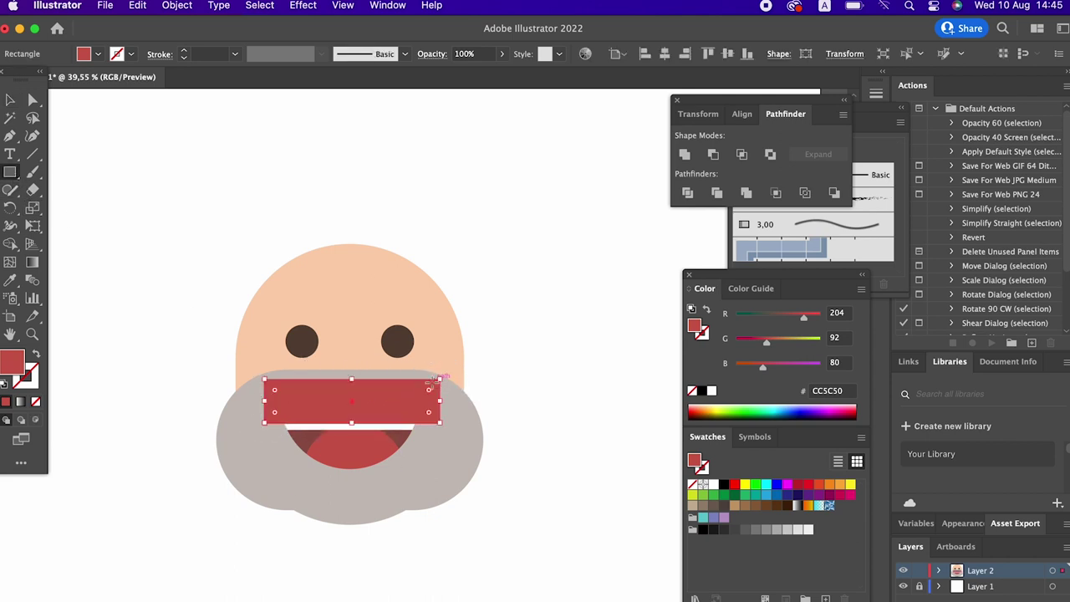
left_click(10, 280)
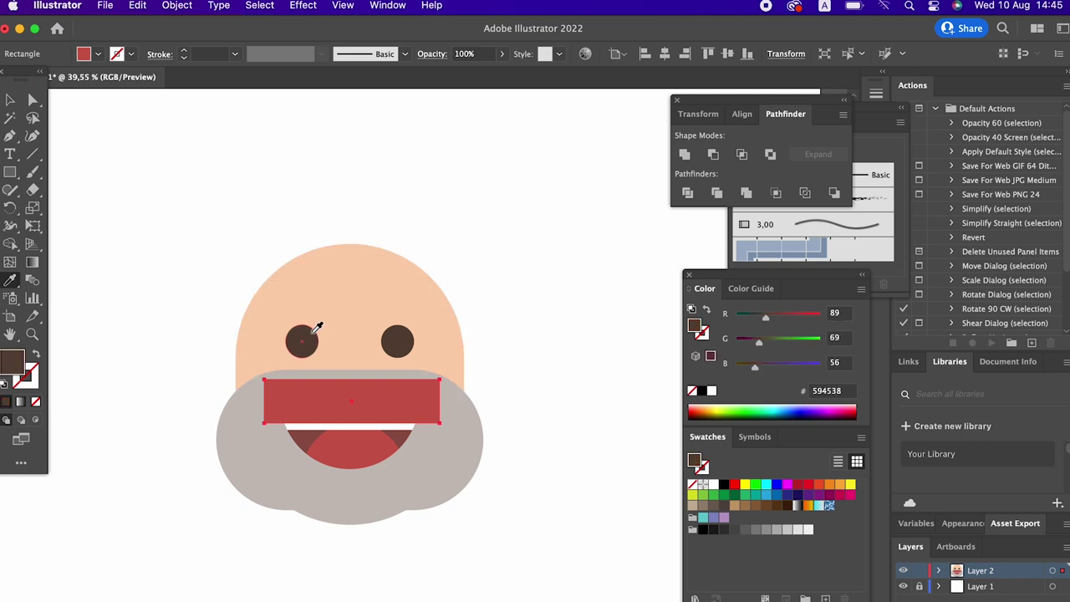
left_click(305, 339)
Step: Bring the mouth group to the front, in front of the brown bar
left_click(10, 101)
left_click(328, 446)
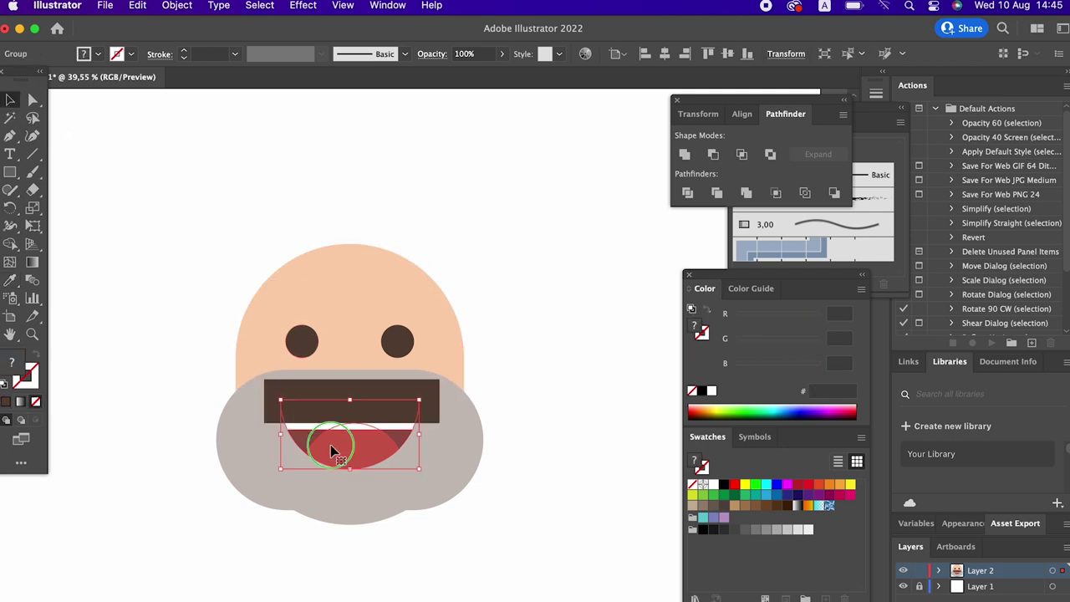
right_click(366, 444)
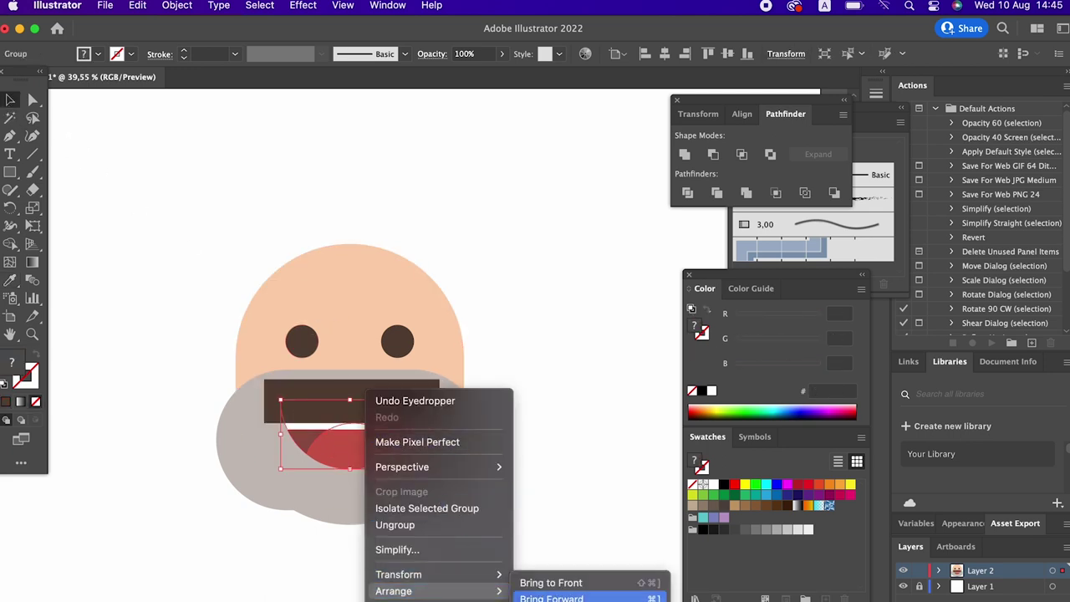
left_click(585, 580)
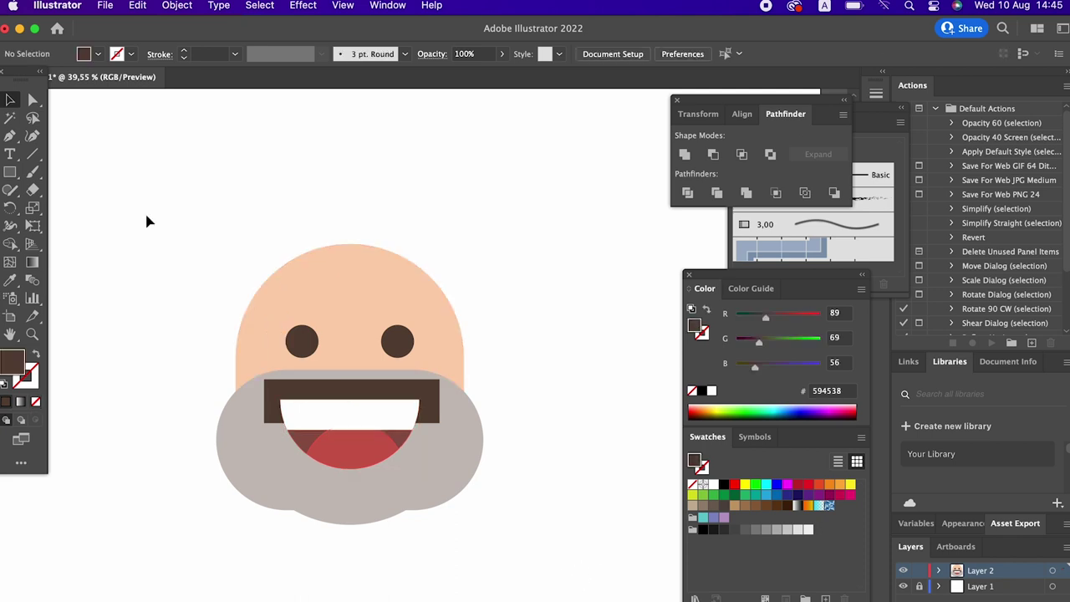
left_click_drag(522, 514, 147, 205)
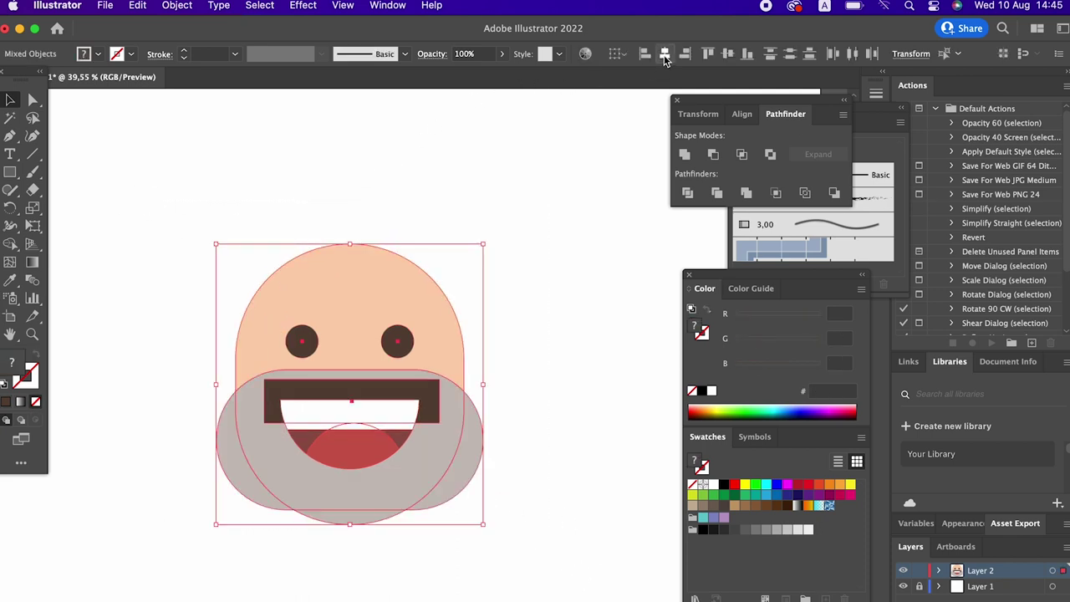
left_click(597, 362)
Step: Raise the moustache bar above the mouth and round its corners
left_click(30, 101)
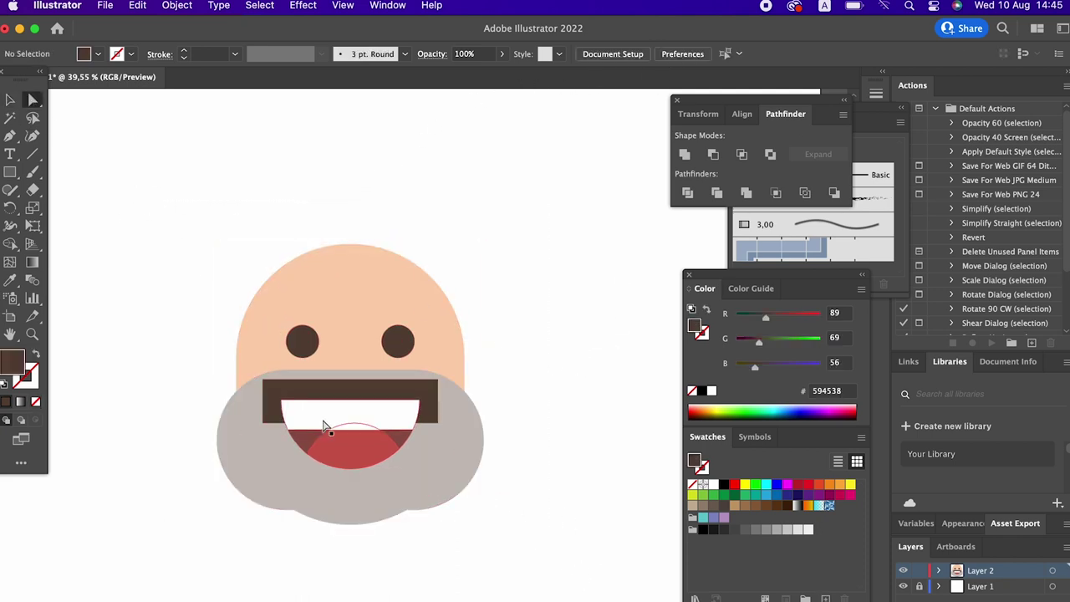
left_click(264, 381)
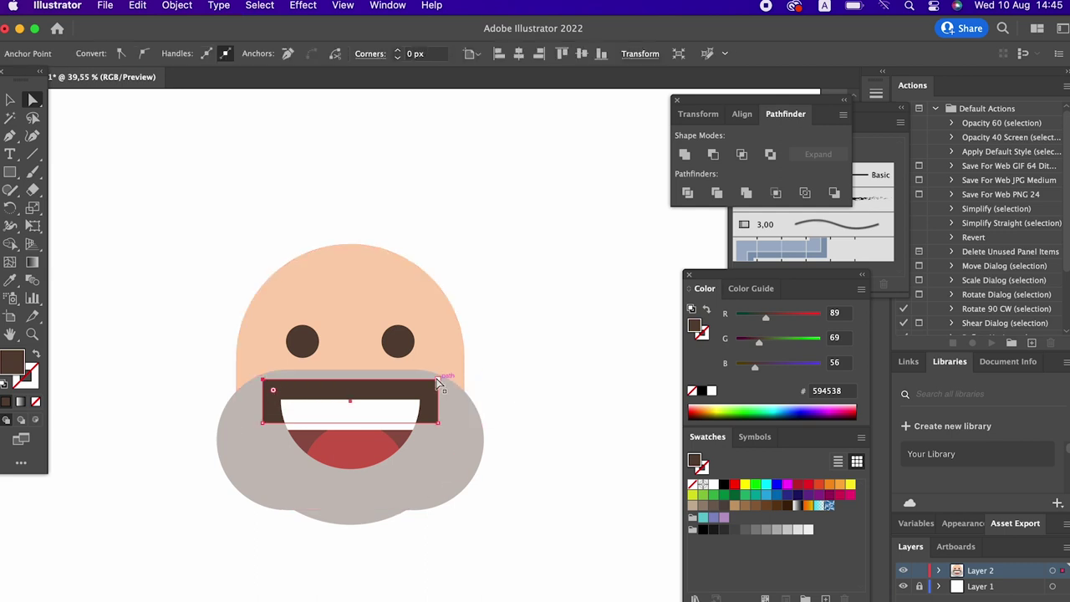
mouse_move(435, 389)
left_mouse_down()
mouse_move(421, 424)
mouse_move(437, 382)
left_mouse_up()
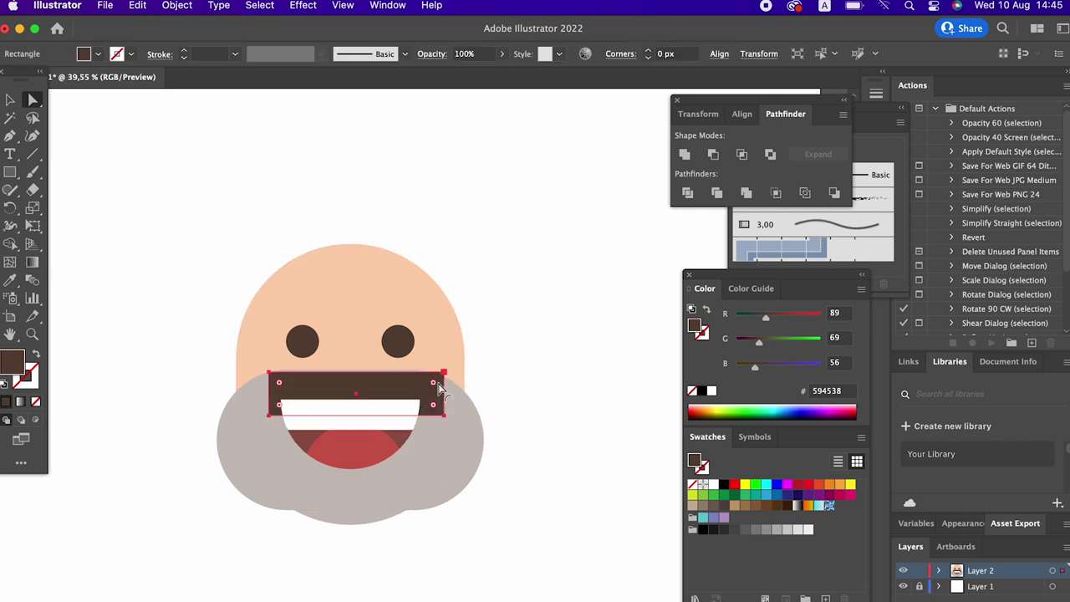
left_click_drag(272, 390, 285, 408)
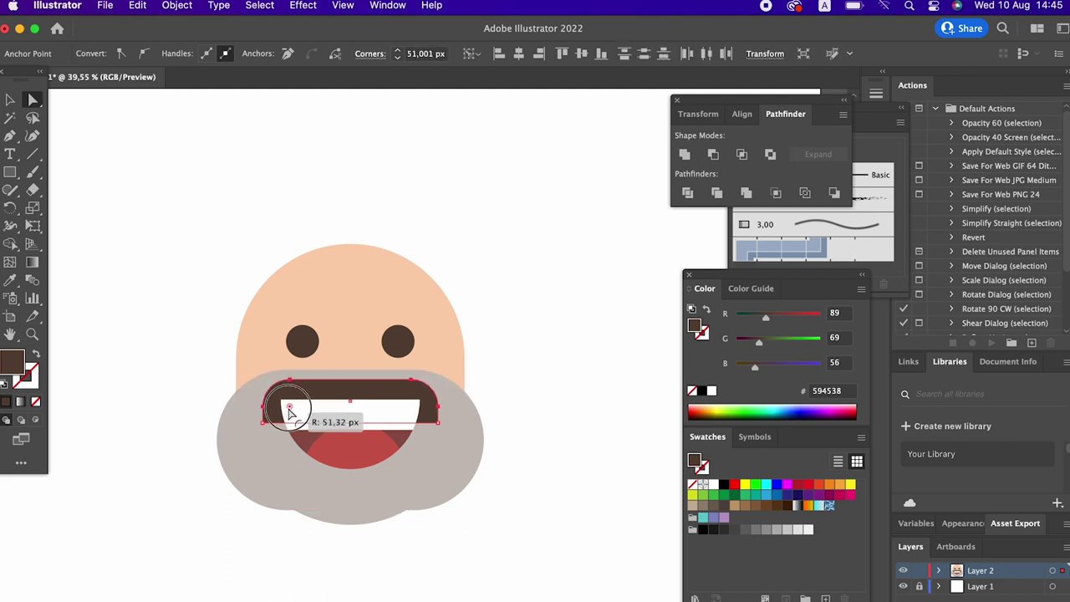
left_click_drag(285, 408, 288, 428)
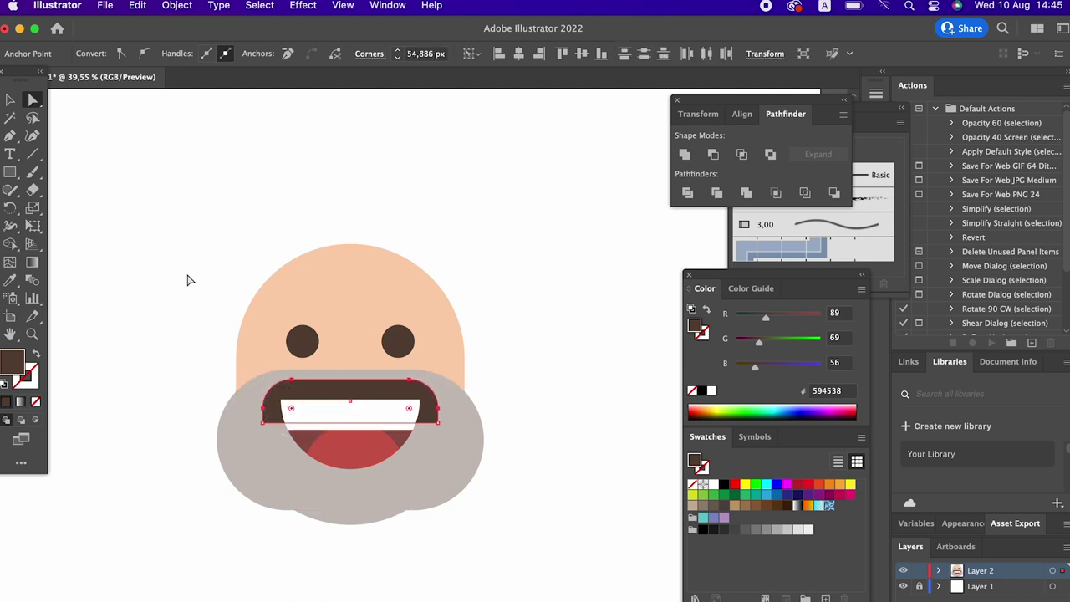
left_click(79, 215)
left_click(10, 172)
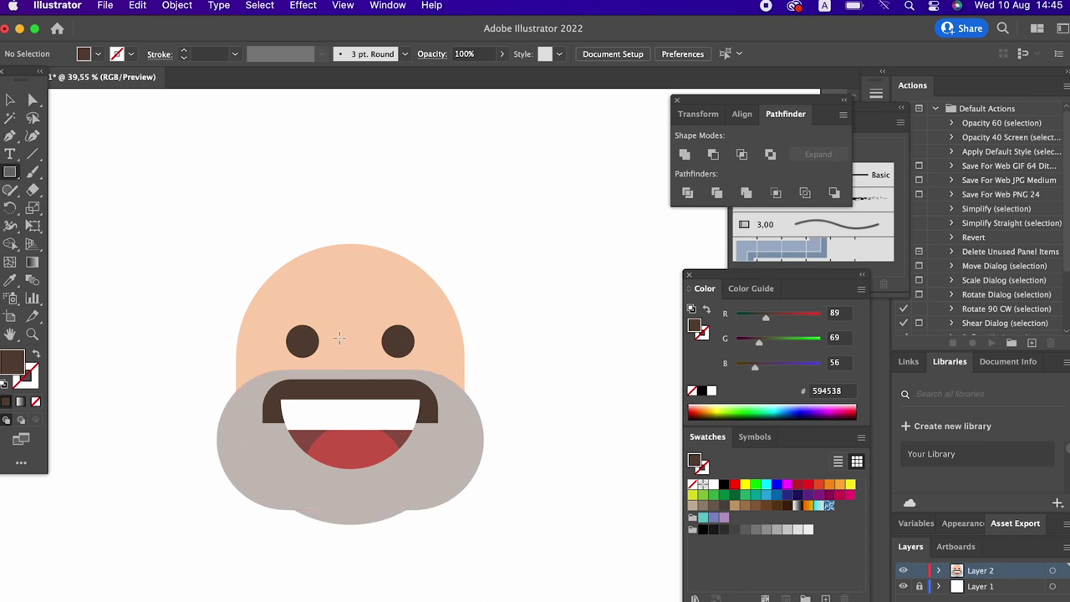
Step: Draw a small square between the eyes and fill it orange ED9558
left_click_drag(334, 336, 364, 371)
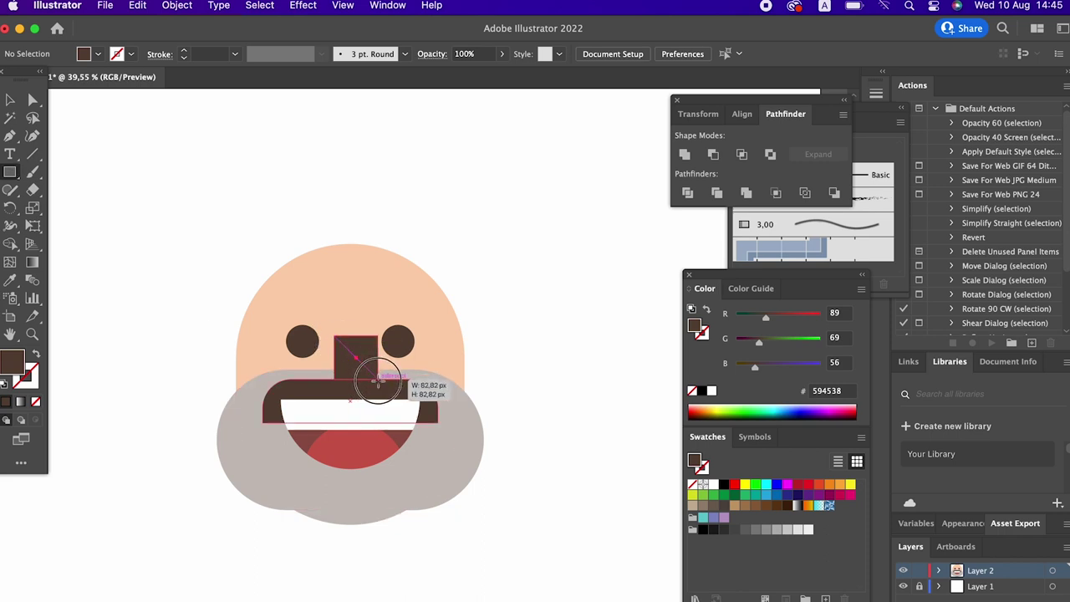
left_click_drag(368, 377, 379, 379)
left_click(10, 282)
left_click(301, 284)
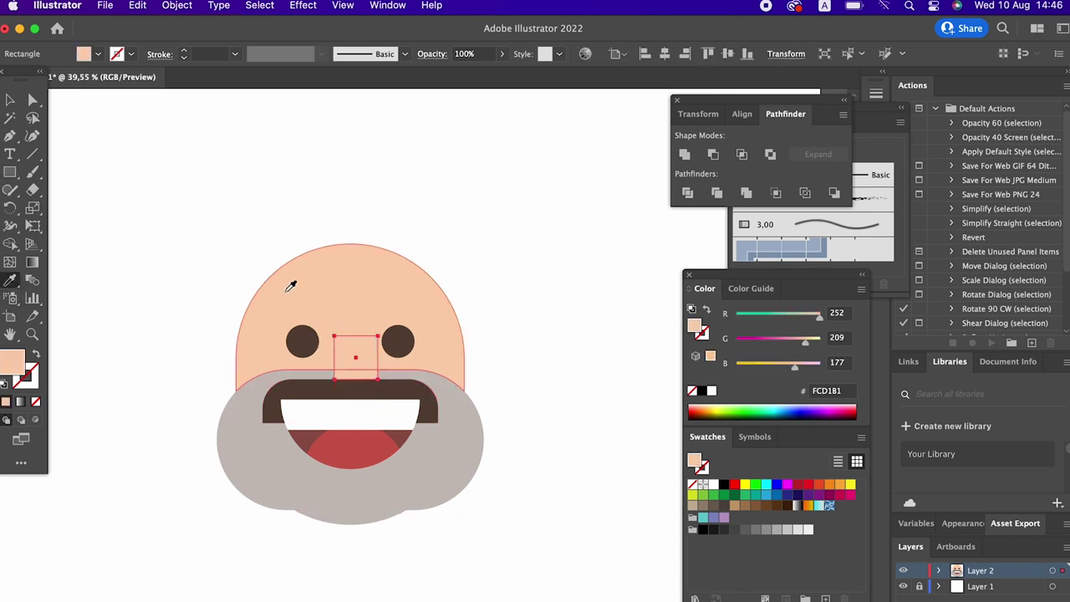
double_click(15, 366)
left_click(454, 265)
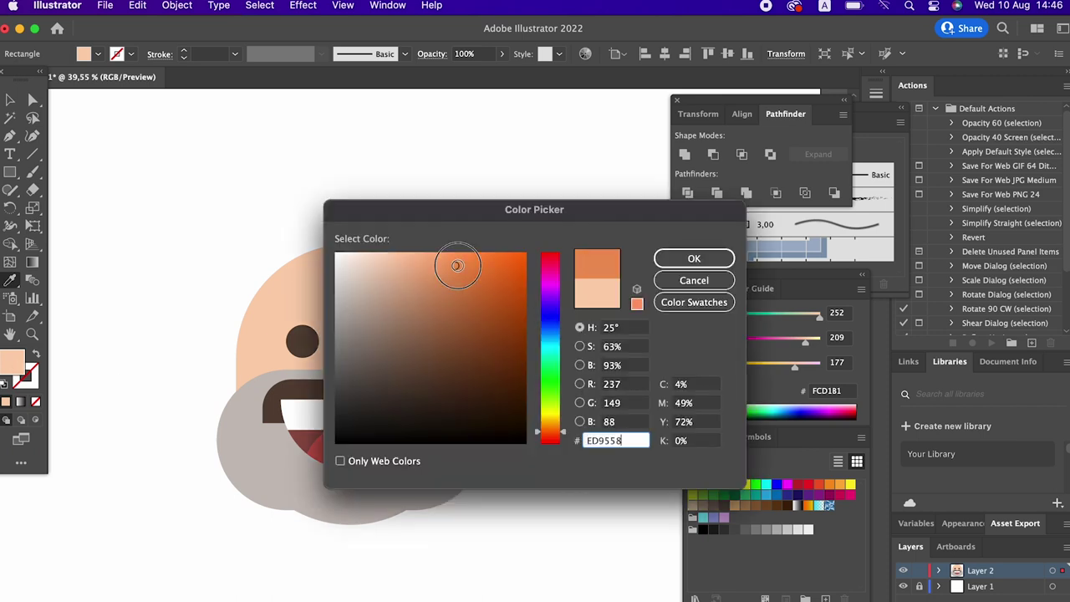
left_click(694, 258)
Step: Round the square fully into a circle and stretch it taller into a pill
key("a")
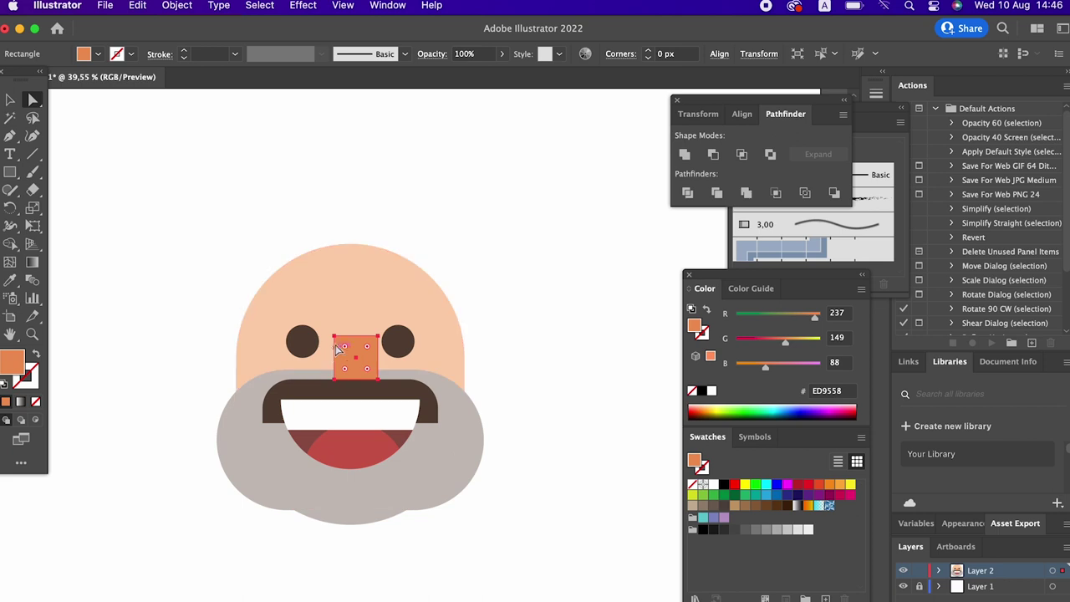
left_click_drag(347, 350, 363, 416)
left_click(10, 99)
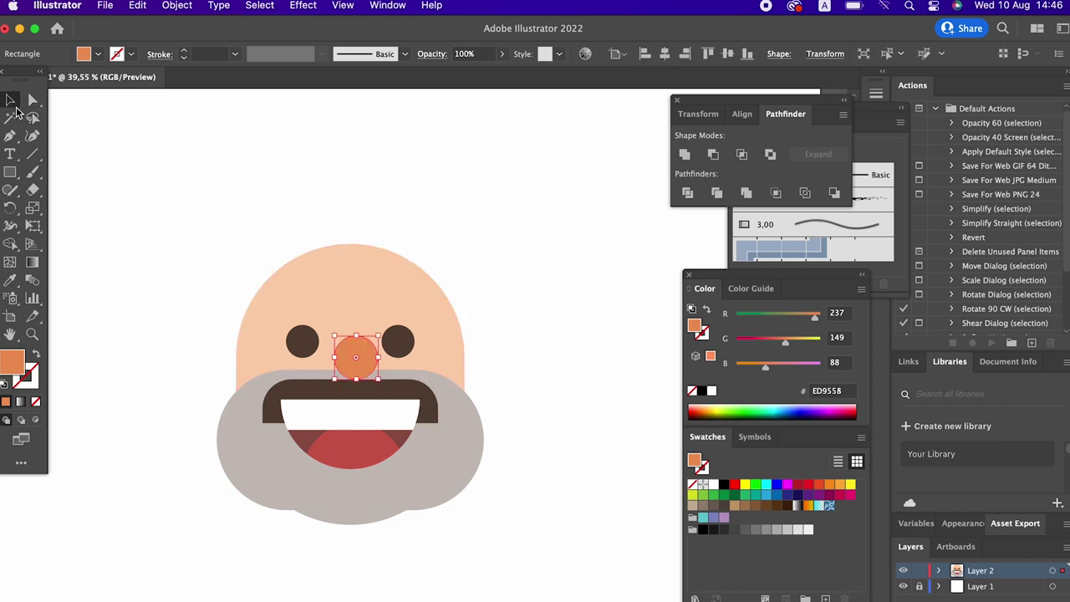
left_click_drag(356, 332, 359, 325)
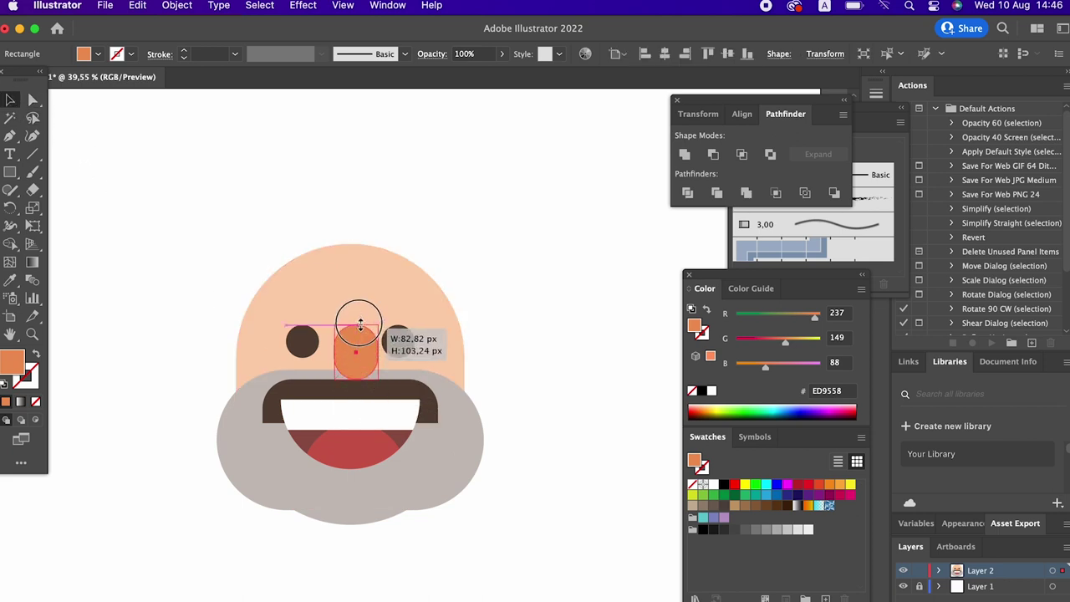
left_click(476, 343)
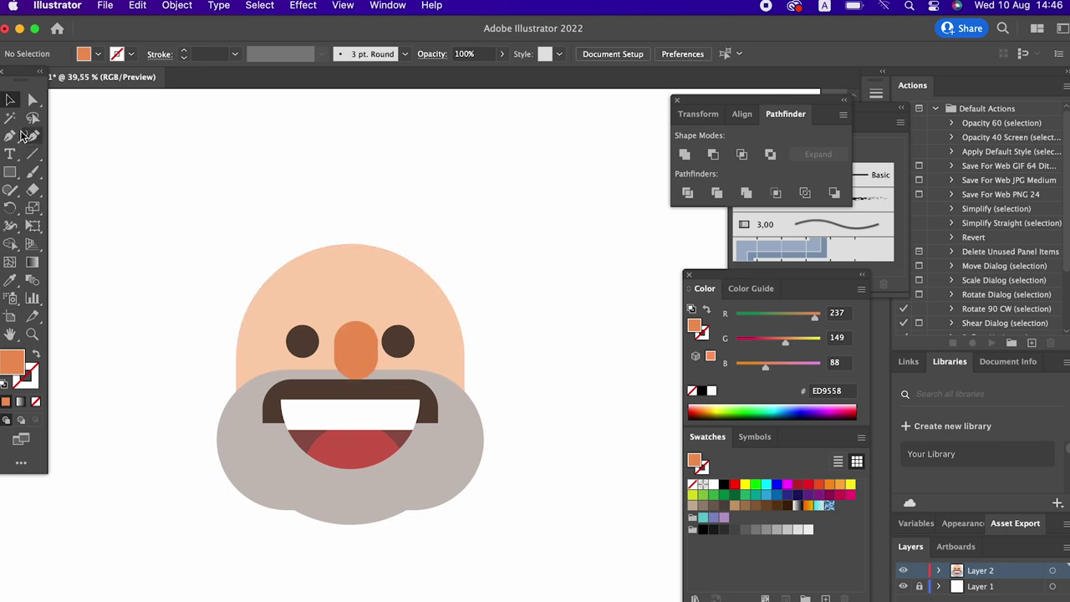
Step: Centre the orange nose horizontally on the face
left_click(355, 347)
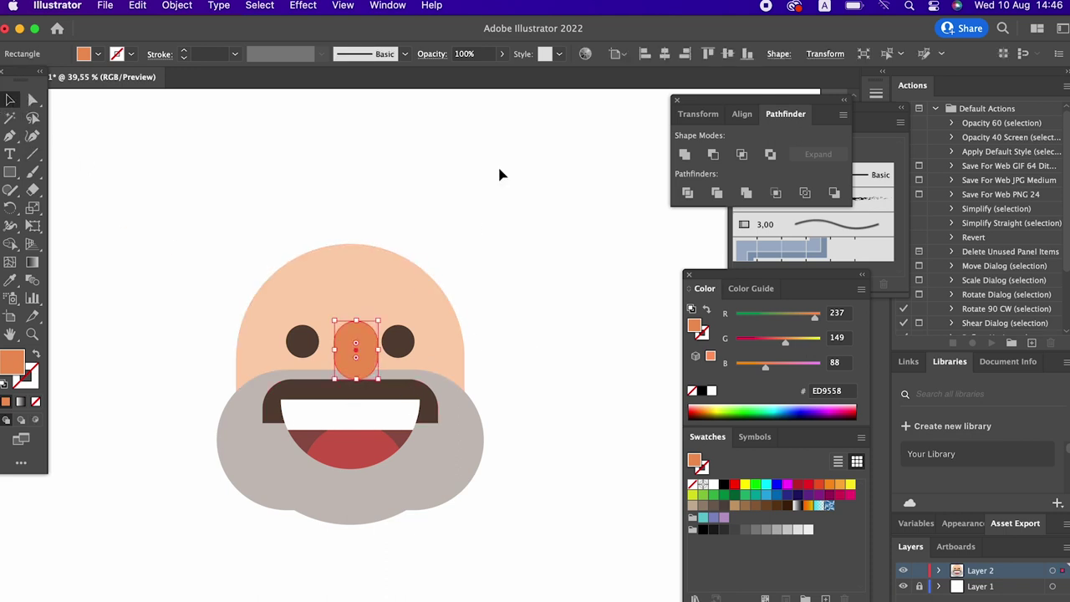
left_click(644, 53)
left_click(597, 310)
left_click_drag(518, 498, 285, 235)
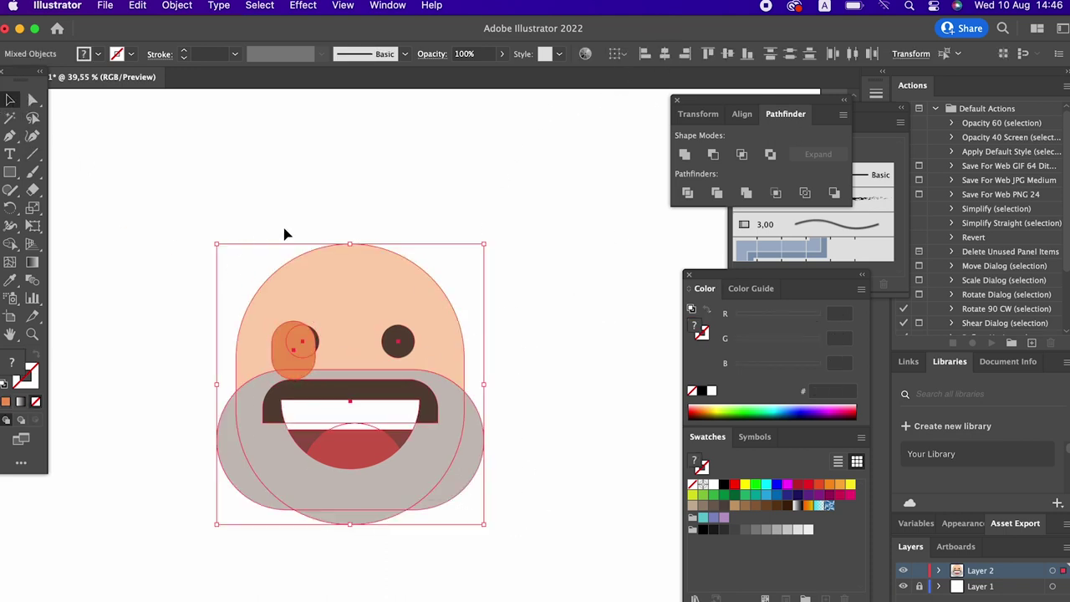
left_click(667, 54)
left_click(596, 359)
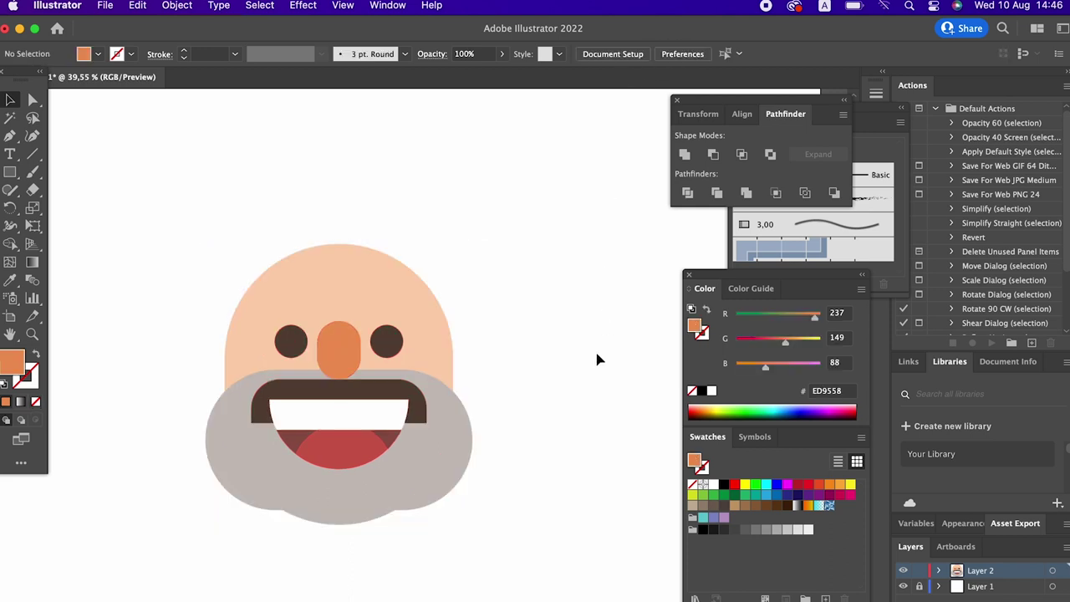
Step: Shift the mouth and moustache slightly down-right, then reposition and lengthen the nose
left_click(406, 415)
left_click(418, 418, "shift")
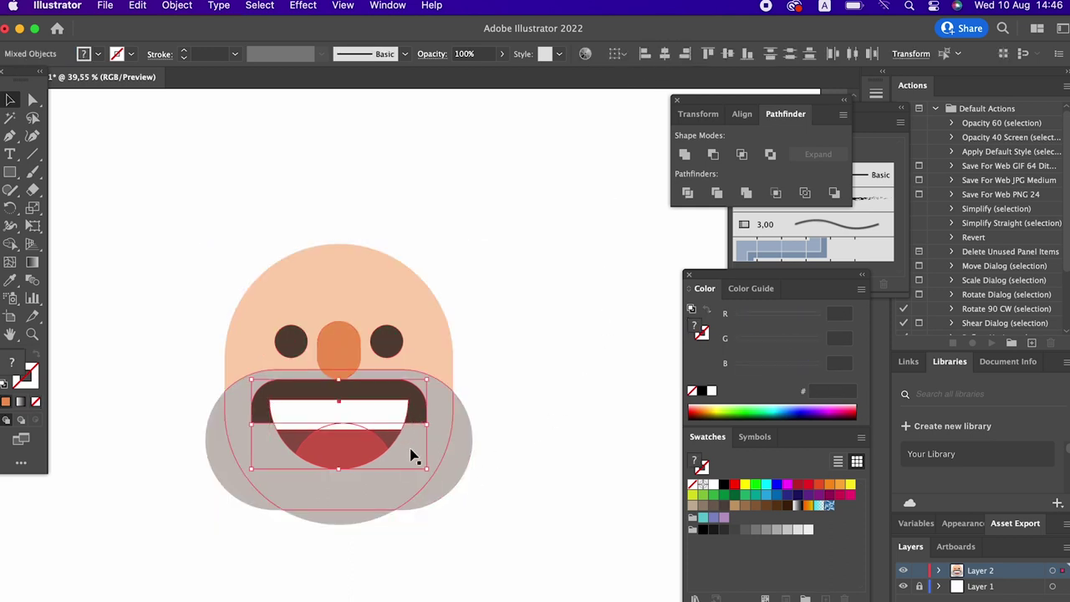
left_click_drag(340, 423, 346, 429)
left_click(335, 363)
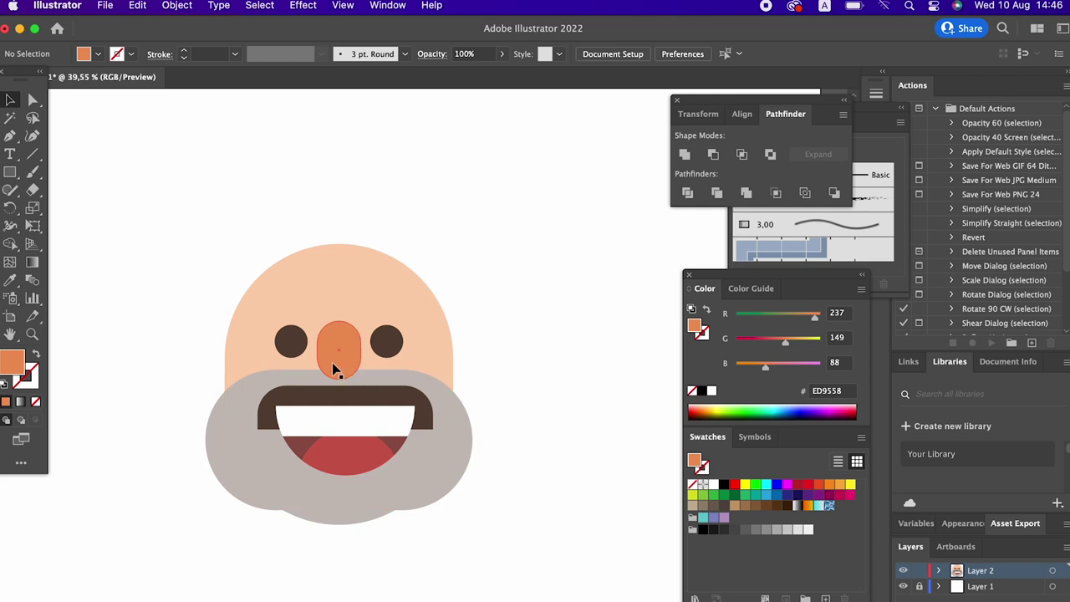
mouse_move(337, 359)
left_mouse_down()
mouse_move(338, 374)
mouse_move(348, 331)
left_mouse_up()
key("z")
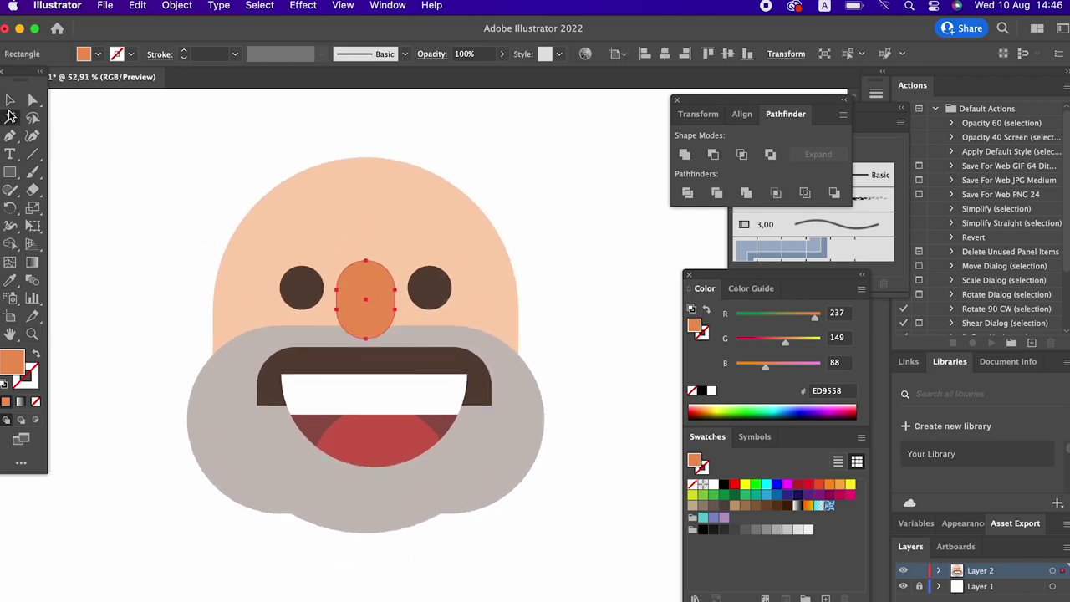
left_click(10, 100)
left_click_drag(366, 338, 366, 346)
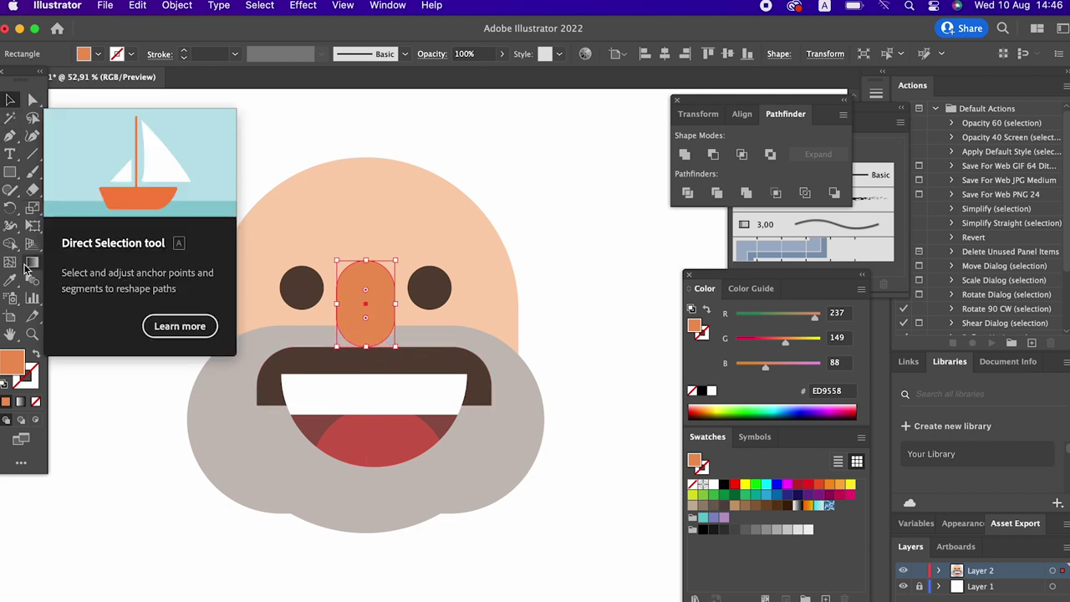
Step: Recolour the nose to a reddish coral, F28D79
left_click(10, 279)
left_click(230, 276)
double_click(12, 364)
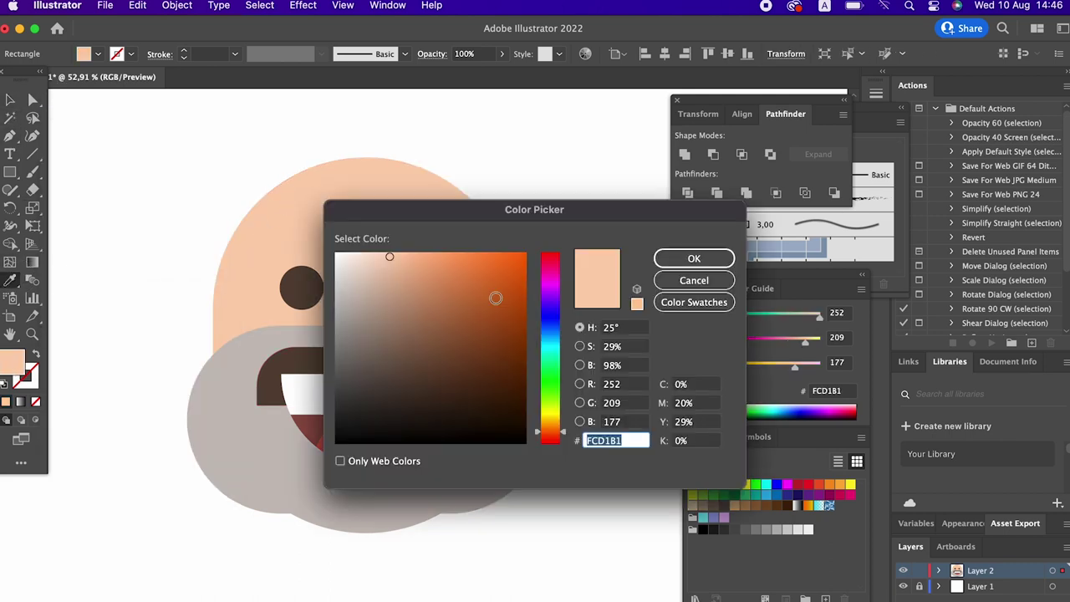
left_click(430, 262)
left_click_drag(565, 434, 563, 438)
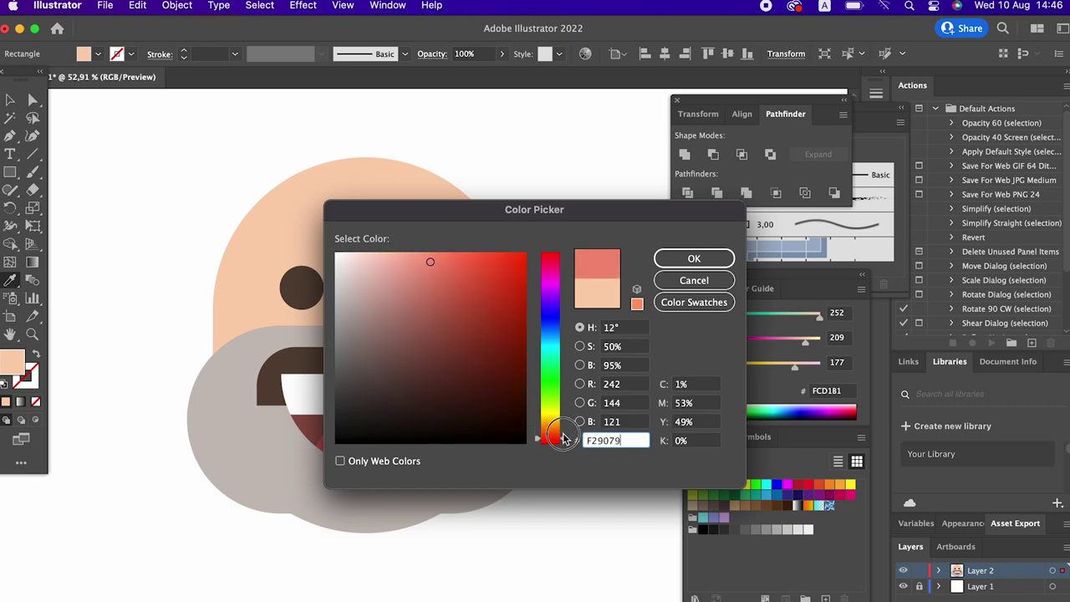
left_click(694, 258)
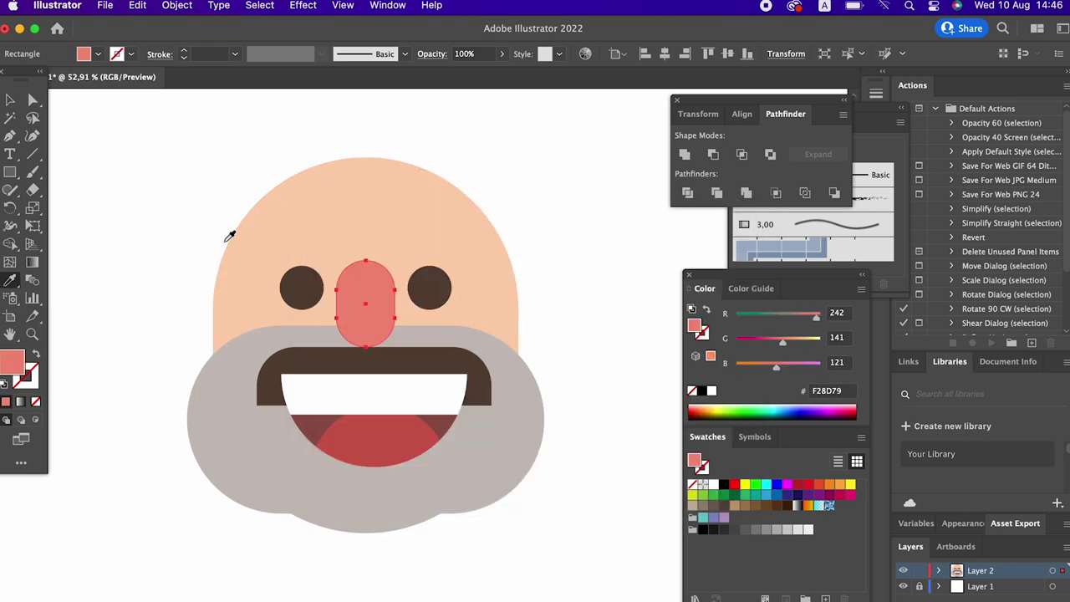
Step: Draw a wide rounded pill across the lower nose for the nostrils
key("m")
mouse_move(319, 333)
left_mouse_down()
mouse_move(430, 299)
mouse_move(409, 297)
left_mouse_up()
left_click(33, 99)
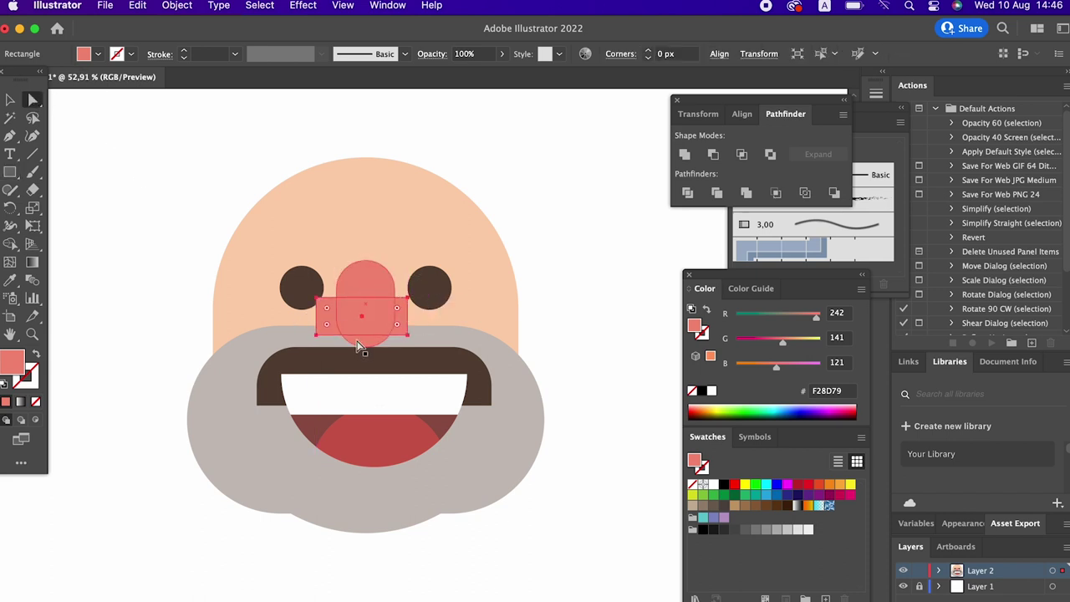
left_click_drag(332, 311, 435, 310)
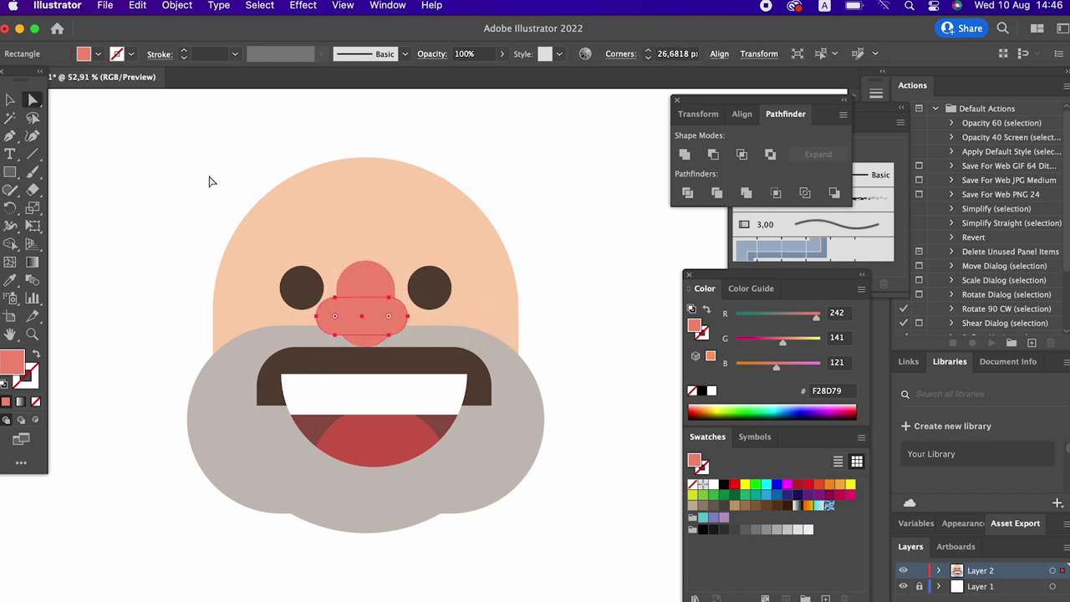
left_click(12, 99)
left_click(554, 334)
Step: Horizontally centre the nose shapes and Unite them into one shape
left_click(365, 292)
left_click(408, 322, "shift")
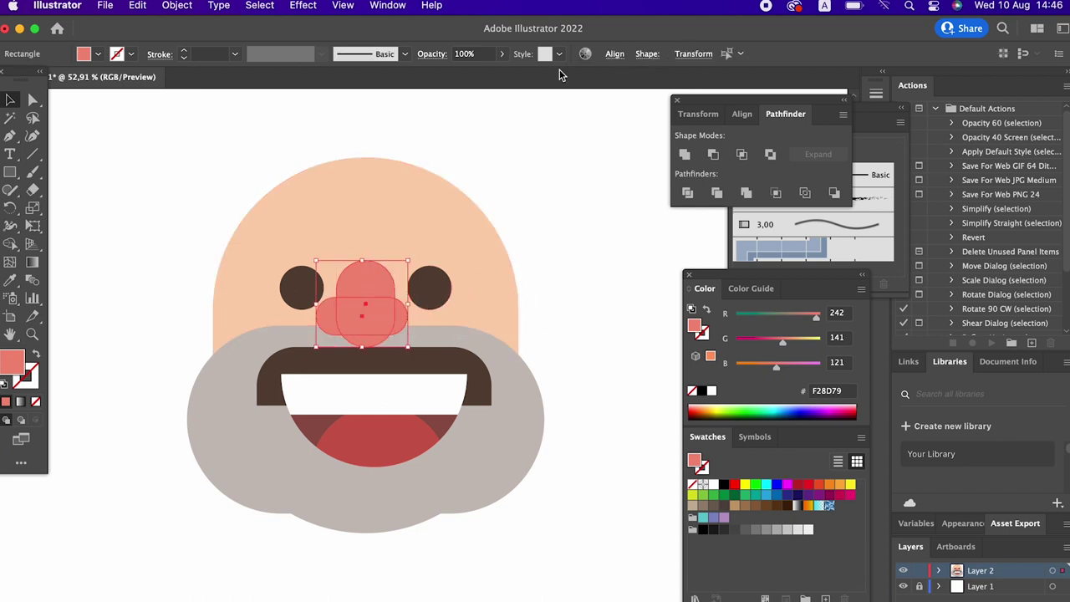
left_click(741, 114)
left_click(711, 154)
left_click(597, 310)
left_click(368, 309)
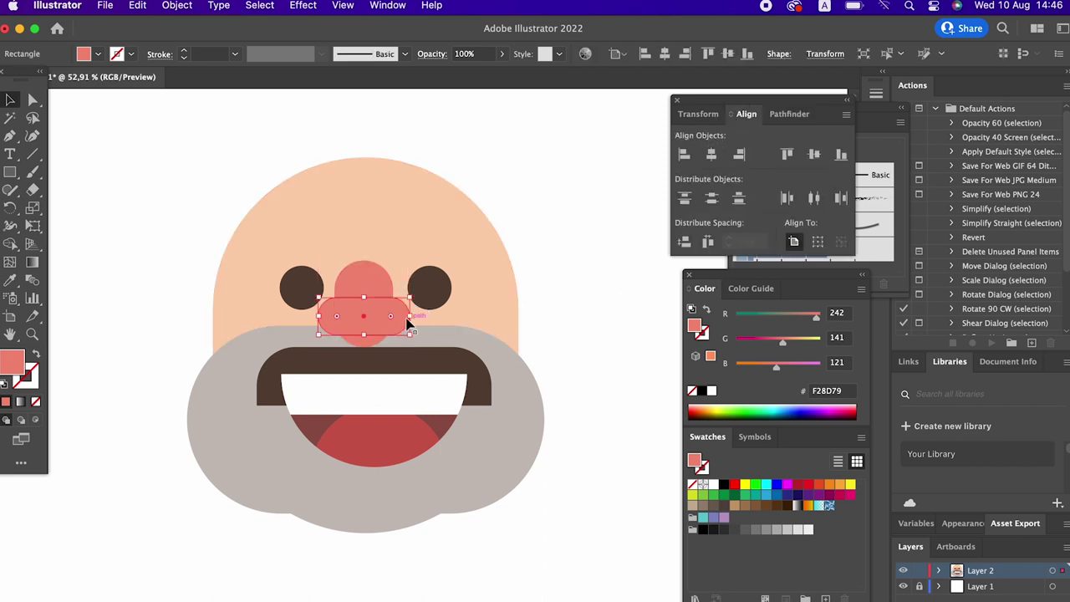
left_click(786, 113)
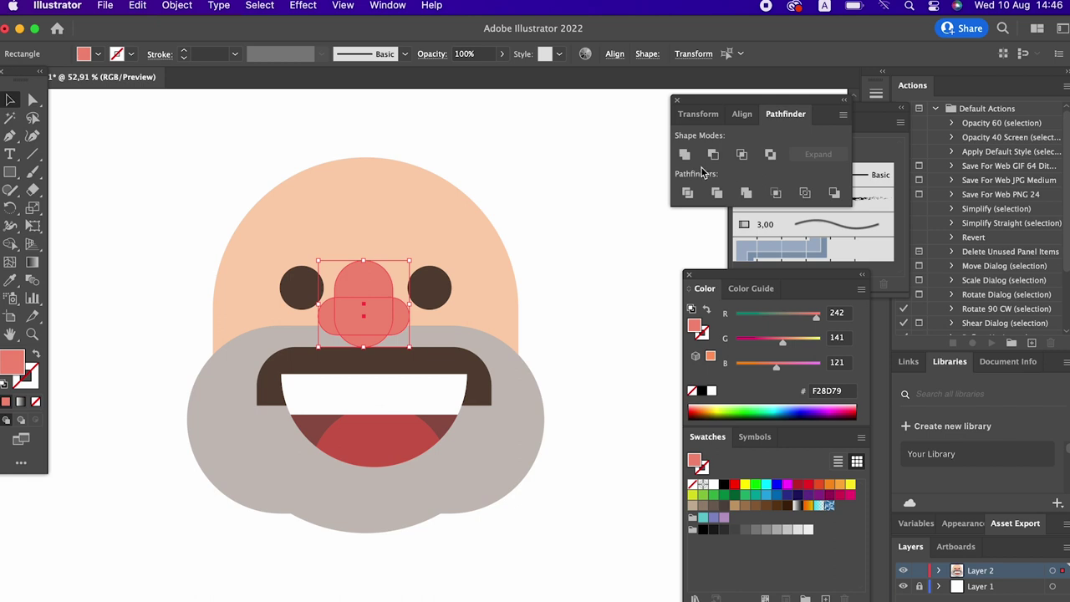
left_click(684, 155)
left_click(591, 389)
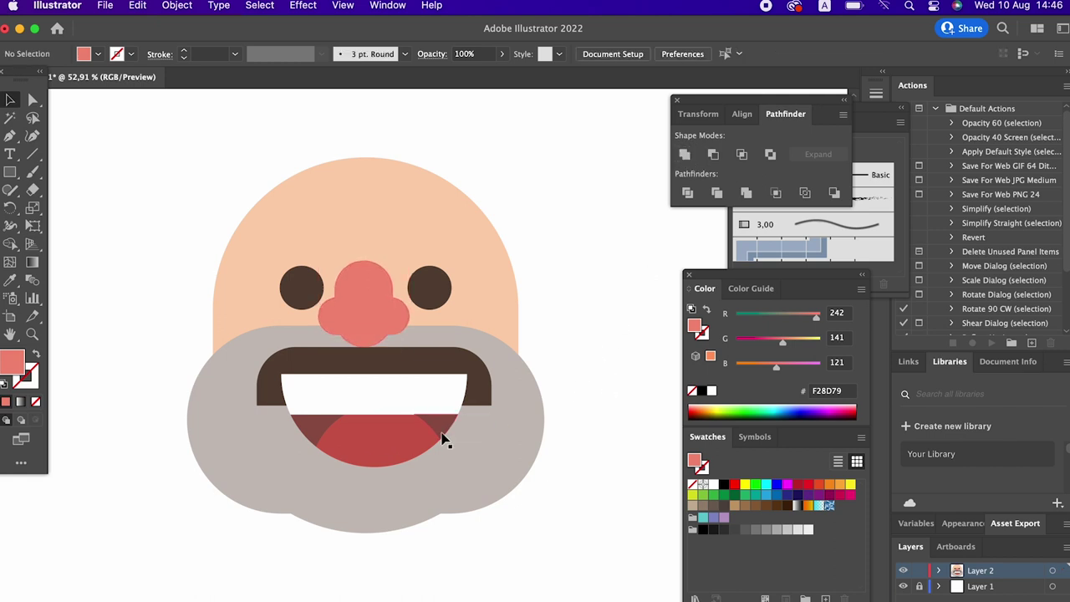
Step: Raise the moustache and mouth about 20 px and align all face parts to one horizontal centre
left_click(443, 389)
left_click(445, 368, "shift")
left_click_drag(398, 393, 398, 377)
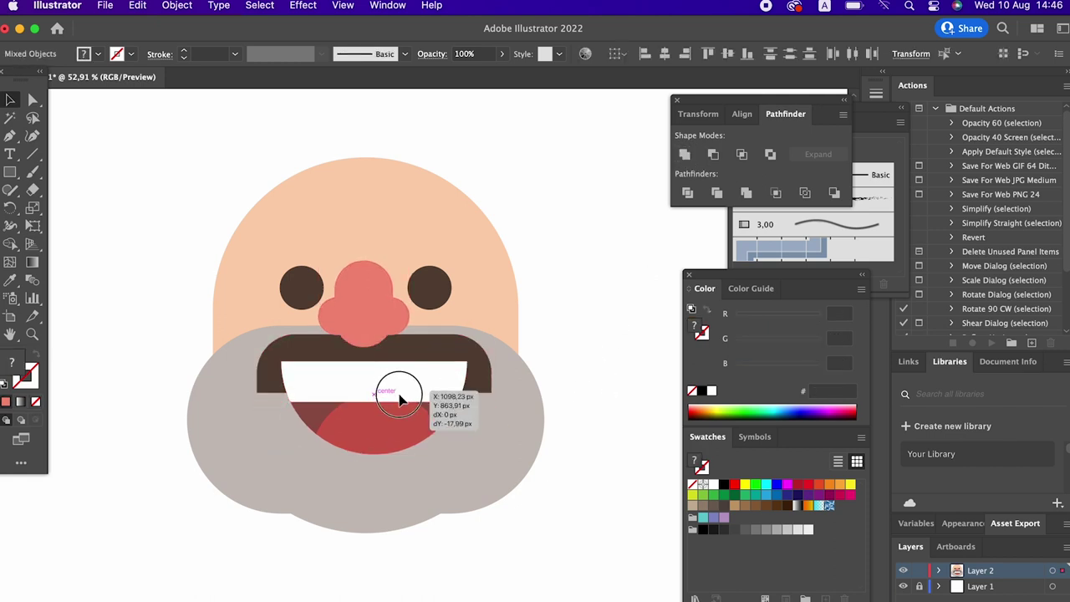
left_click(664, 53)
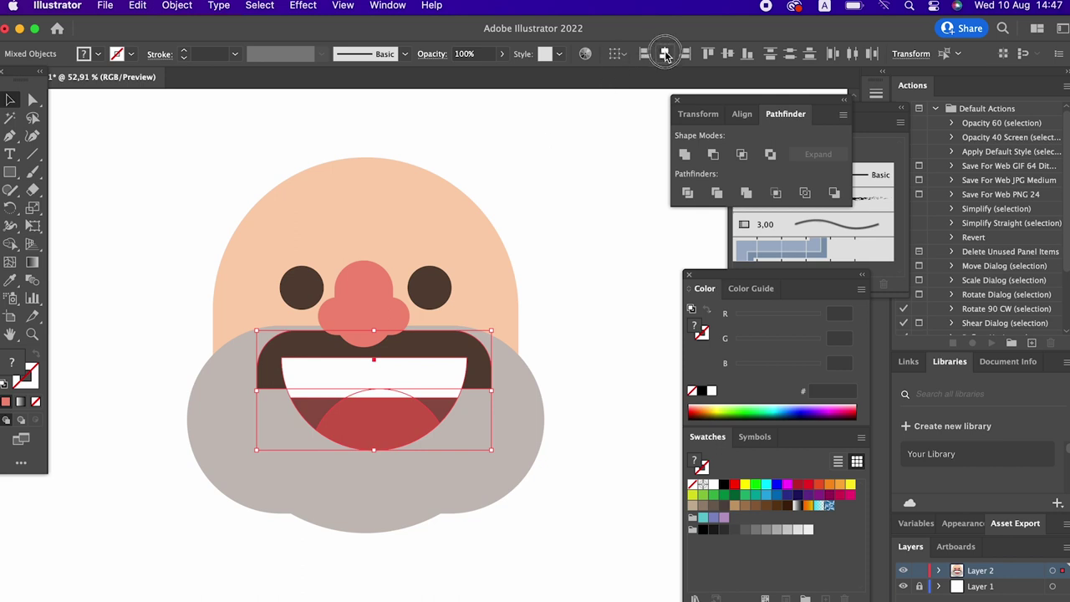
key("ctrl+a")
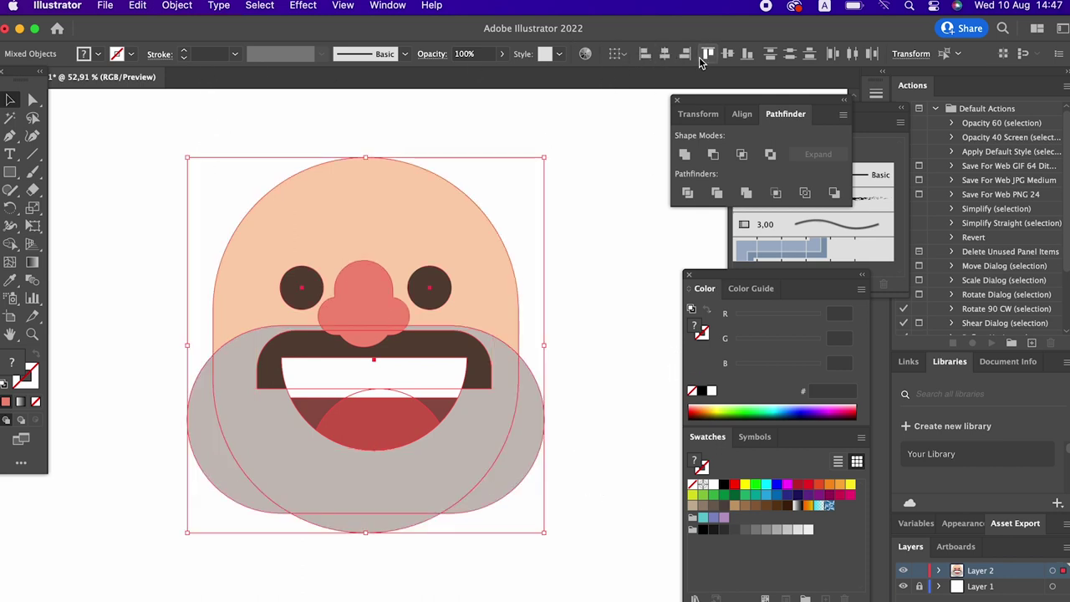
left_click(665, 55)
left_click(608, 261)
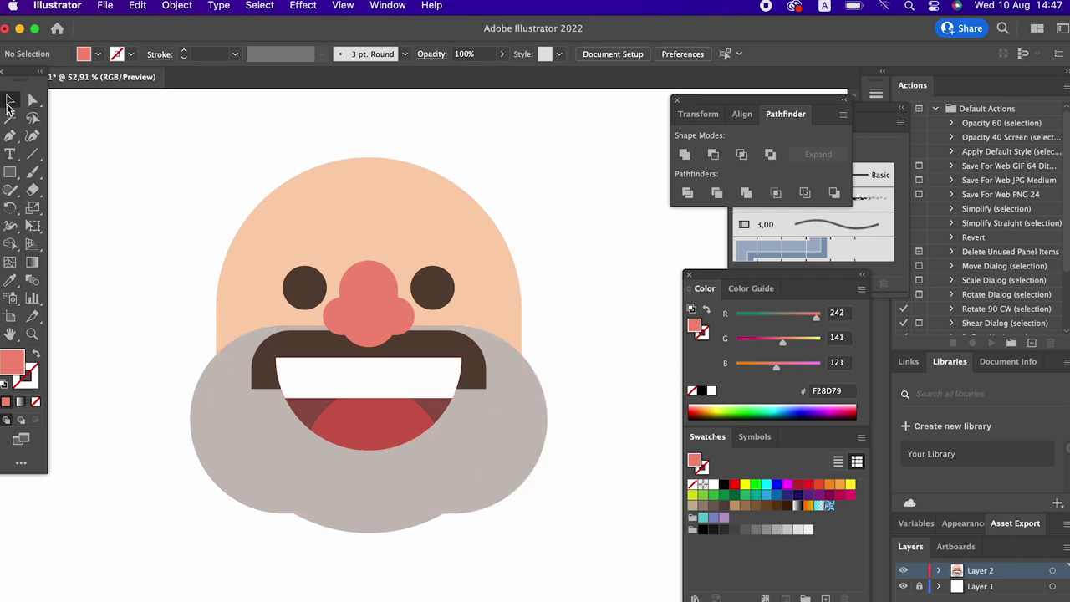
Step: Unite the moustache pieces into a single shape
left_click(477, 382)
left_click(685, 155)
left_click(622, 392)
scroll(602, 464, "right", 2)
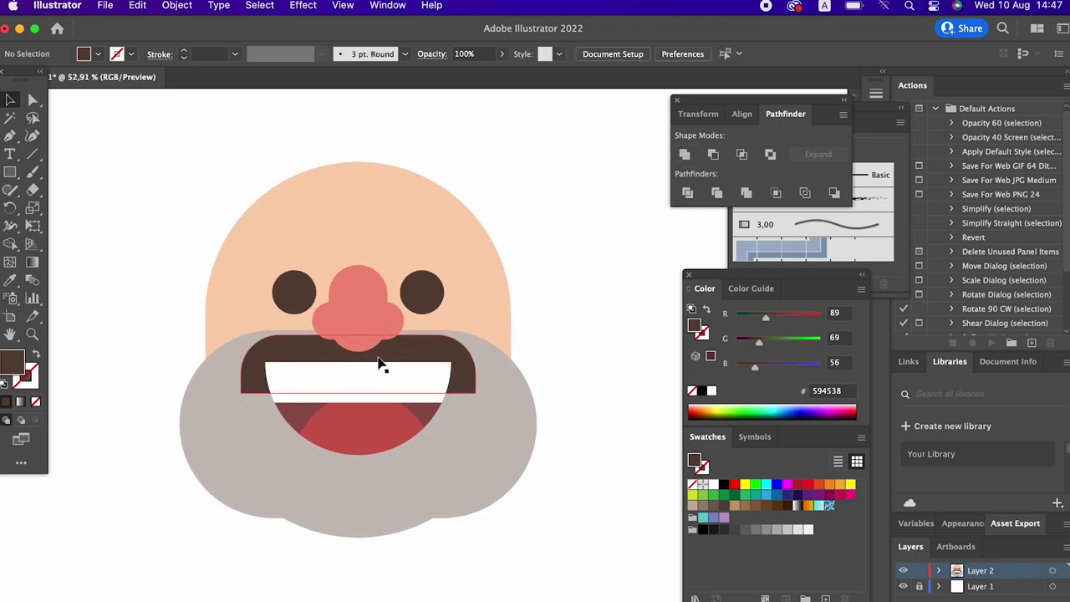
left_click(10, 171)
left_click_drag(10, 172, 92, 205)
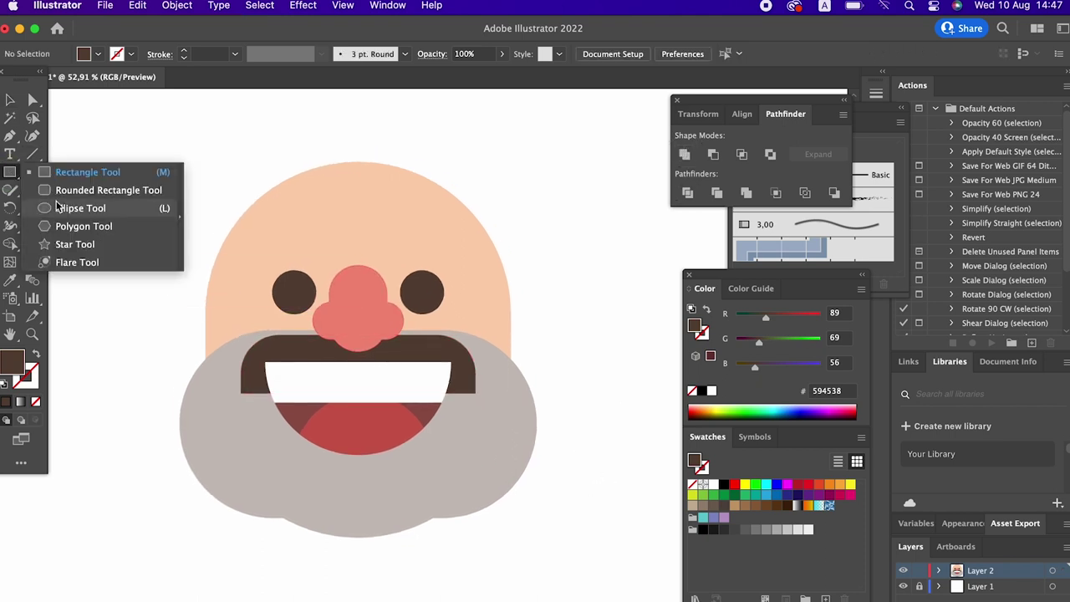
Step: Draw a circle left of the head and fill it EFA573
left_click_drag(137, 270, 206, 338)
left_click(10, 280)
left_click(311, 219)
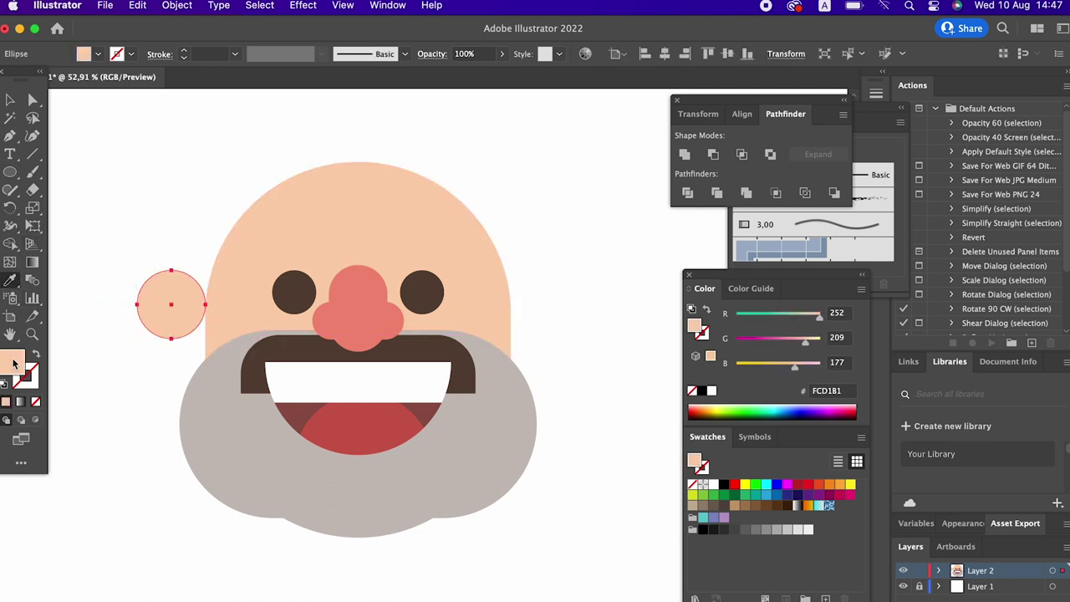
double_click(13, 362)
left_click(434, 262)
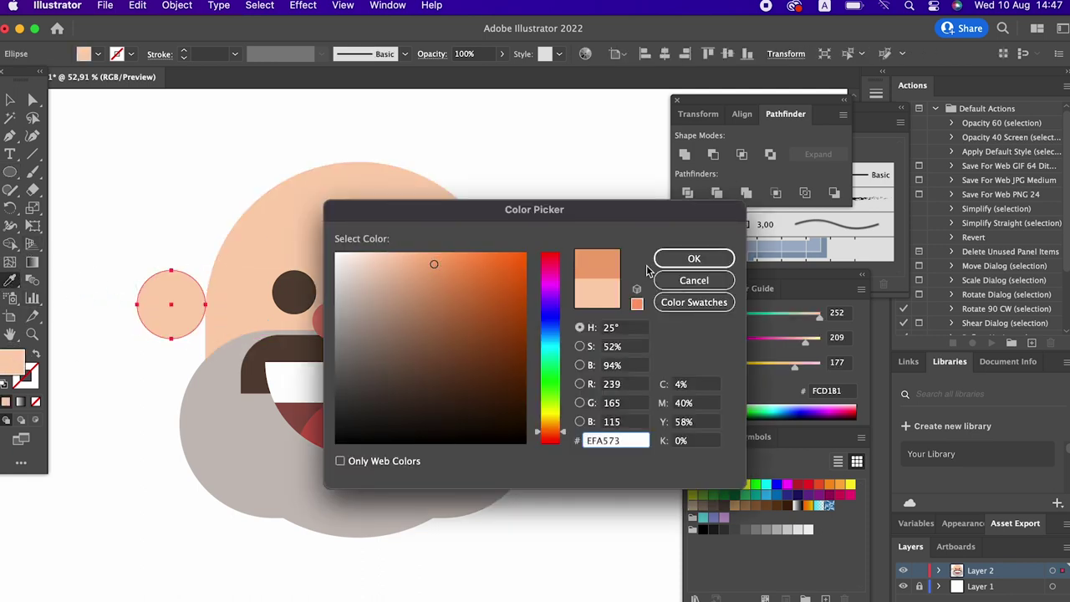
left_click(673, 259)
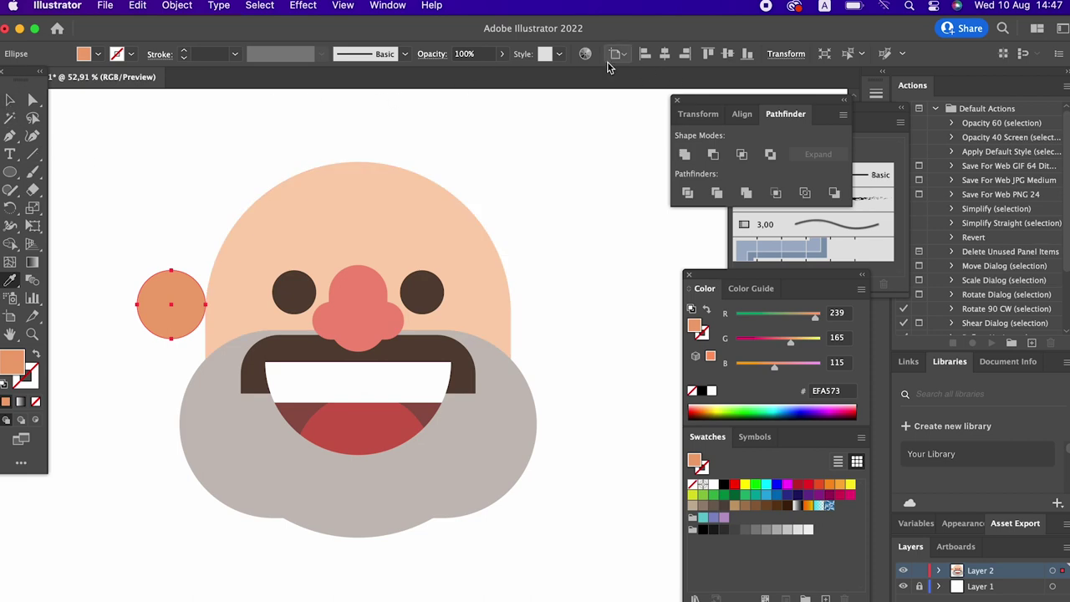
Step: Paste a copy of the circle in front and shrink it to about 86 px
left_click(138, 5)
left_click(193, 85)
left_click(138, 5)
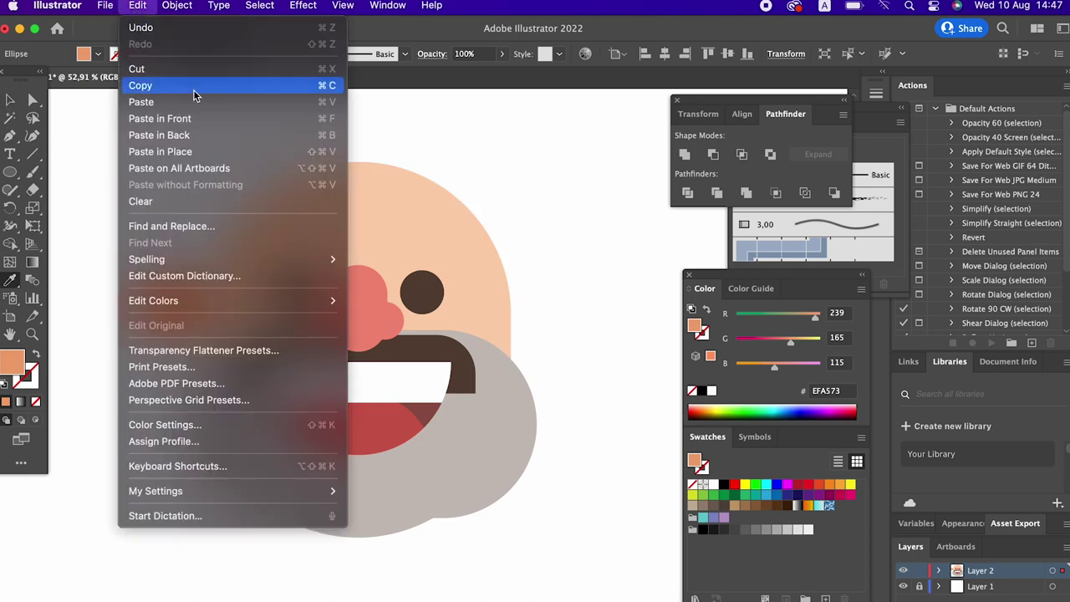
left_click(194, 118)
left_click(11, 100)
left_click_drag(202, 334, 187, 322)
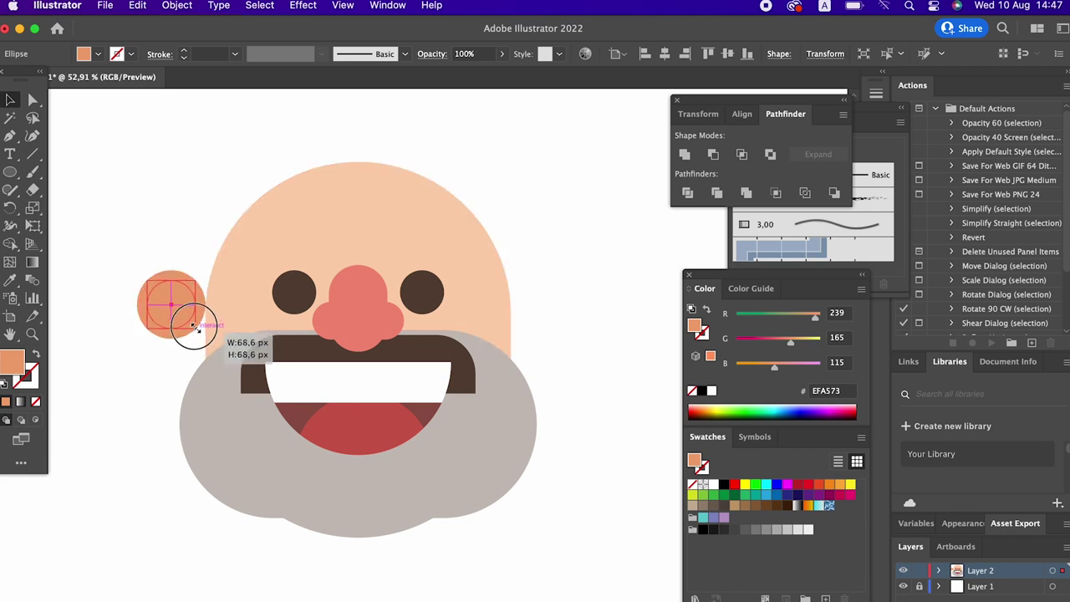
Step: Fill the smaller inner circle with darker orange DD864B
double_click(15, 370)
mouse_move(441, 286)
left_mouse_down()
mouse_move(454, 267)
mouse_move(460, 278)
left_mouse_up()
left_click(674, 263)
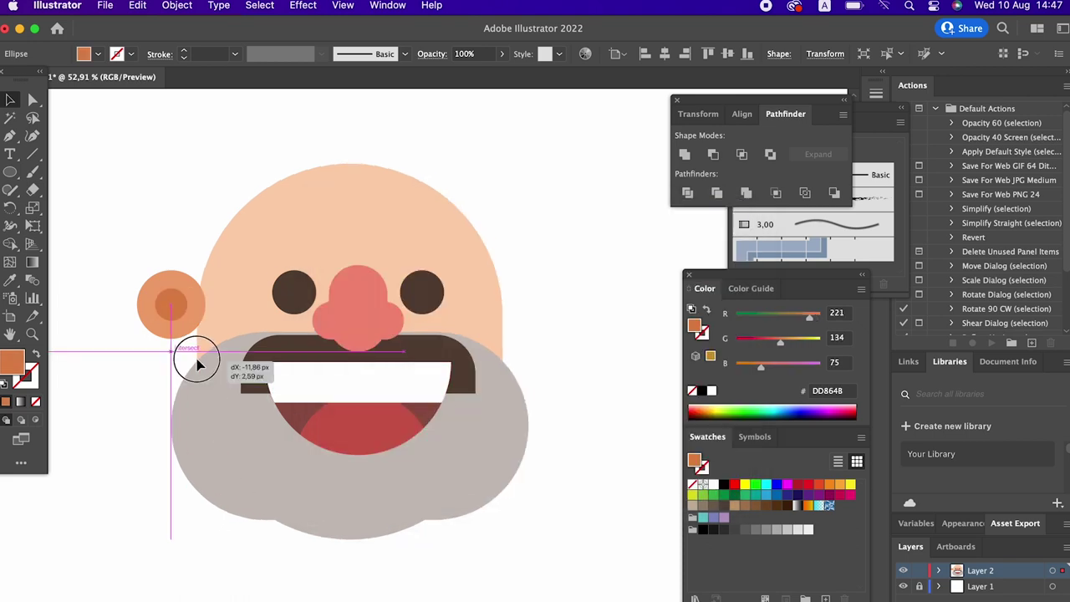
left_click(191, 391)
left_click(162, 346)
Step: Group the two ear circles, move them beside the head, and send them to back
left_click(184, 294)
right_click(178, 290)
left_click(209, 390)
left_click_drag(167, 304, 209, 337)
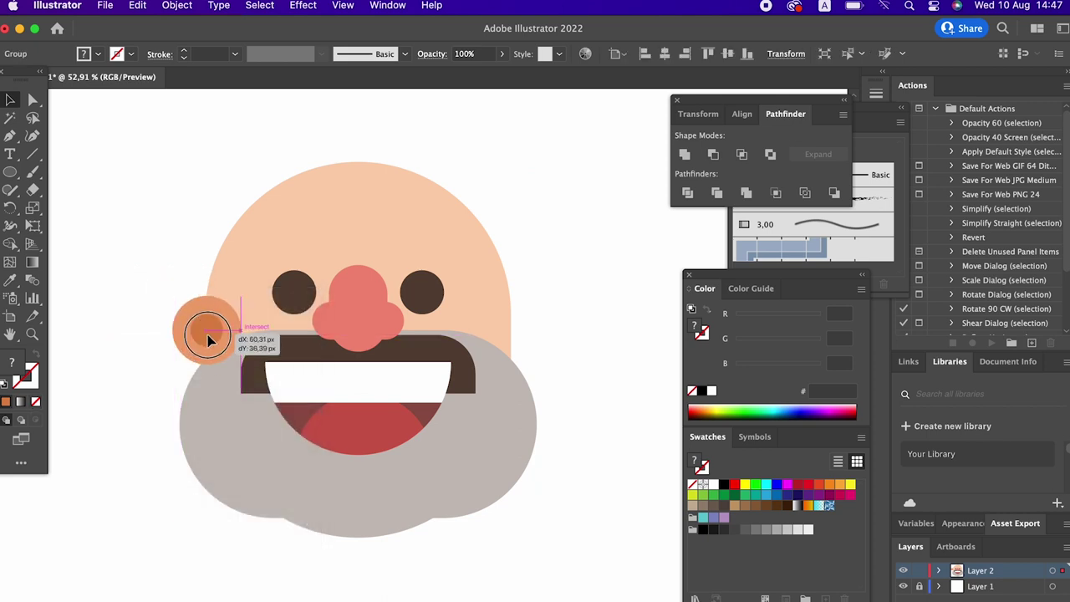
right_click(209, 337)
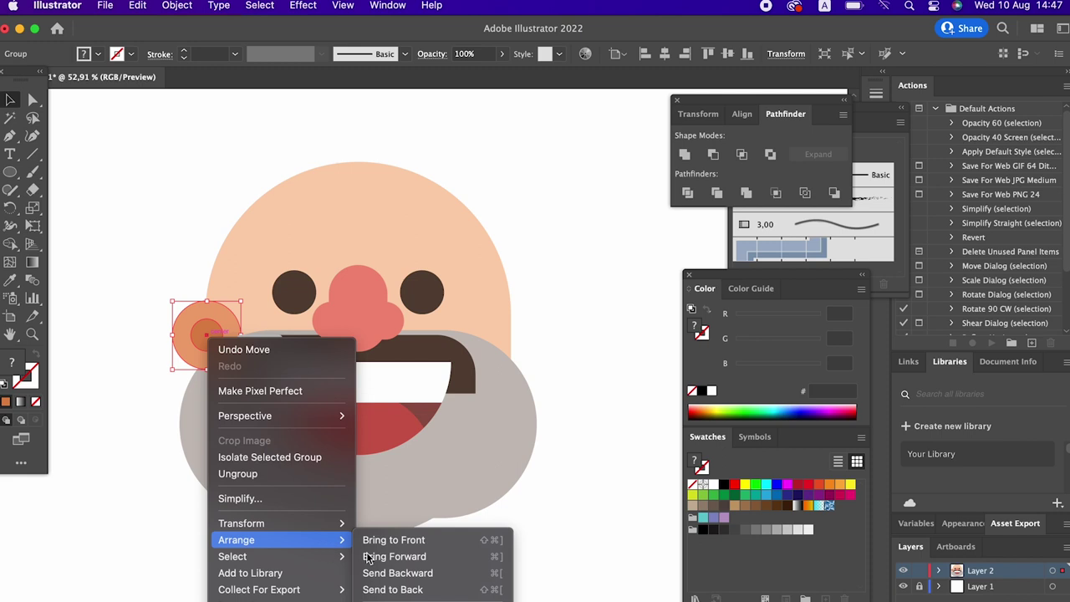
left_click(421, 589)
left_click(583, 566)
Step: Enlarge the ear to about 127 px and place a pasted copy on the head's right side
left_click(201, 334)
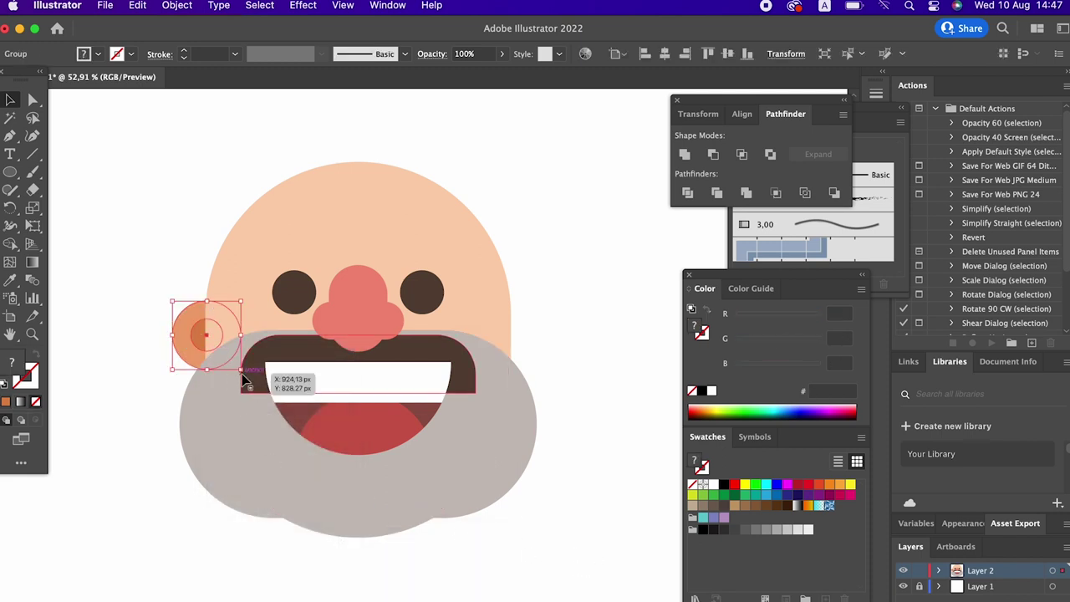
left_click_drag(242, 376, 239, 371)
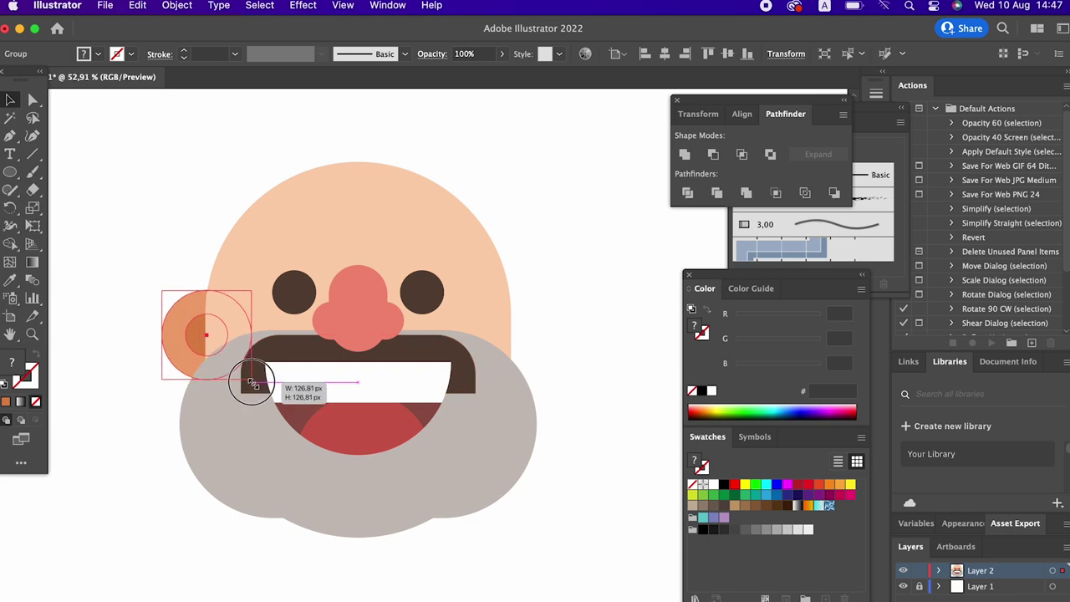
left_click_drag(242, 374, 249, 378)
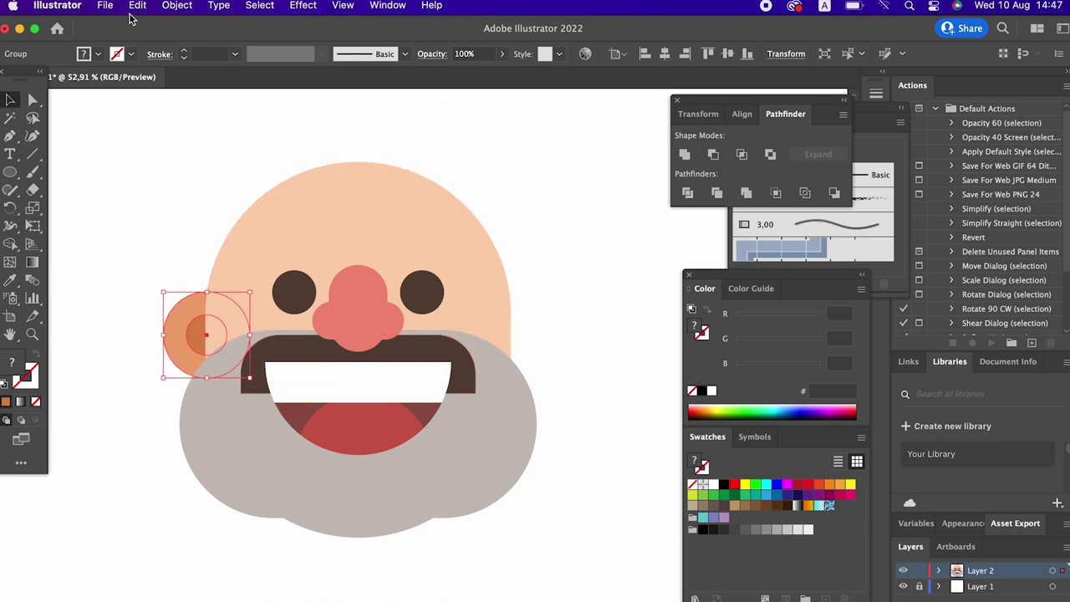
left_click(137, 5)
left_click(138, 5)
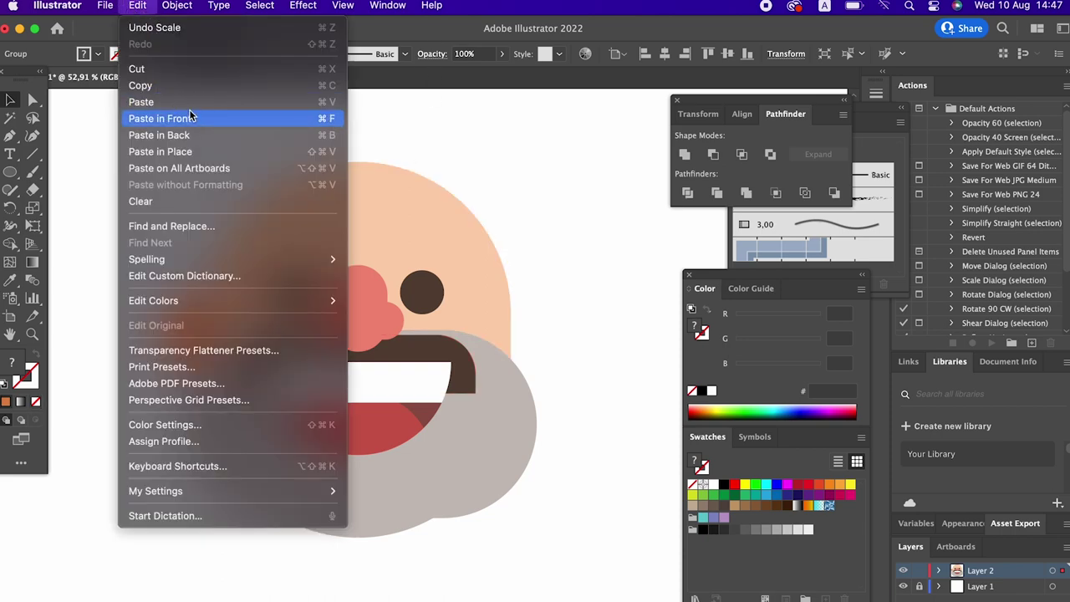
left_click(159, 118)
left_click_drag(176, 341, 482, 359)
Step: Group the left and right ears together
left_click(607, 414)
left_click(543, 358)
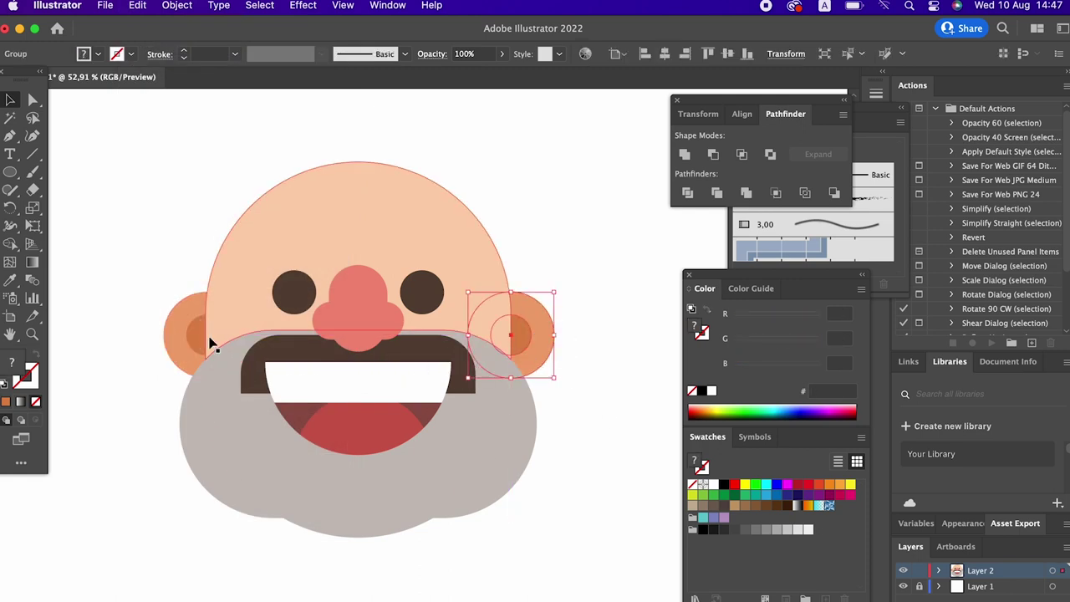
left_click(178, 340, "shift")
right_click(523, 339)
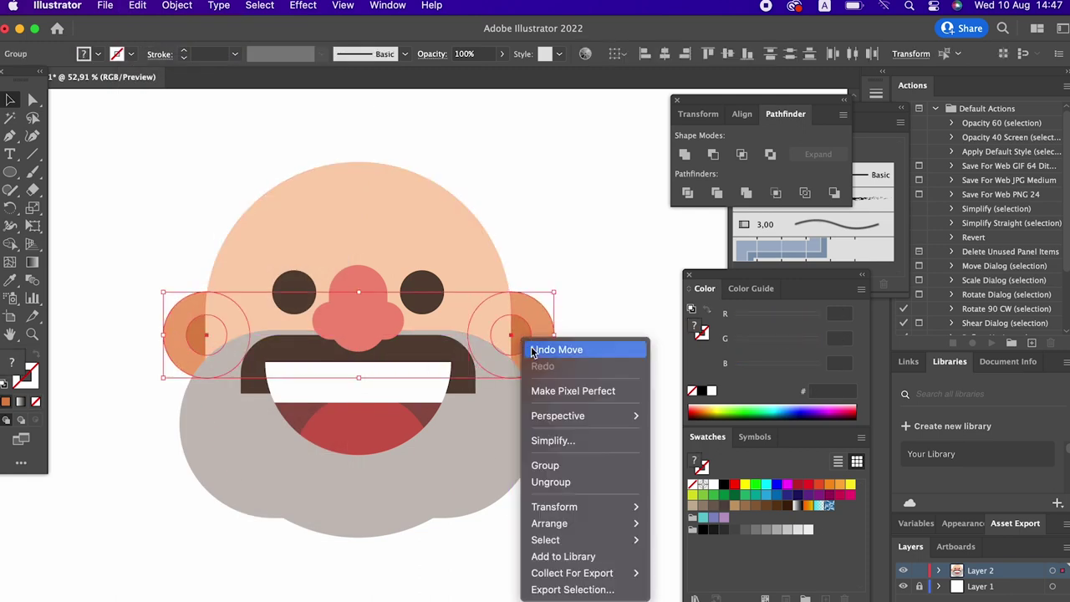
left_click(579, 465)
left_click(607, 433)
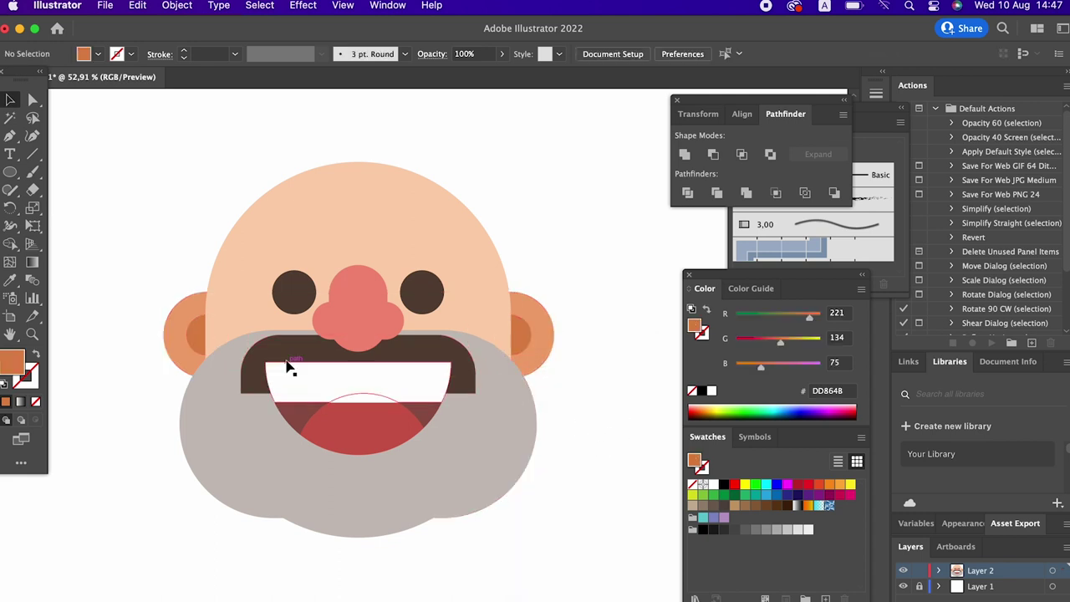
Step: Draw a small rectangle below the right eye with corners rounded to about 23.7 px
left_click(117, 173)
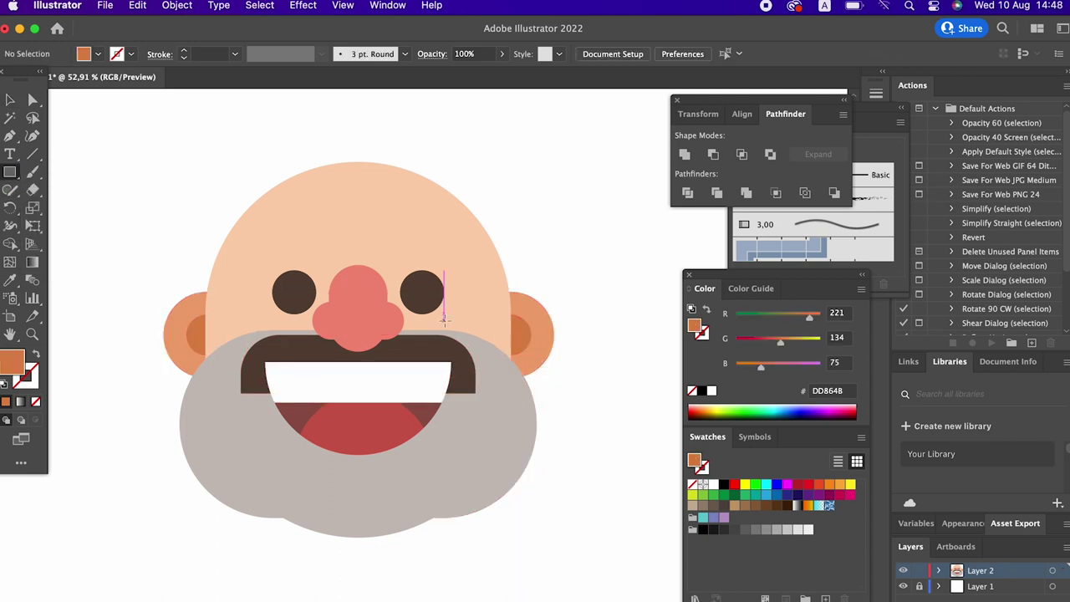
left_click_drag(432, 312, 480, 343)
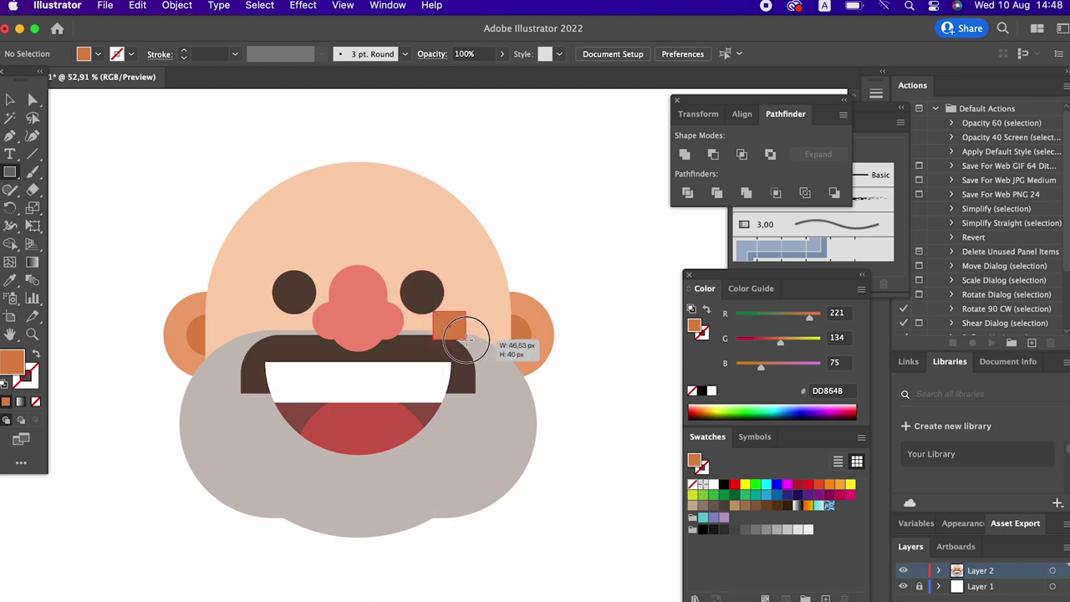
left_click(29, 102)
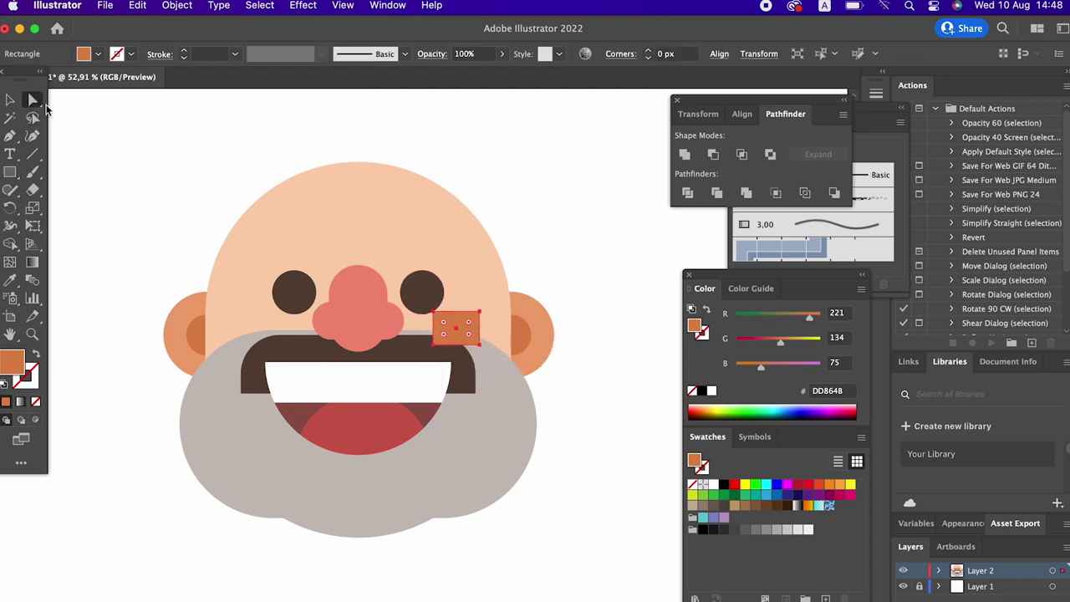
left_click_drag(444, 322, 574, 358)
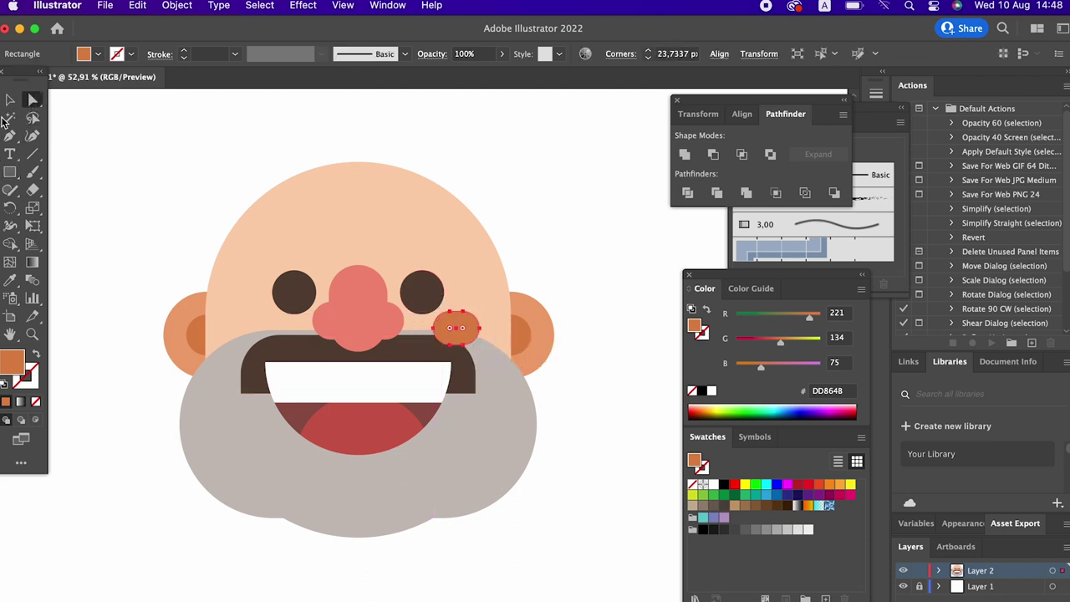
left_click(10, 99)
left_click(554, 461)
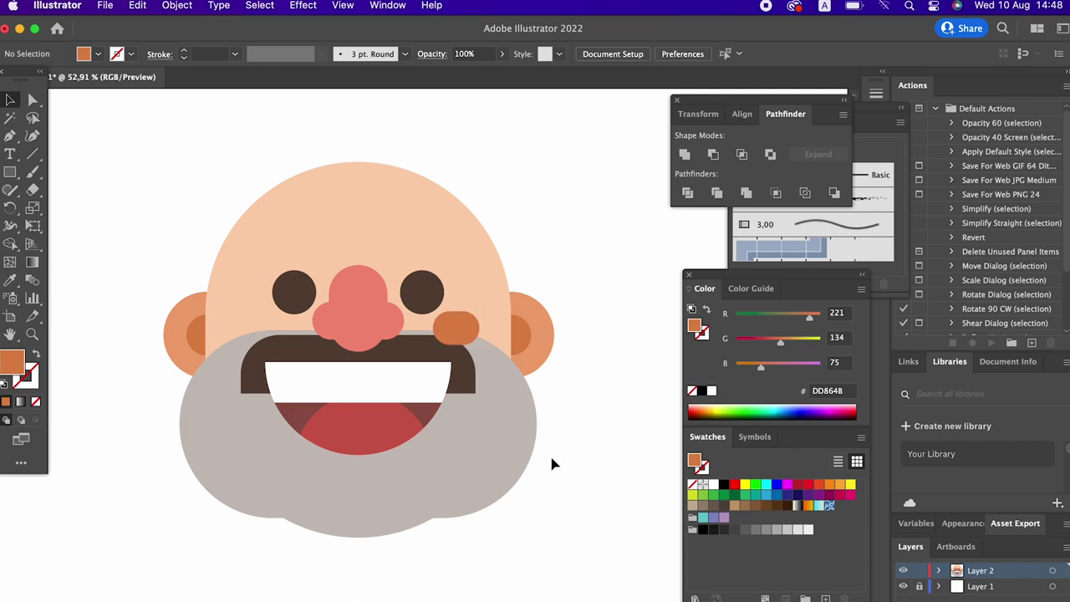
left_click(452, 334)
Step: Duplicate the cheek to the face's left side and group both cheeks
left_click(137, 6)
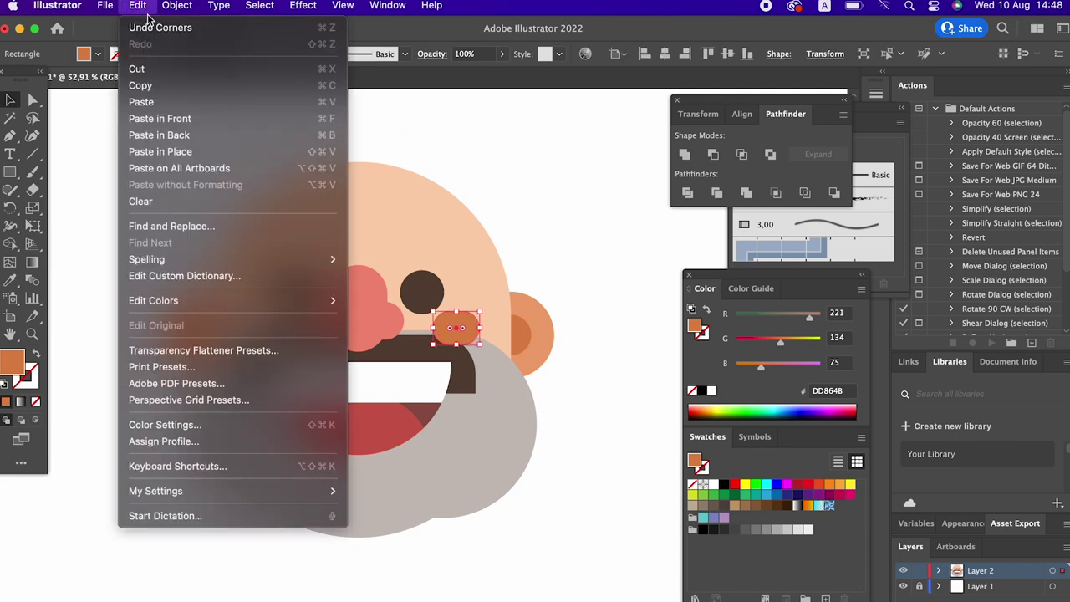
left_click(140, 85)
left_click(138, 7)
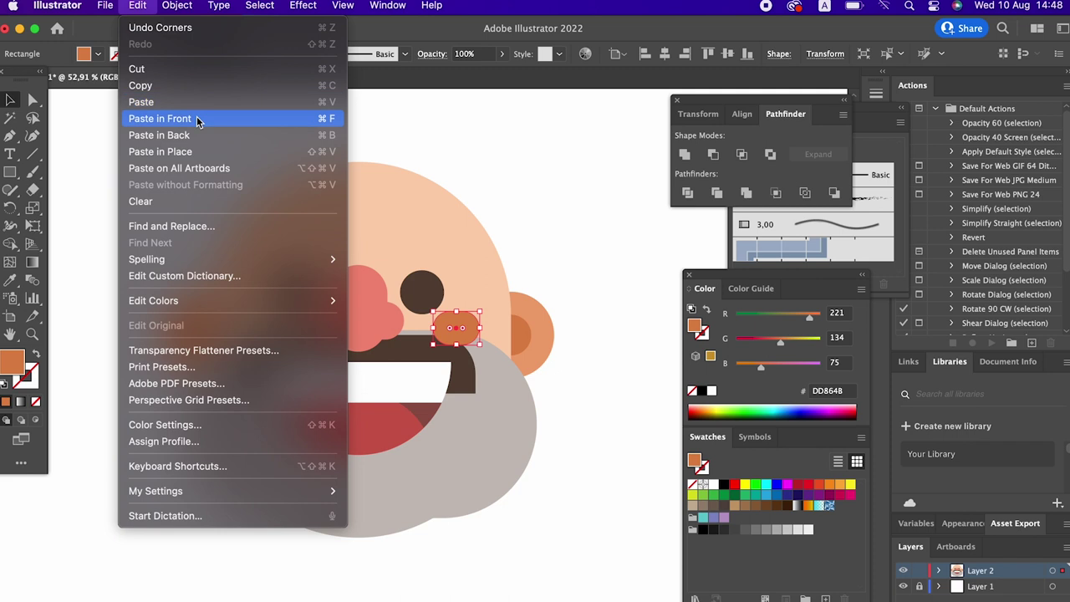
left_click(159, 118)
left_click_drag(476, 341, 278, 350)
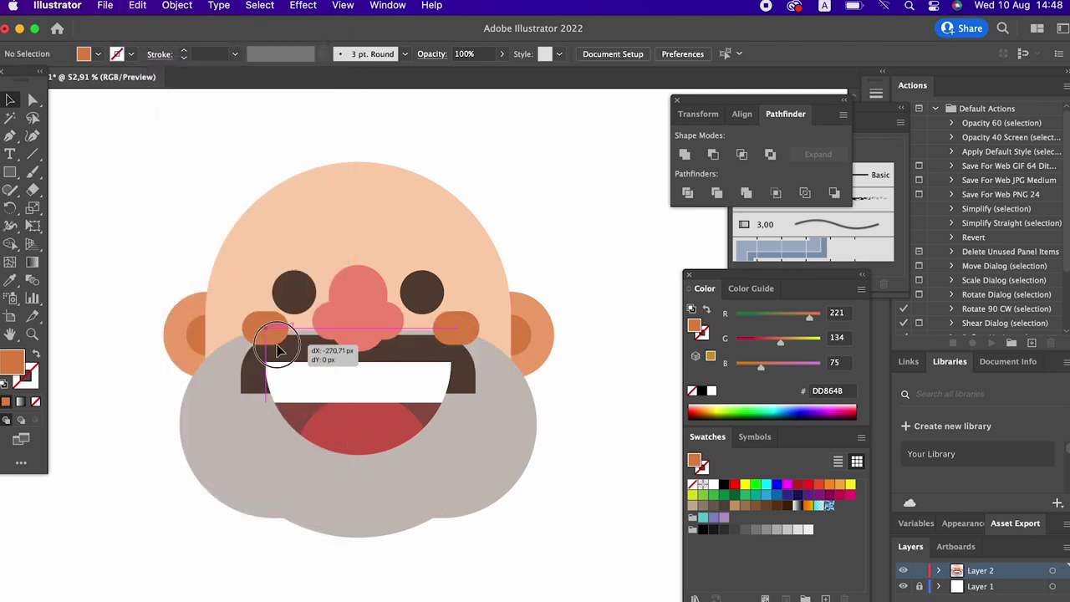
left_click(455, 328, "shift")
right_click(464, 330)
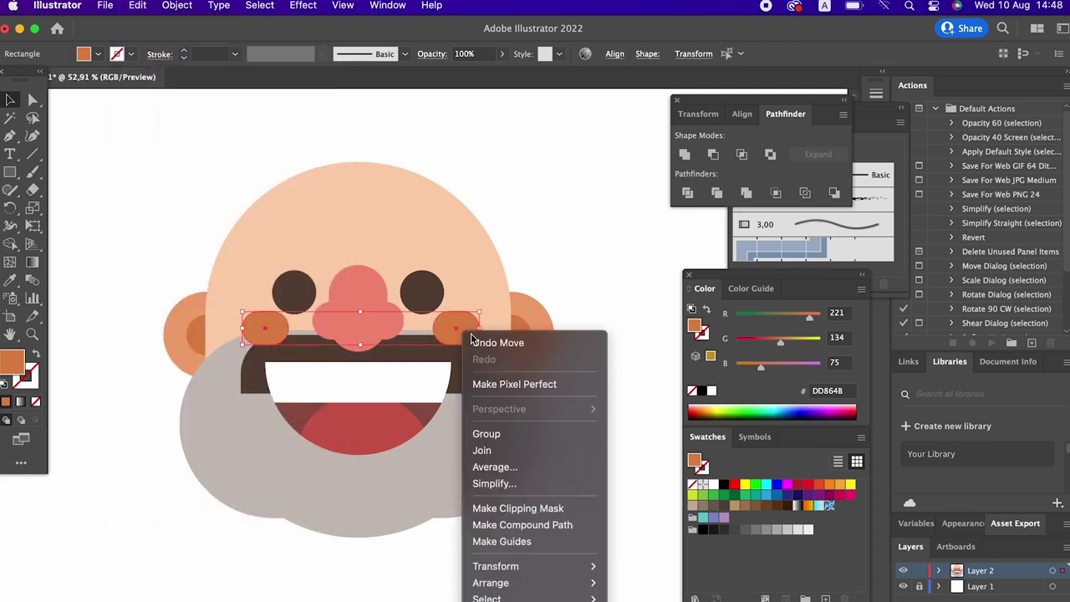
left_click(526, 433)
Step: Centre the cheeks and artwork horizontally and fill the cheeks with ear orange EFA573
left_click(665, 55)
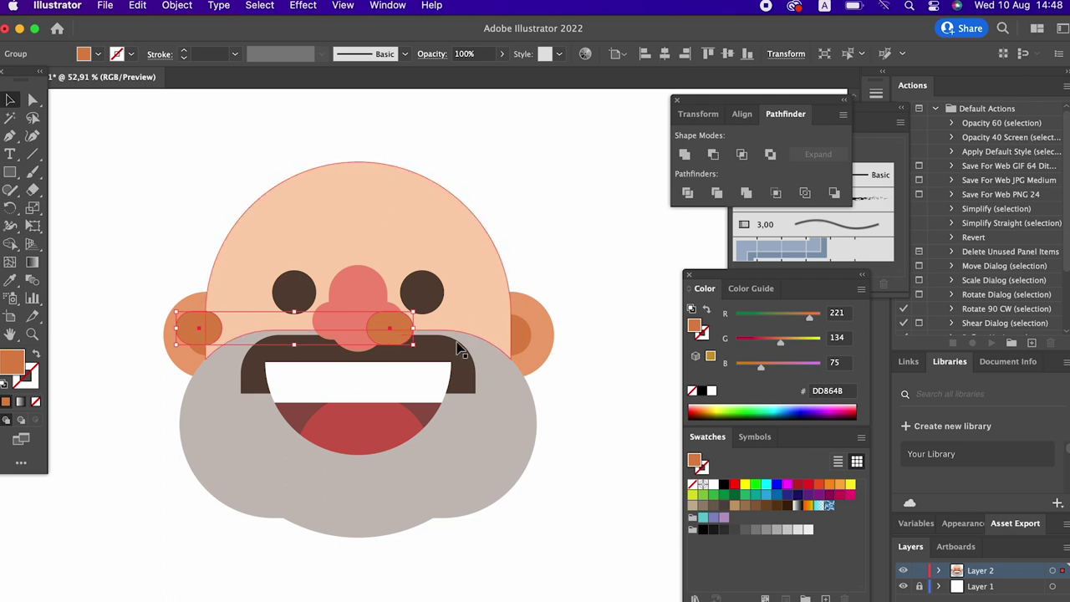
key("super+a")
left_click(665, 54)
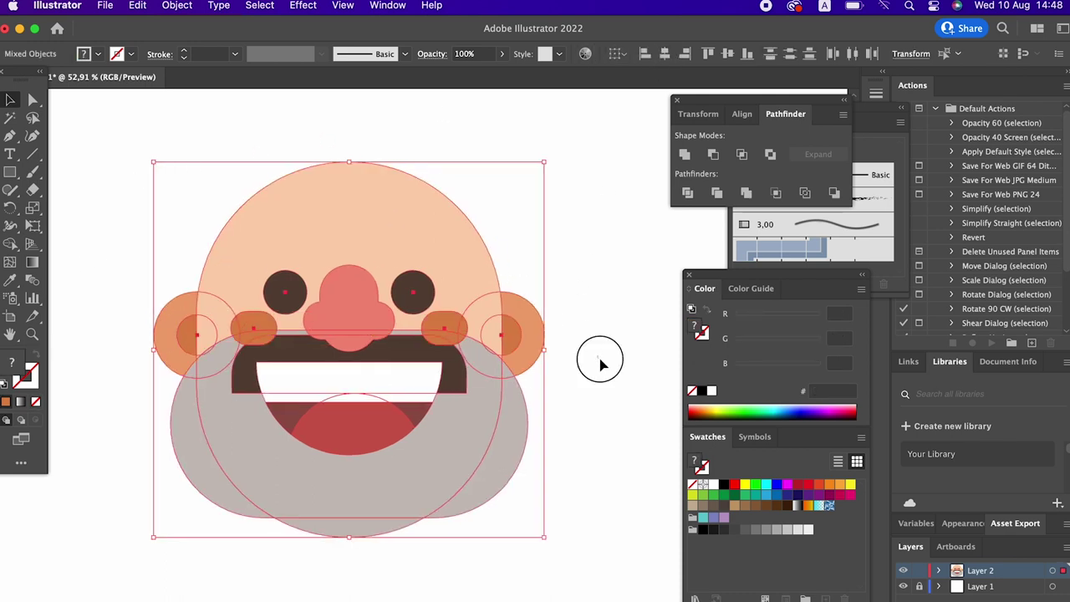
left_click(596, 359)
left_click(441, 330)
left_click(10, 280)
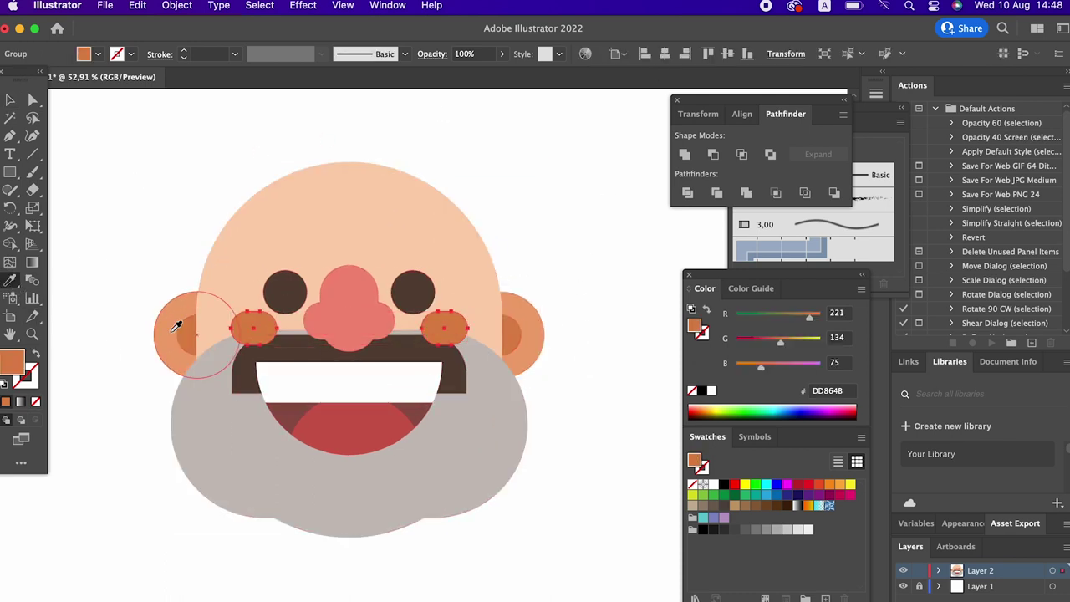
left_click(167, 309)
Step: Inside the beard group, stretch the grey ellipse down and Unite the grey shapes
left_click(9, 100)
left_click(494, 447)
double_click(493, 448)
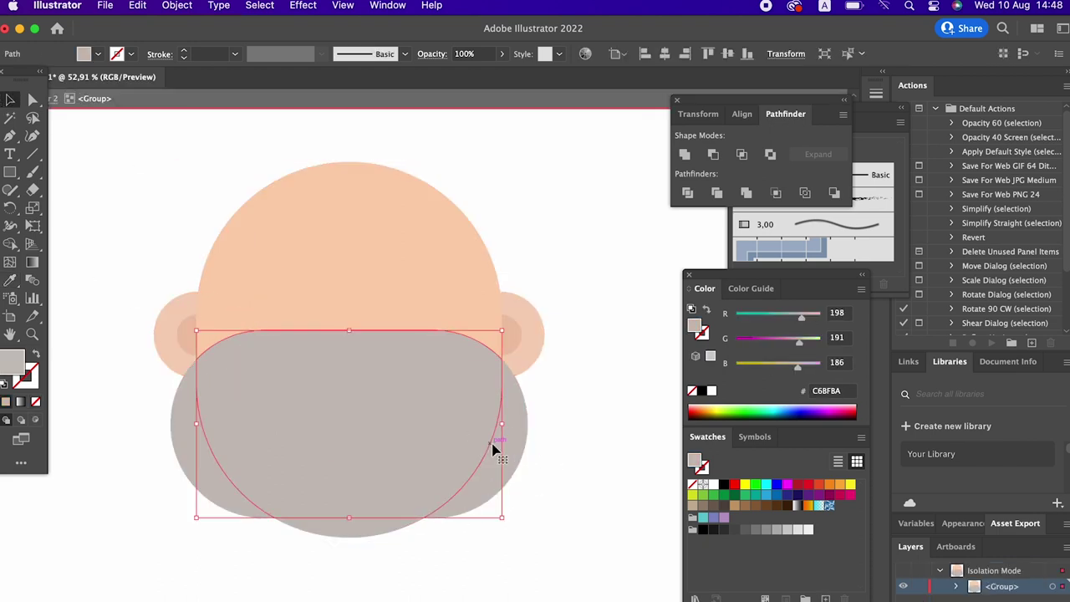
left_click(513, 450)
left_click_drag(361, 516, 389, 540)
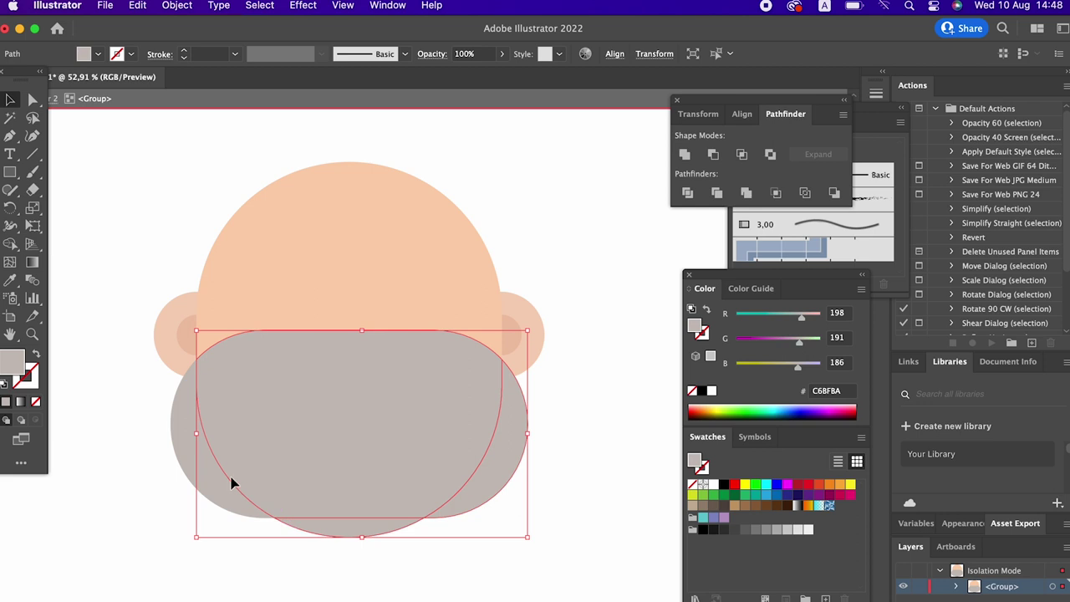
left_click(682, 155)
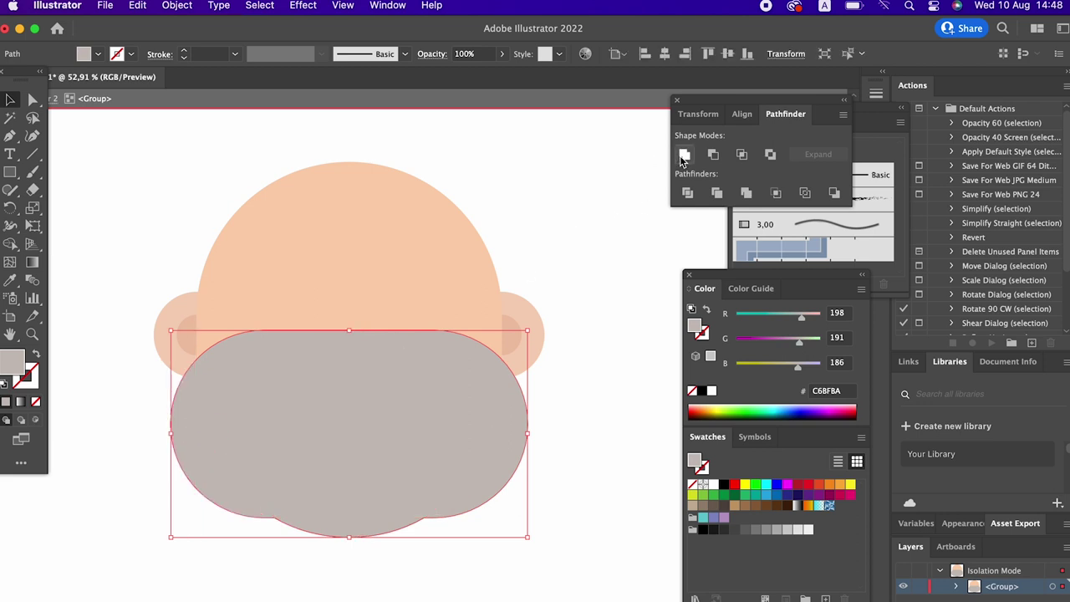
Step: Cut the merged beard and Paste in Front so it covers the mouth and moustache
left_click(137, 5)
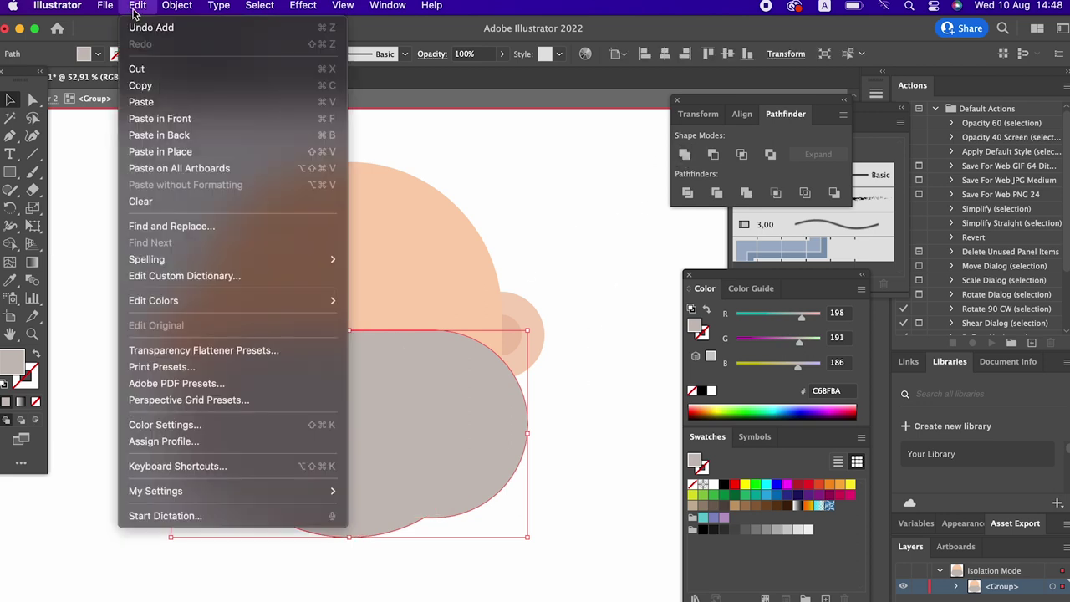
left_click(198, 72)
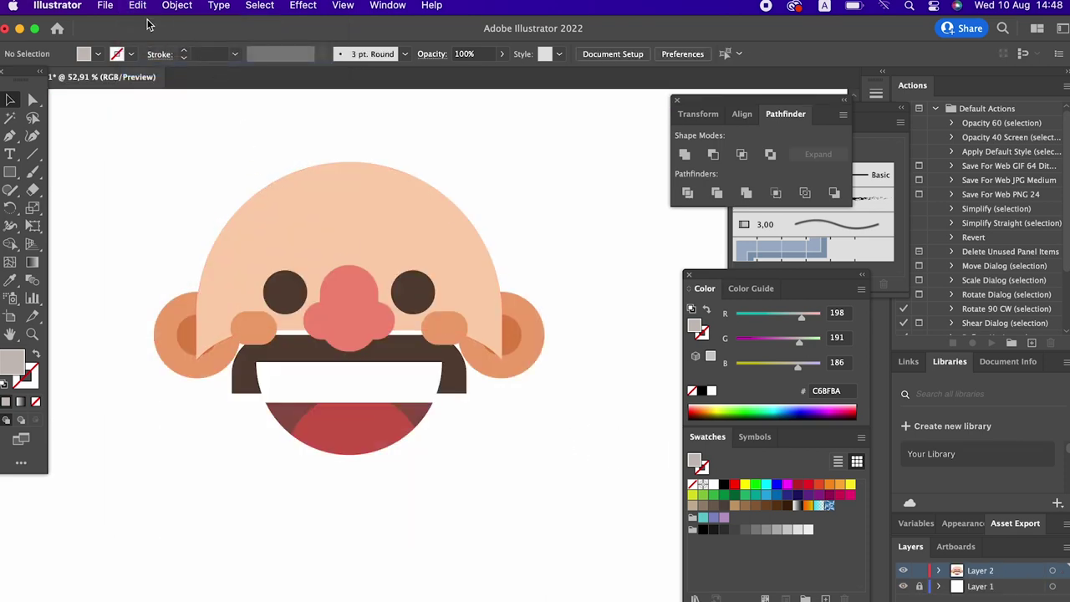
left_click(137, 5)
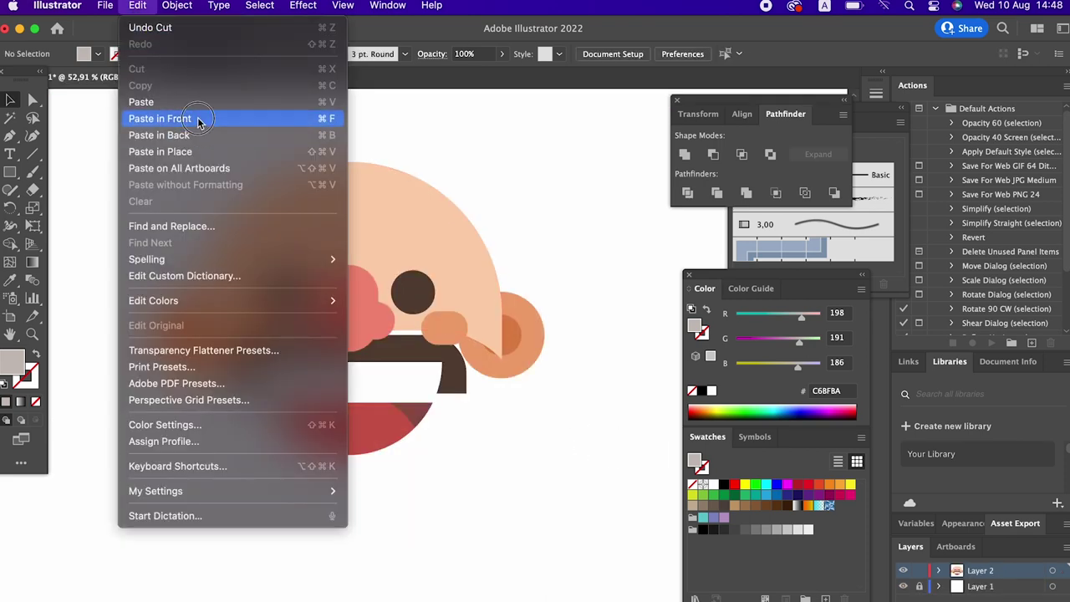
left_click(198, 120)
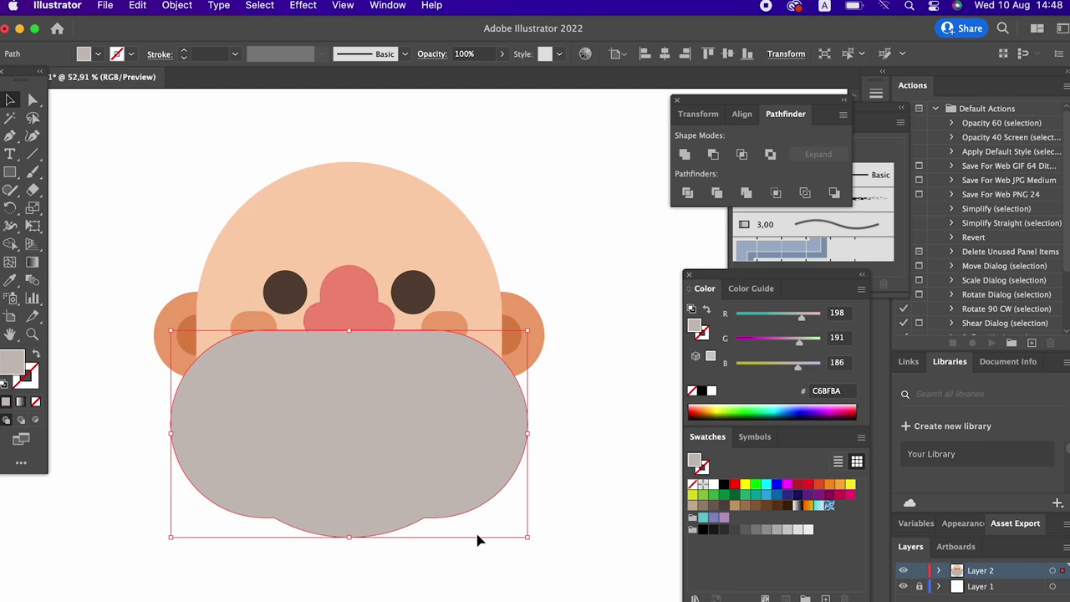
left_click(439, 568)
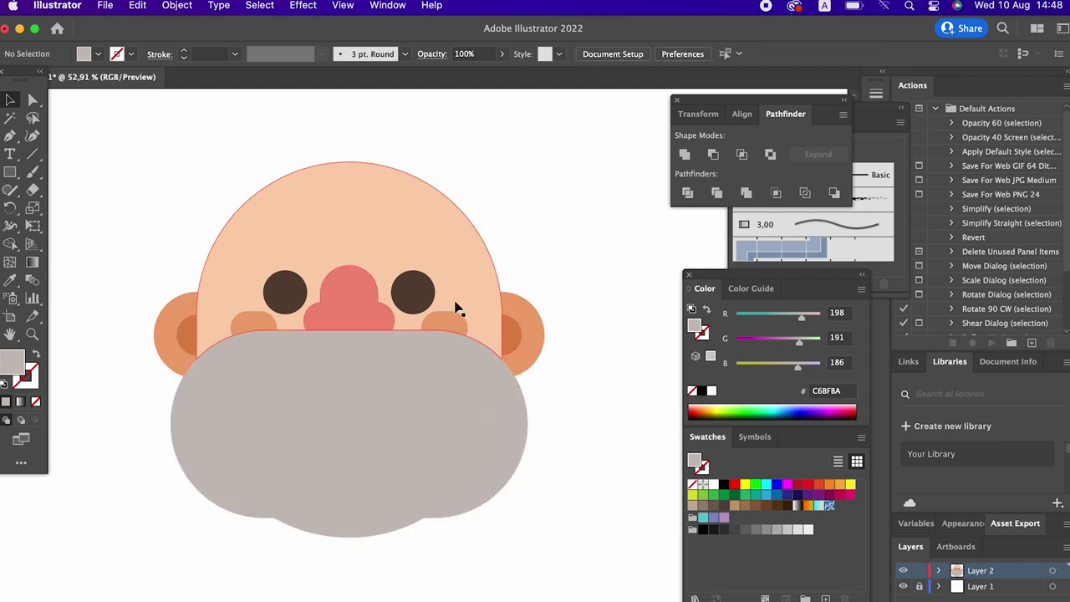
Step: Bring the mustache and mouth in front of the grey beard
left_click_drag(573, 459, 160, 213)
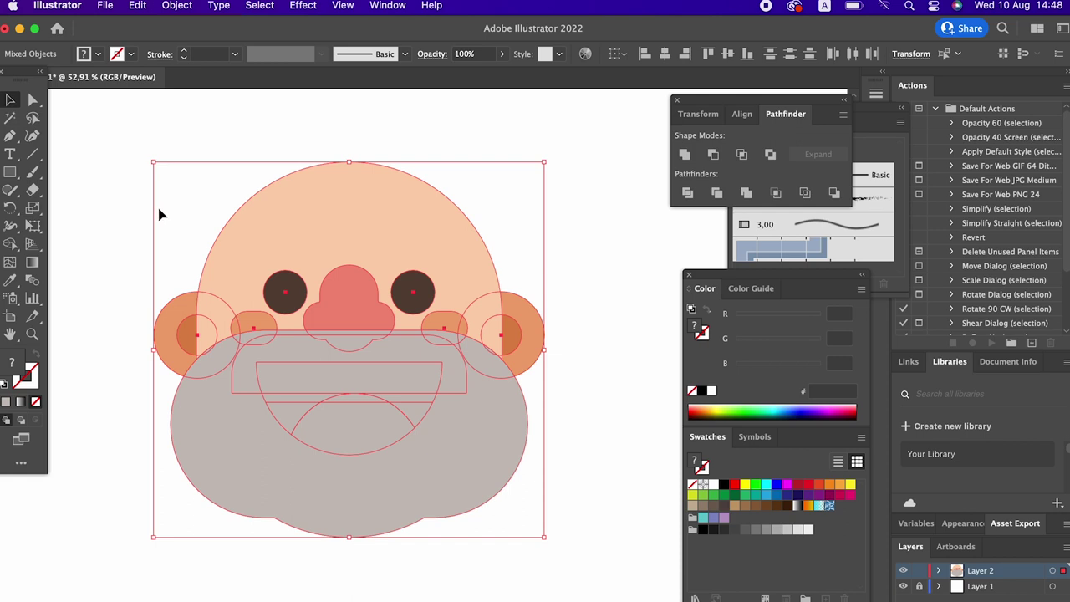
left_click(523, 433, "shift")
right_click(452, 275)
mouse_move(481, 459)
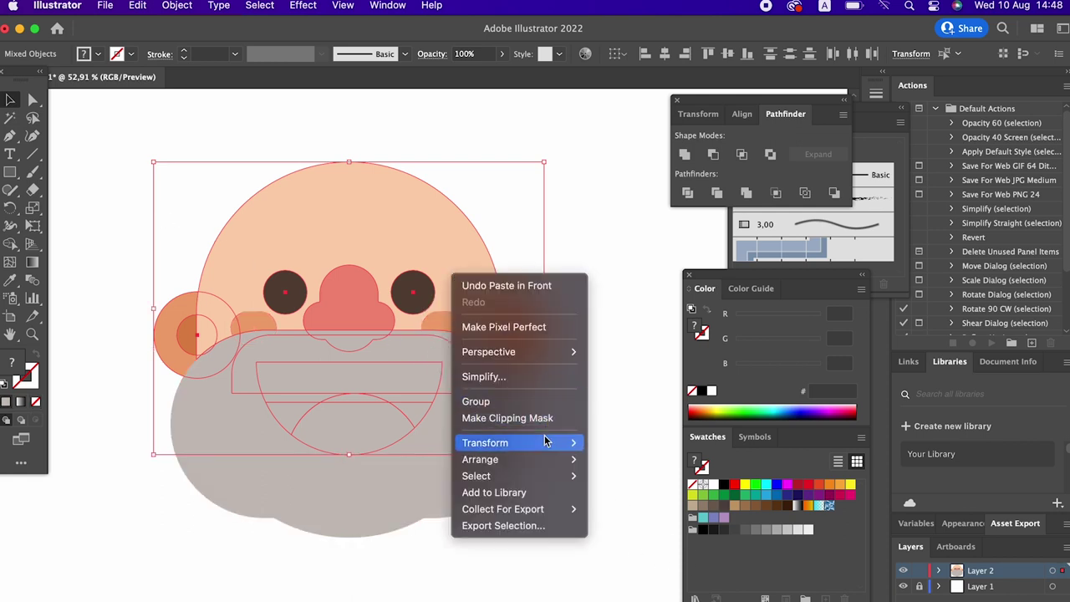
left_click(625, 459)
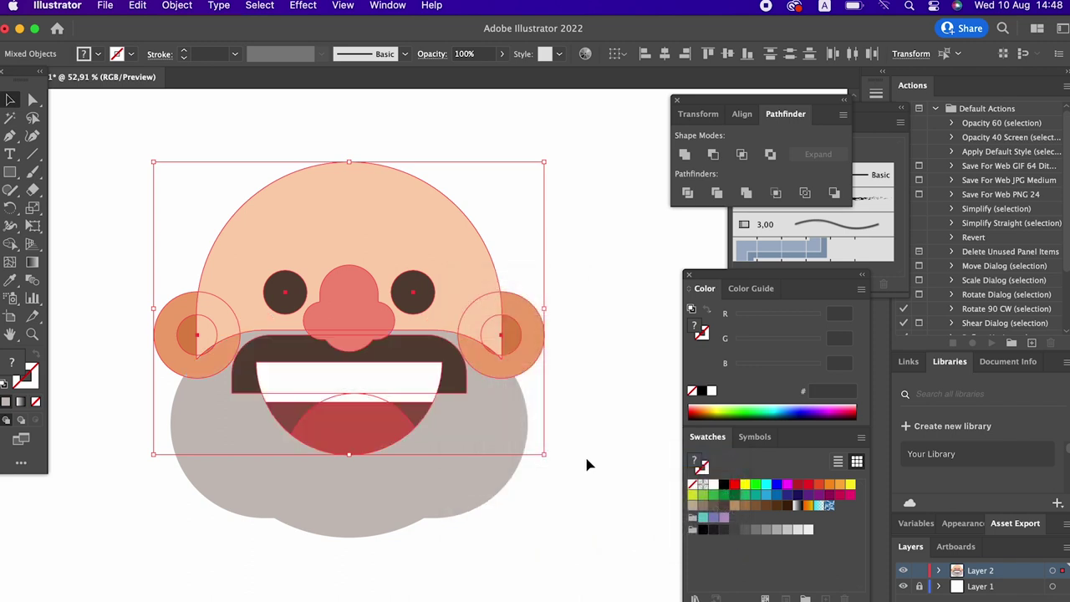
left_click(587, 461)
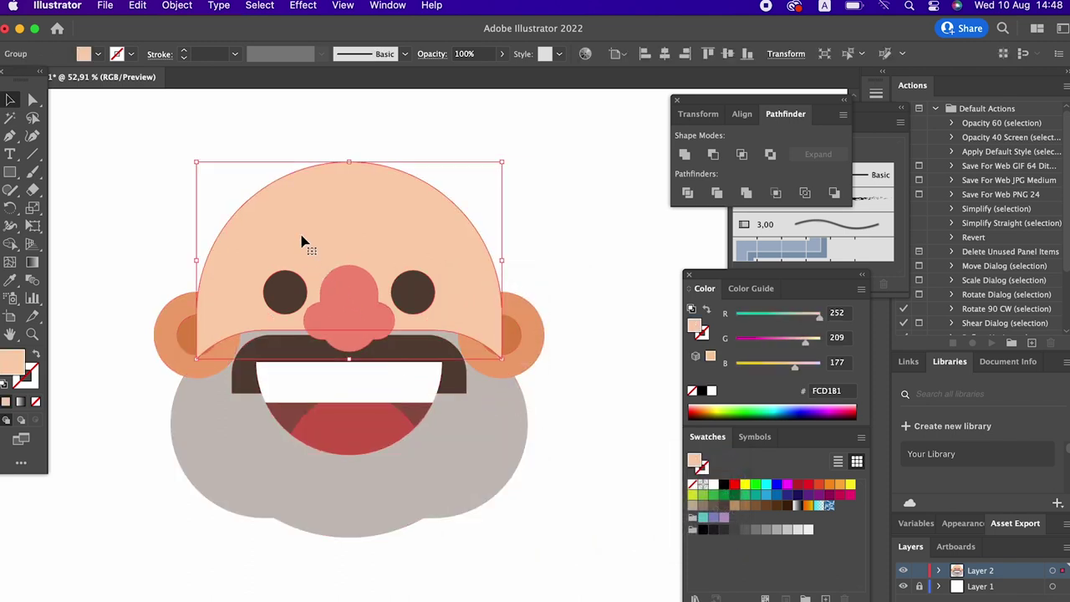
Step: Send the head to the back, then send both ears behind it
right_click(381, 240)
left_click(579, 490)
left_click(579, 494)
left_click(520, 334)
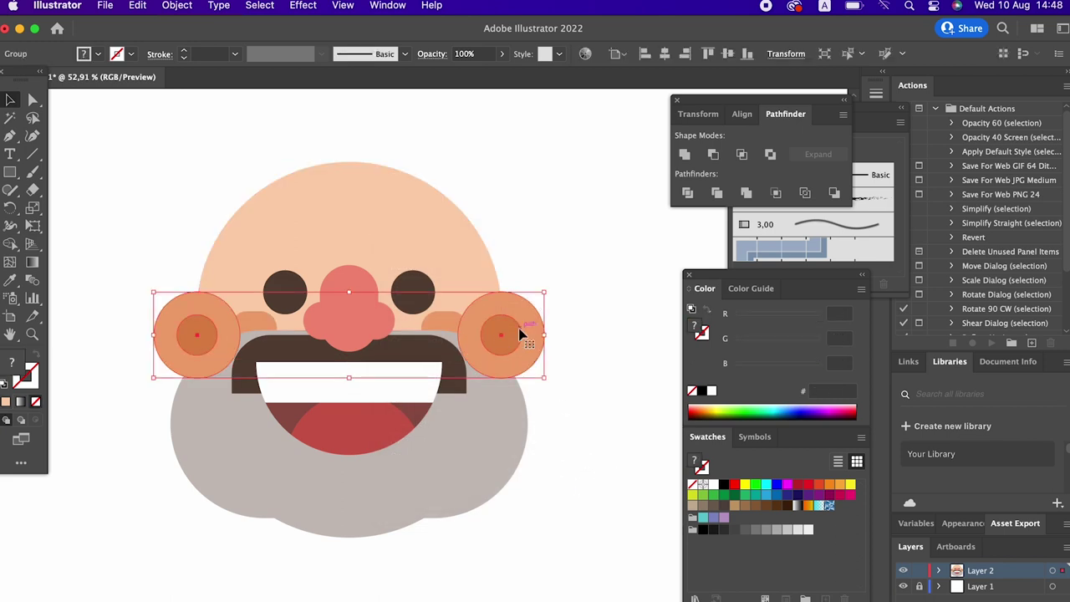
right_click(534, 323)
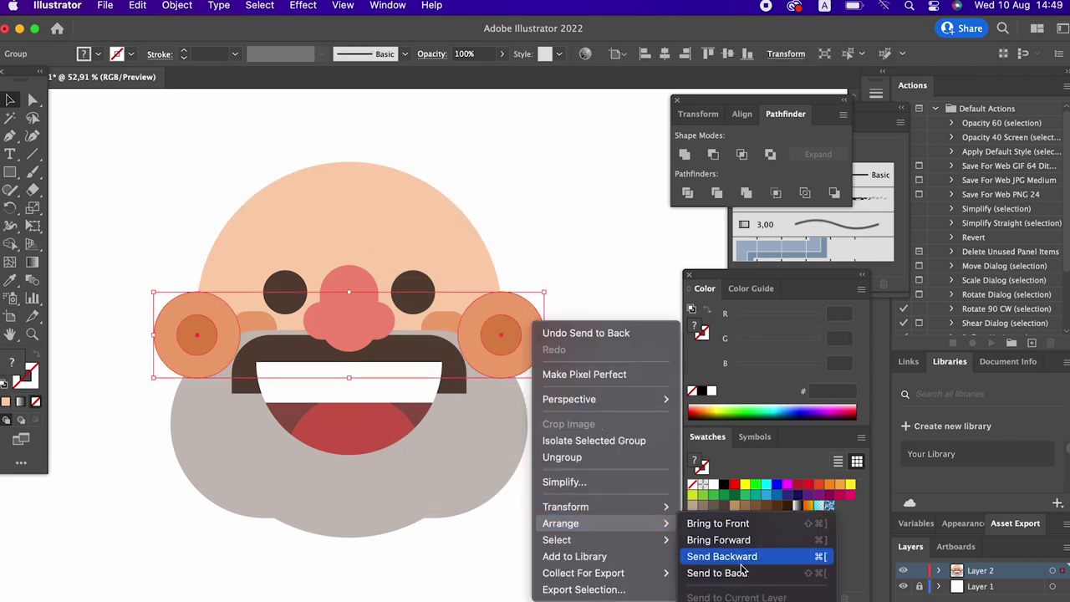
left_click(737, 571)
left_click(579, 524)
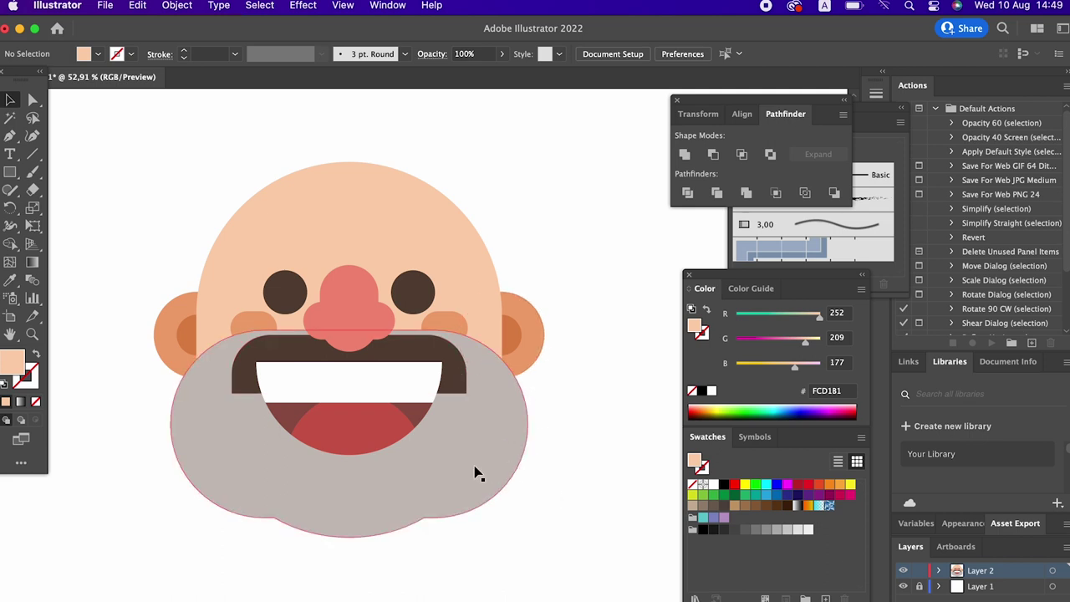
scroll(384, 472, "down", 2)
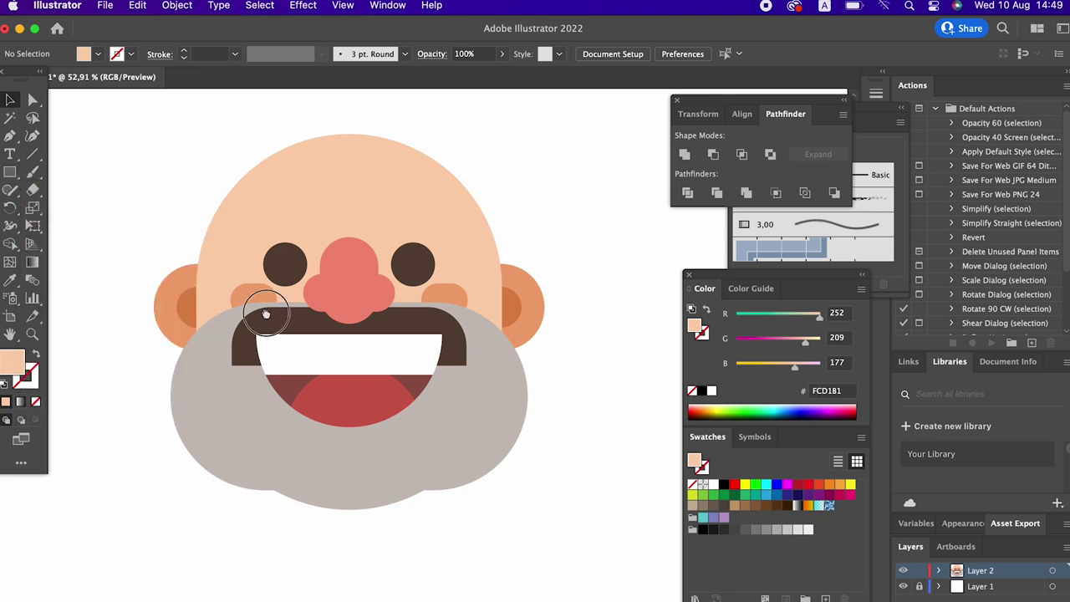
Step: Draw a wide rectangle across the upper head in the mustache brown, sent behind the head
left_click_drag(267, 313, 273, 344)
left_click(9, 174)
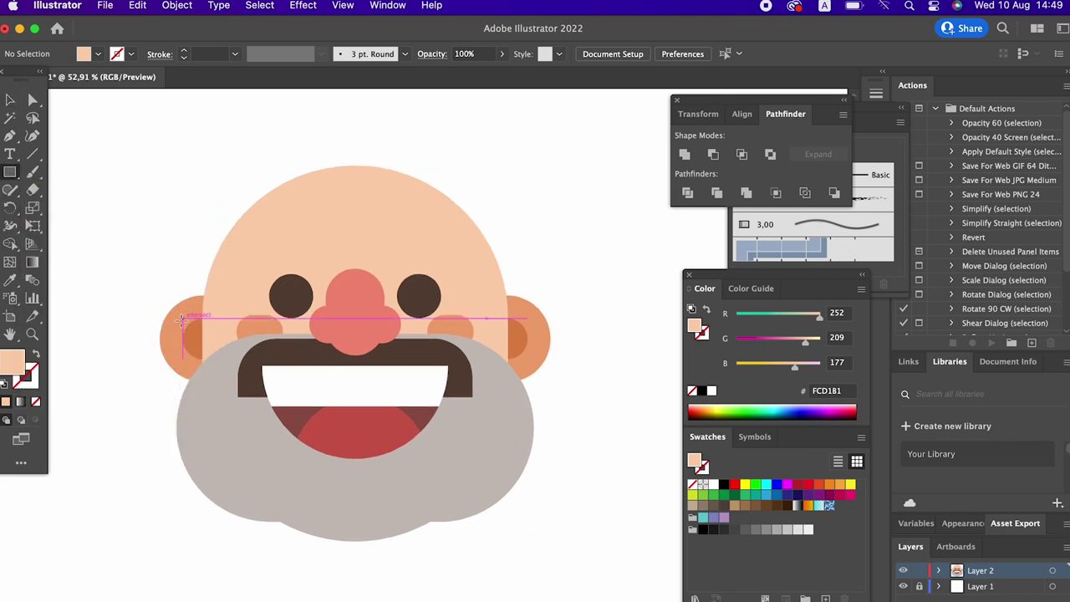
left_click_drag(182, 319, 527, 237)
left_click(10, 280)
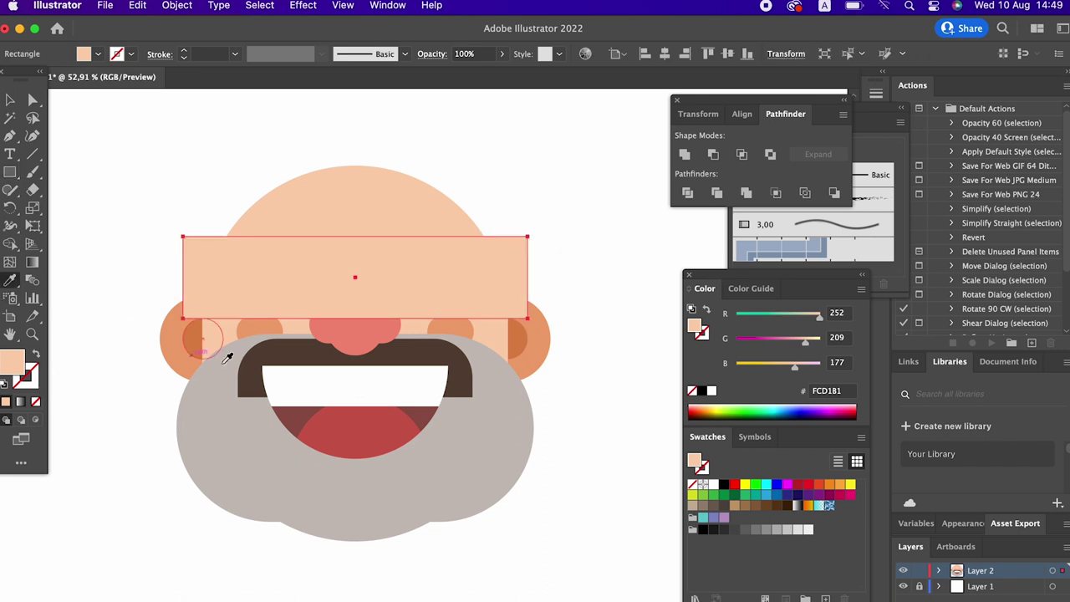
left_click(240, 357)
left_click(10, 99)
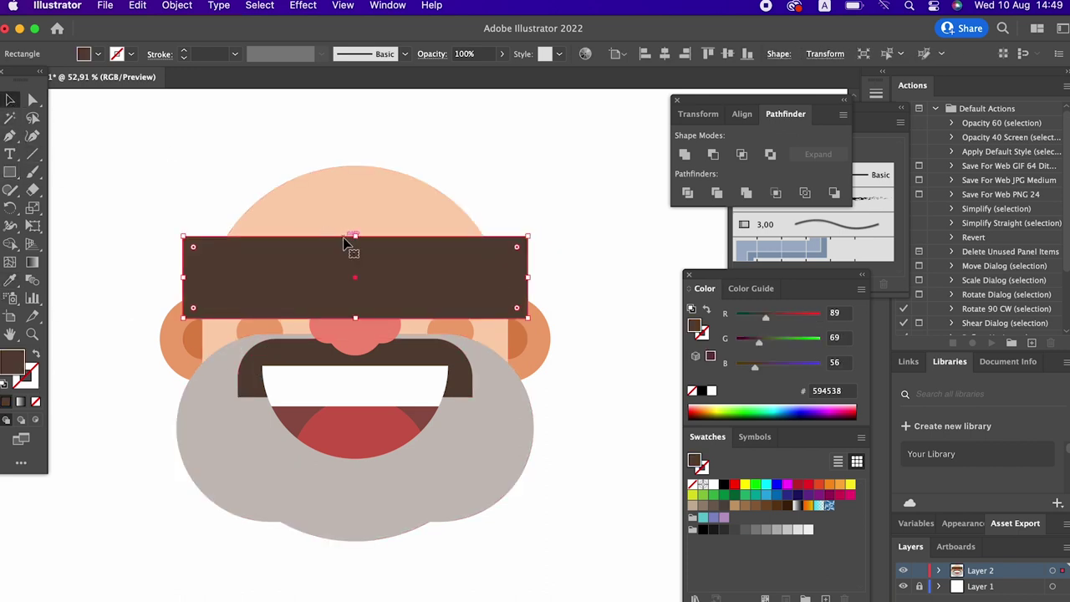
left_click_drag(355, 236, 356, 228)
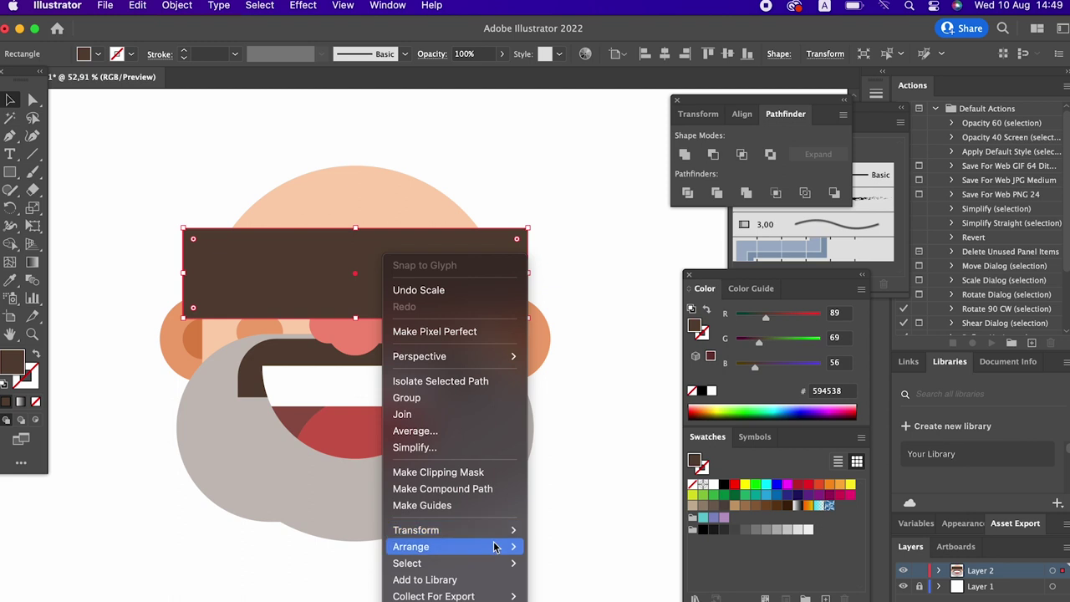
left_click(585, 595)
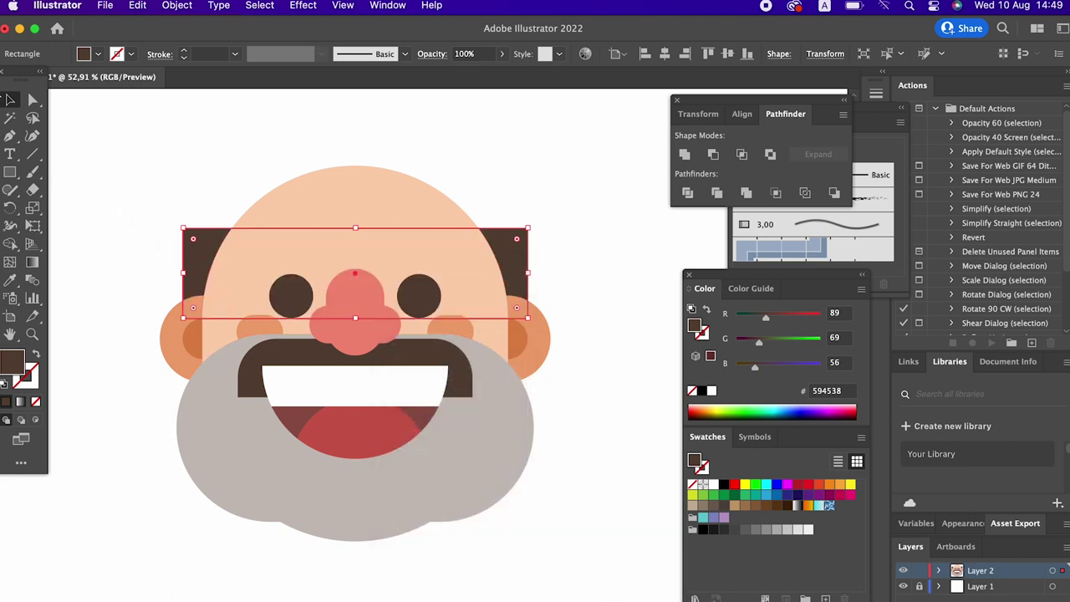
Step: Round the brown rectangle's top corners so side hair shows above both ears
left_click(30, 100)
left_click(183, 228)
mouse_move(575, 234)
left_mouse_down()
mouse_move(515, 212)
mouse_move(508, 301)
mouse_move(493, 299)
left_mouse_up()
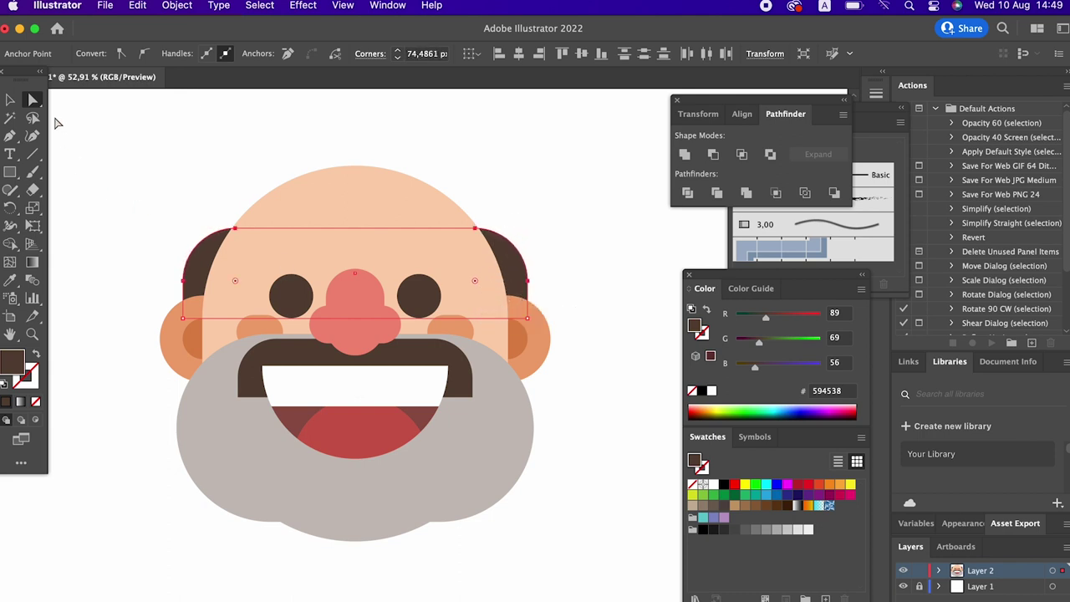
left_click(11, 101)
left_click(566, 179)
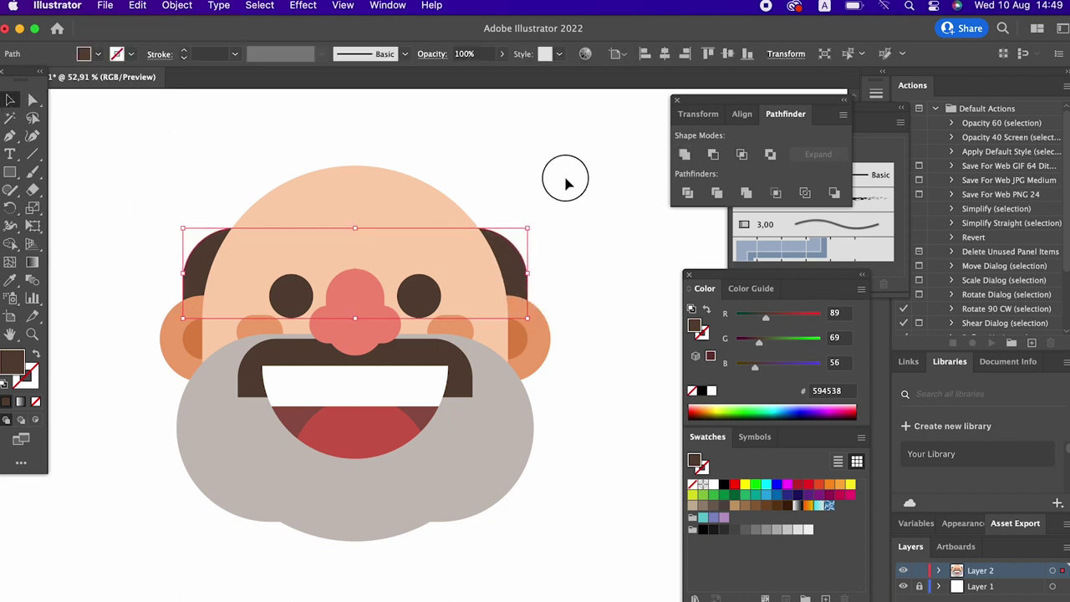
Step: Draw a brown bar above the head and centre all the artwork horizontally
left_click(10, 171)
left_click_drag(262, 141, 401, 183)
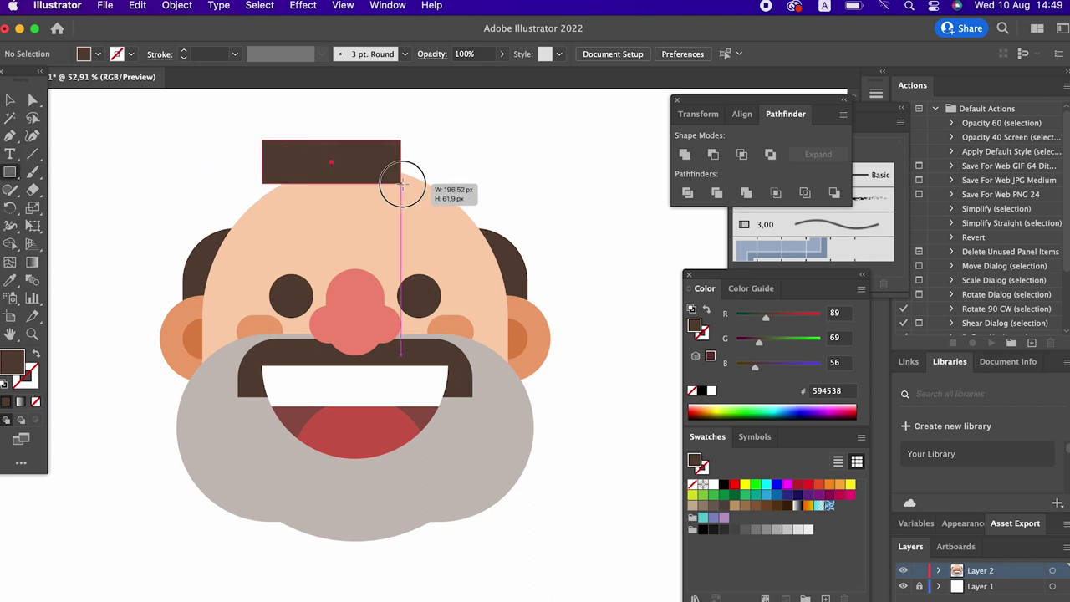
left_click(11, 101)
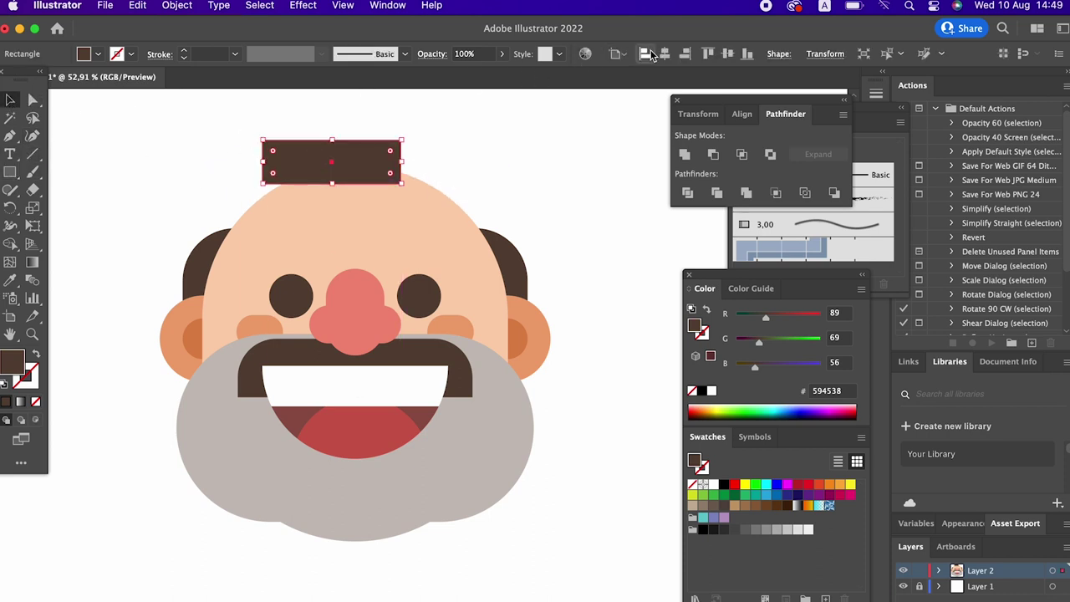
left_click(645, 53)
left_click(637, 173)
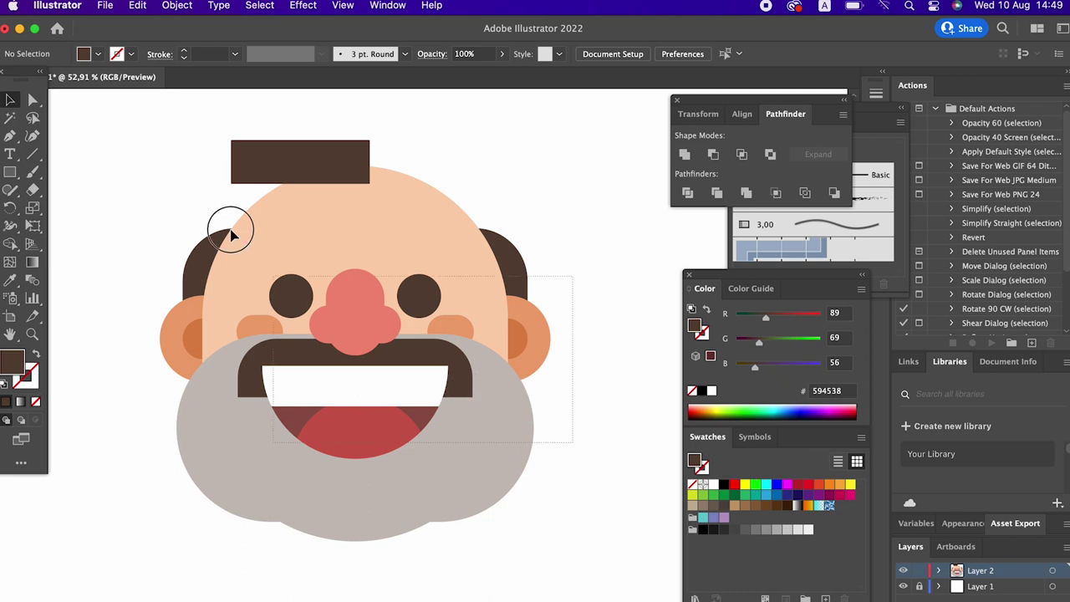
key("super+a")
left_click(664, 54)
left_click(615, 219)
Step: Fully round the bar's corners (about 30.95 px) into a pill-shaped hair tuft
left_click(350, 161)
left_click(33, 99)
mouse_move(291, 152)
left_mouse_down()
mouse_move(393, 179)
mouse_move(359, 180)
left_mouse_up()
left_click(524, 232)
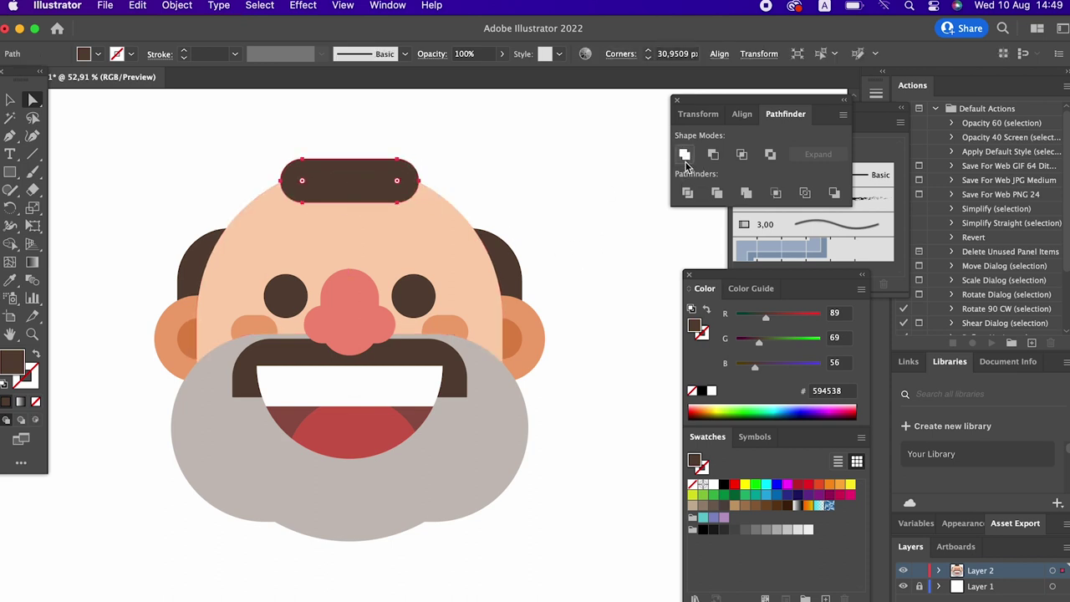
left_click(544, 201)
key("z")
left_click(504, 199)
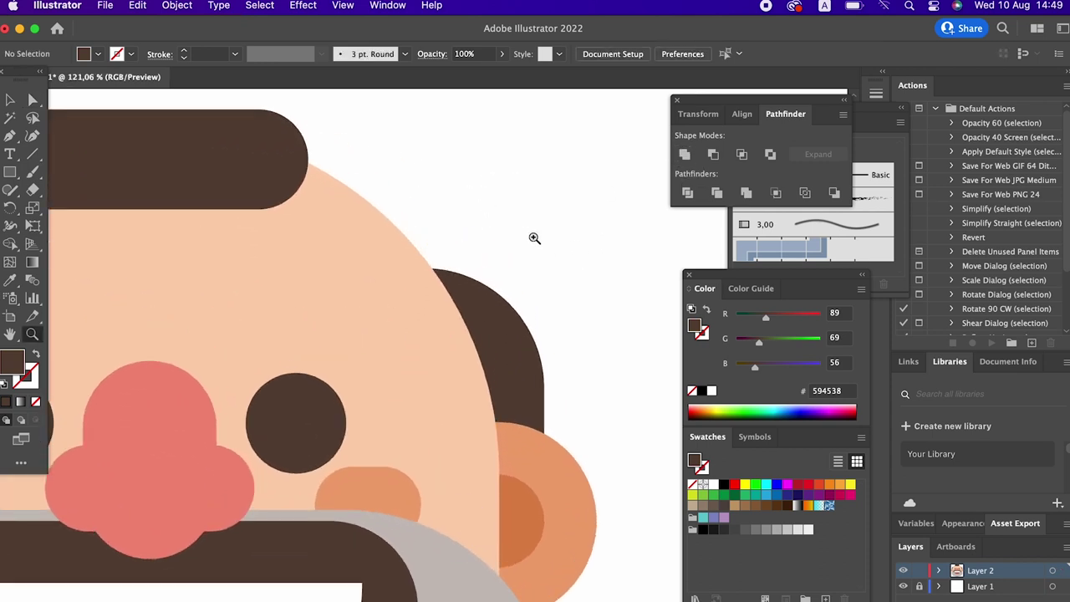
Step: Draw a rectangle below the beard filled with the ears' orange colour
left_click_drag(535, 240, 548, 282)
left_click(548, 282)
left_click(547, 283, "alt")
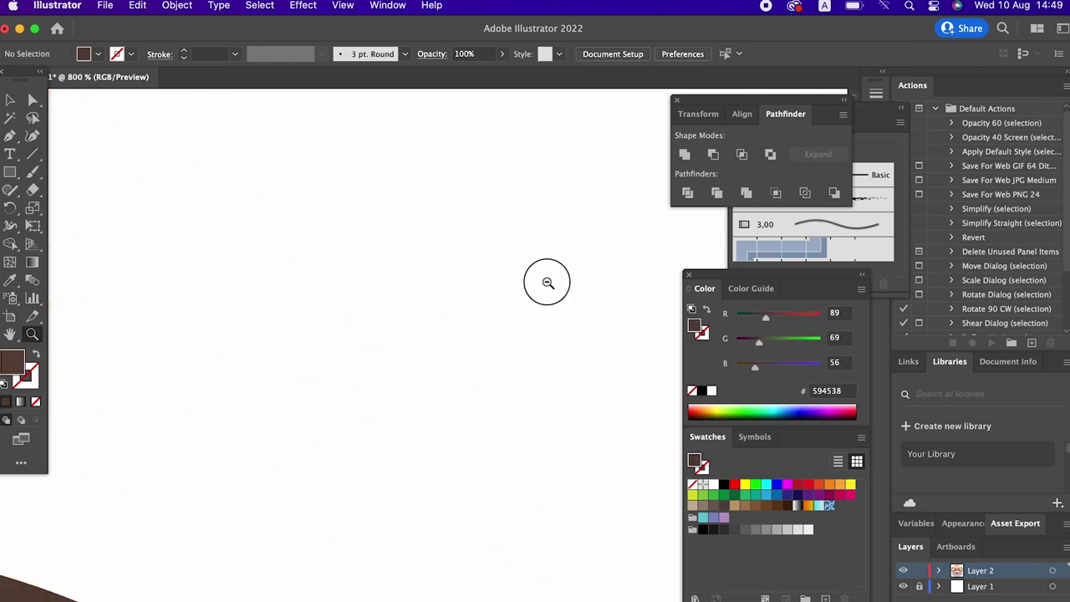
left_click(547, 285, "alt")
left_click(544, 304, "alt")
left_click(544, 304, "alt")
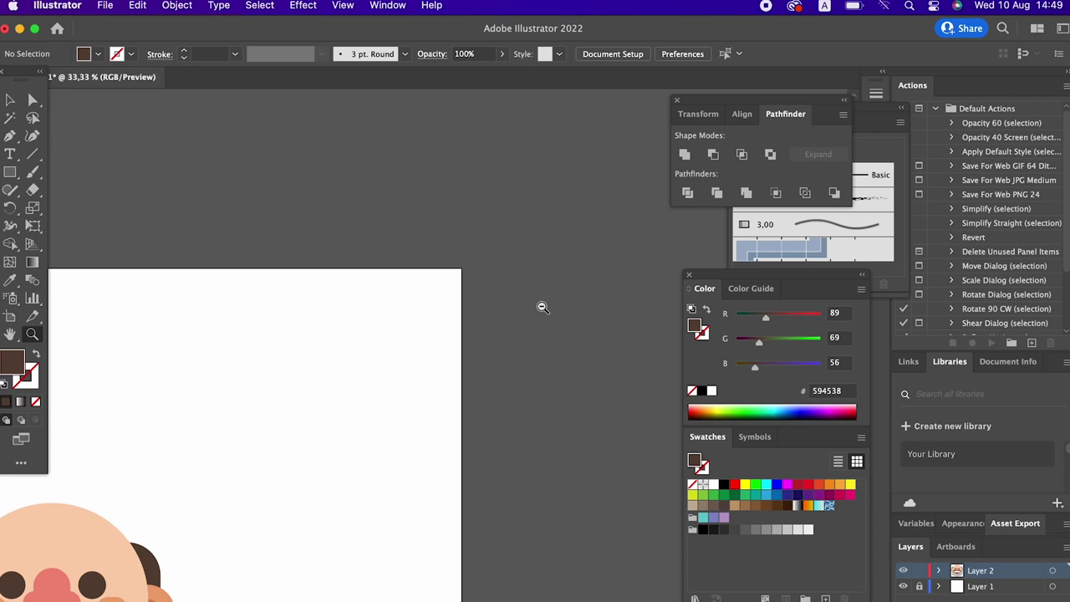
left_click_drag(294, 521, 601, 209)
scroll(502, 292, "down", 2)
scroll(502, 292, "left", 2)
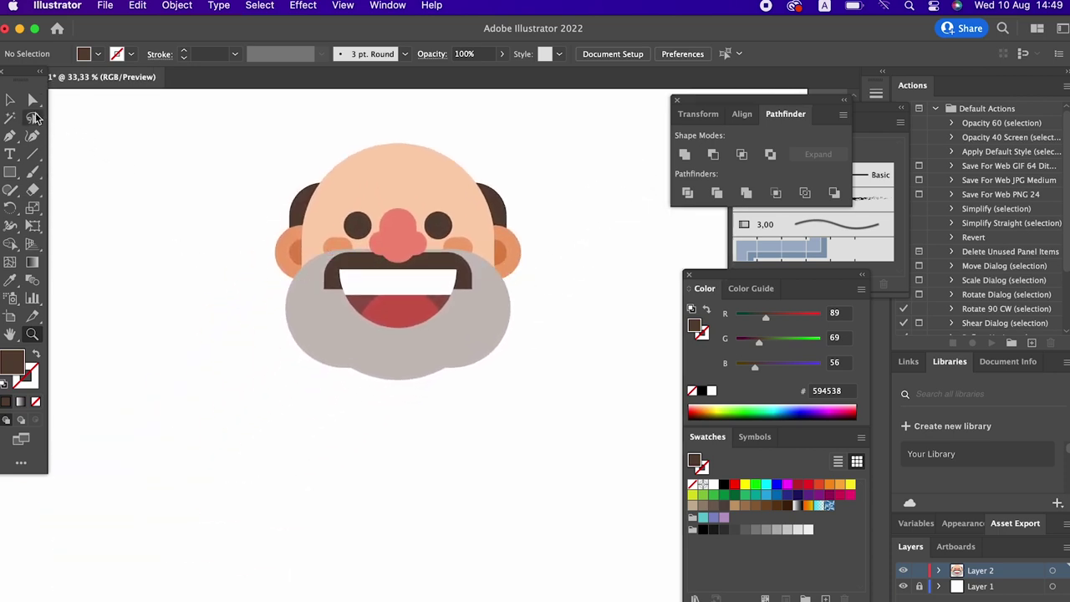
left_click(10, 101)
scroll(403, 448, "right", 2)
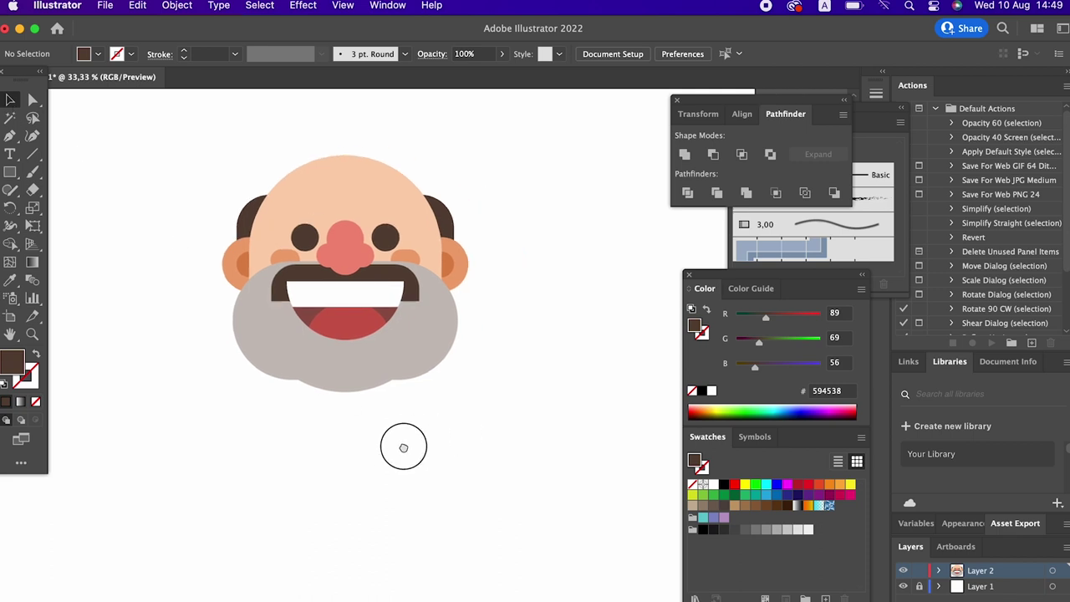
left_click(13, 177)
left_click_drag(309, 345, 415, 452)
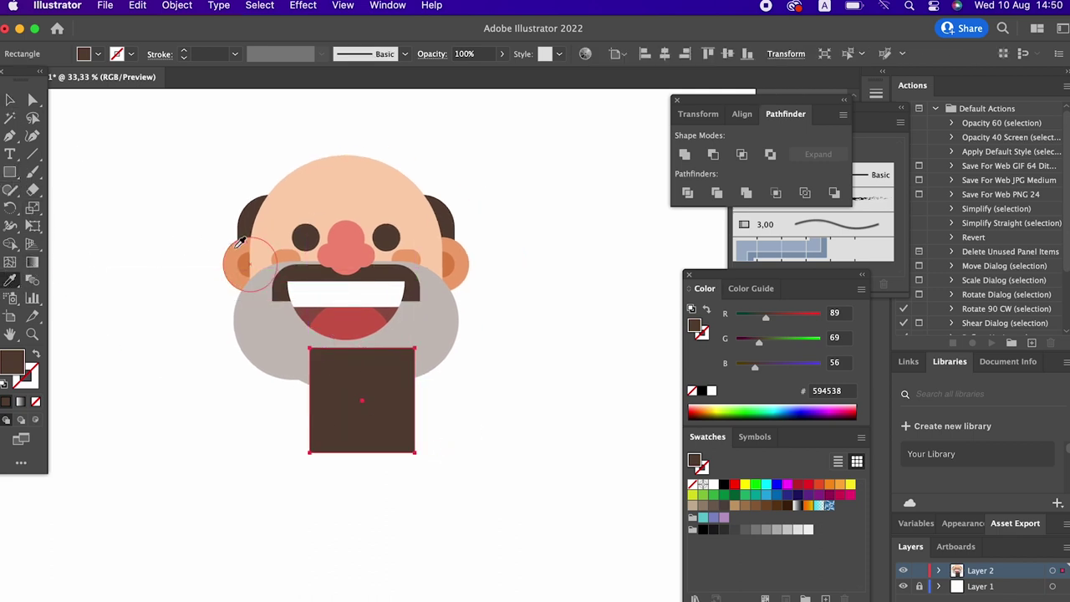
left_click(239, 244)
left_click(9, 98)
Step: Send the orange rectangle backward so it sits behind the beard
right_click(363, 398)
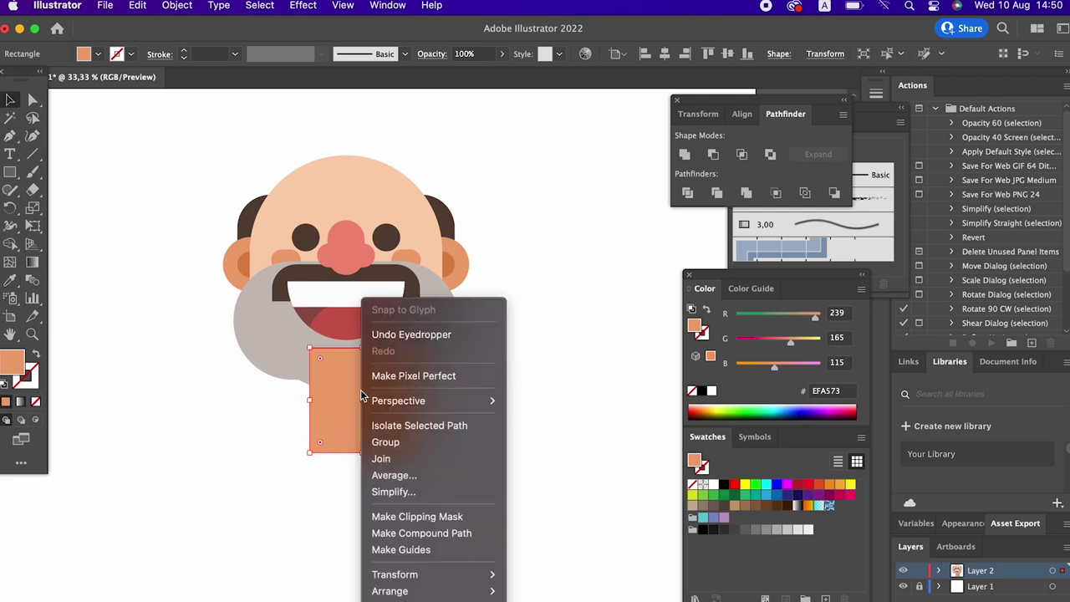
key("Escape")
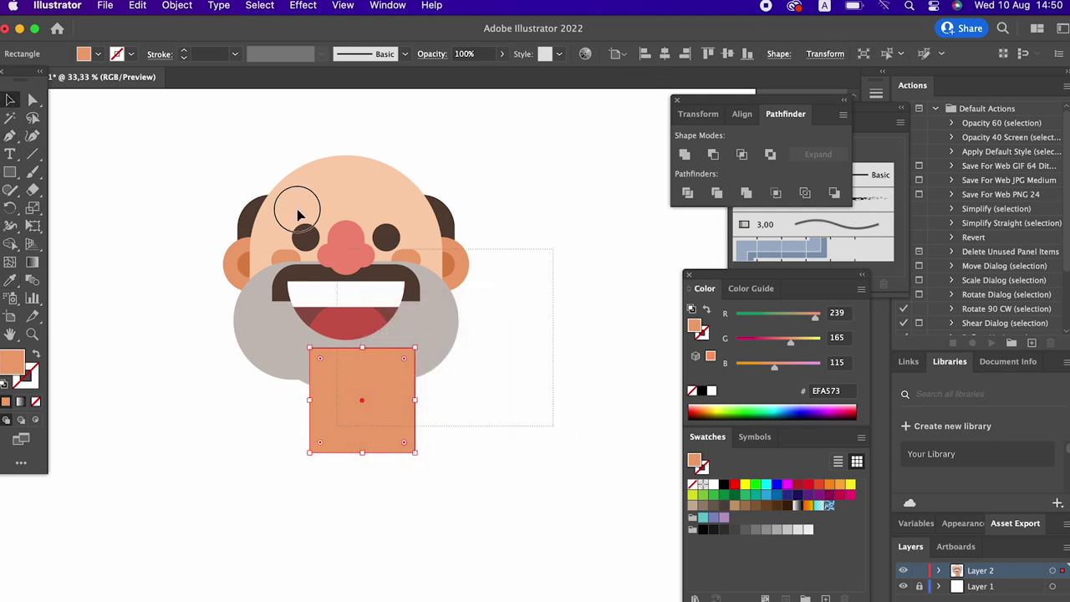
key("super+a")
left_click(487, 279)
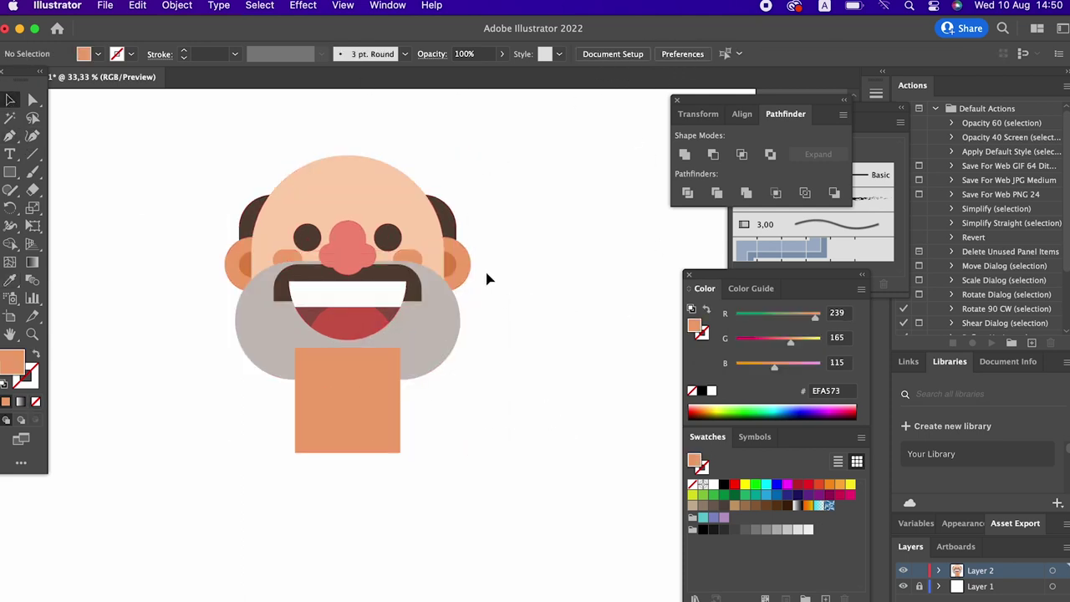
left_click(457, 226)
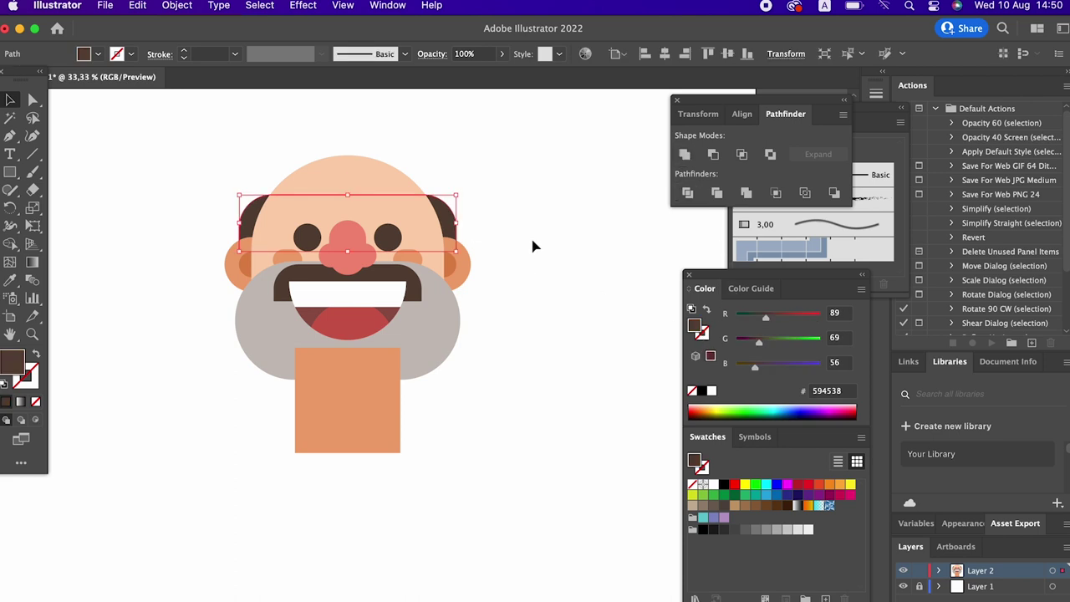
left_click(411, 257)
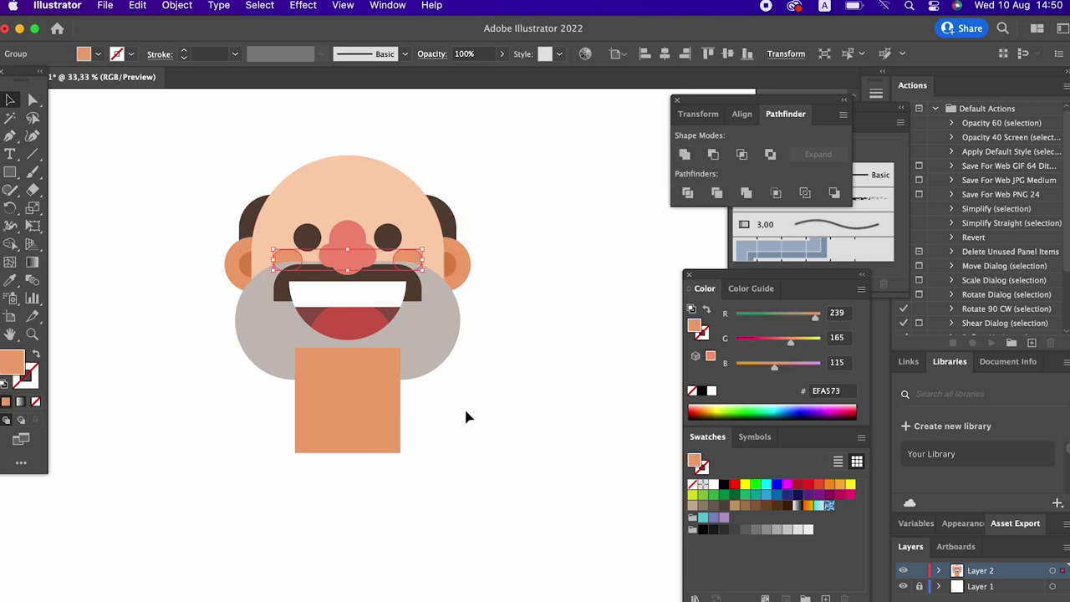
left_click(387, 410)
right_click(387, 410)
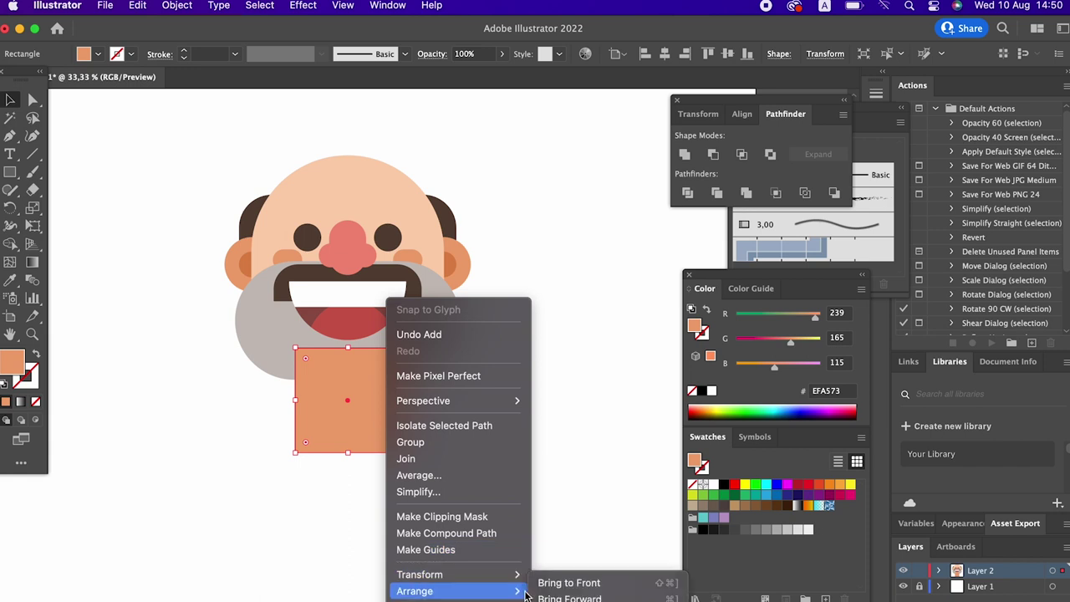
left_click(551, 595)
Step: Fully round the orange rectangle and stretch it upward into a tall neck
left_click_drag(306, 442, 346, 191)
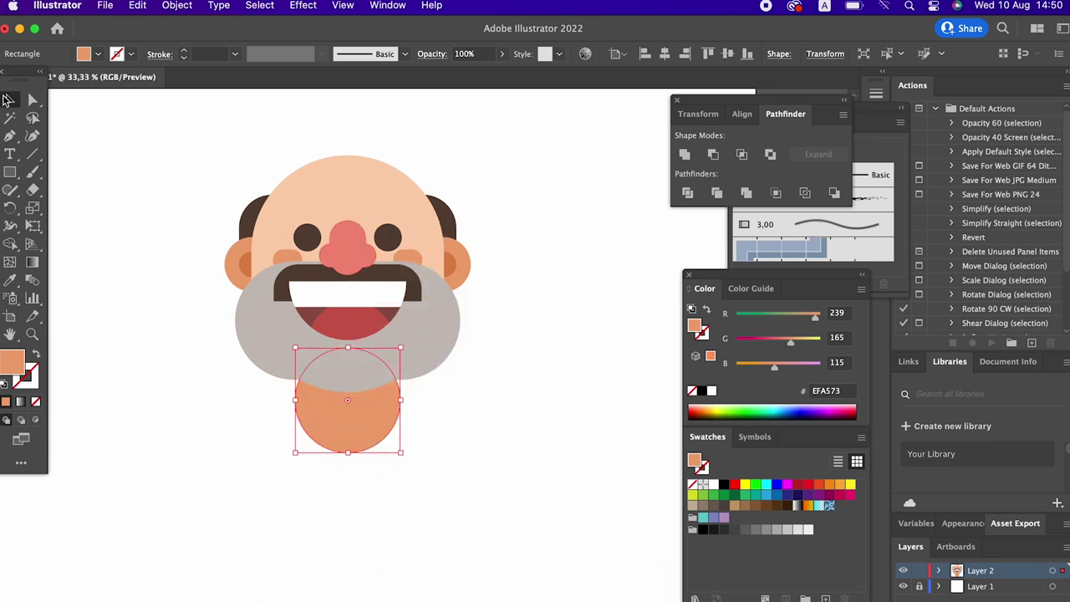
left_click_drag(347, 348, 348, 284)
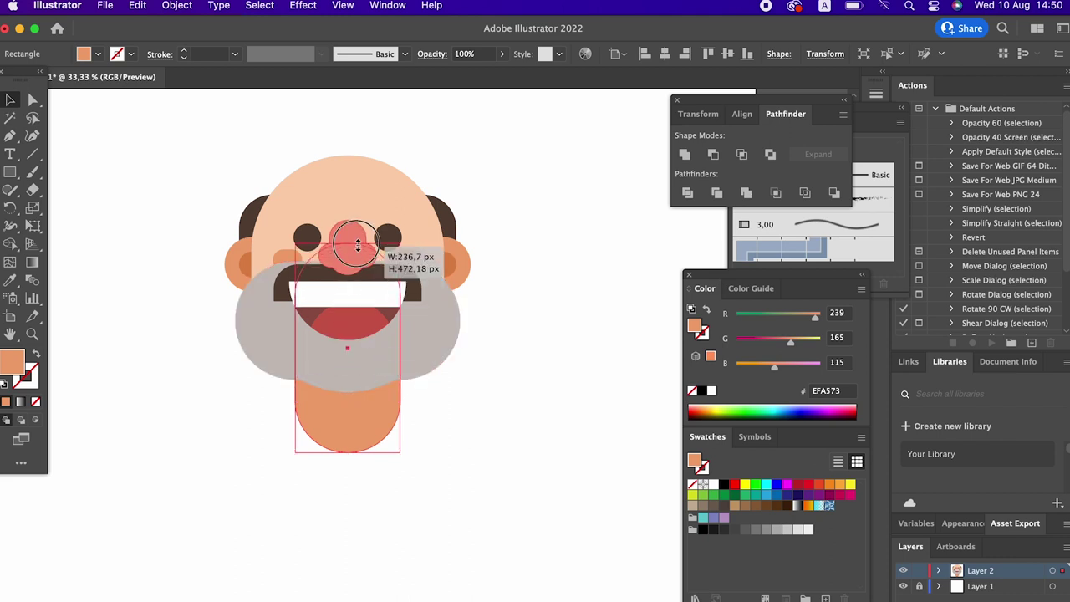
left_click(485, 475)
left_click_drag(485, 475, 473, 438)
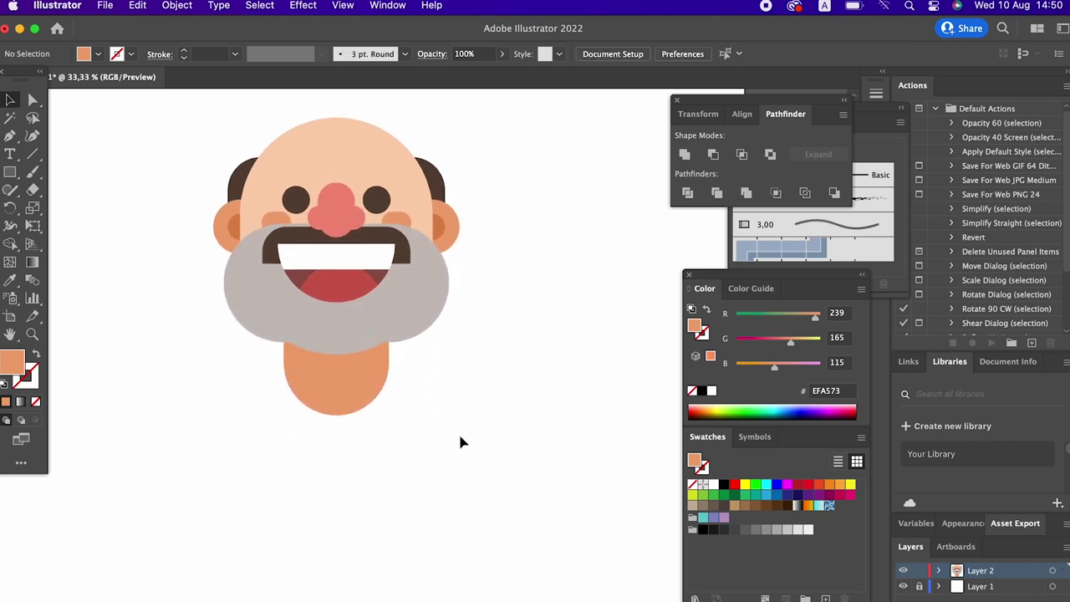
left_click(10, 172)
Step: Draw a large torso rectangle and centre all the shapes horizontally
left_click_drag(227, 362, 459, 546)
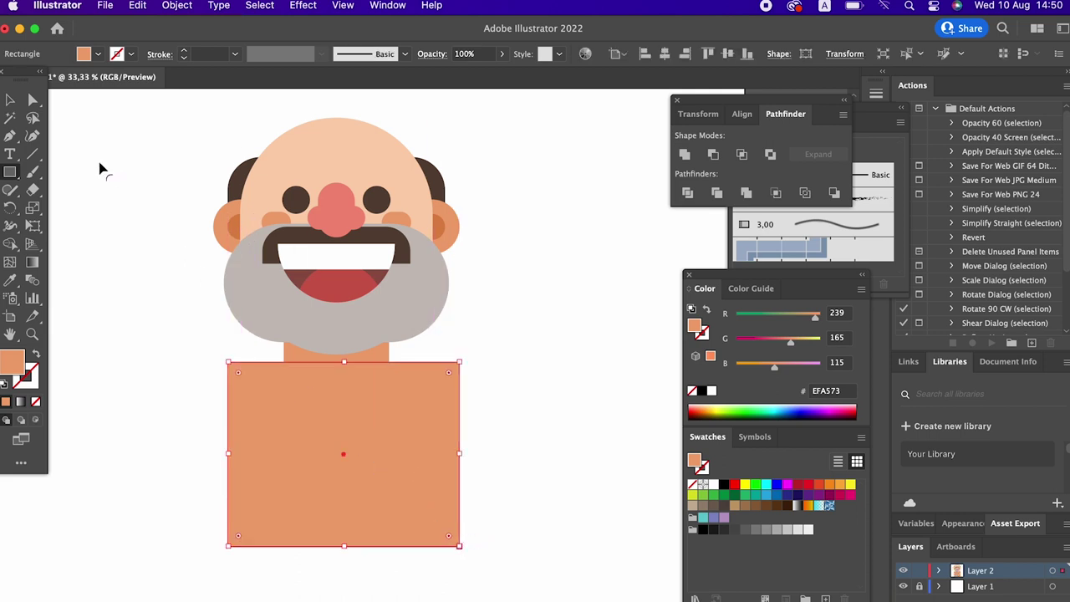
left_click(10, 100)
left_click_drag(491, 415, 264, 93)
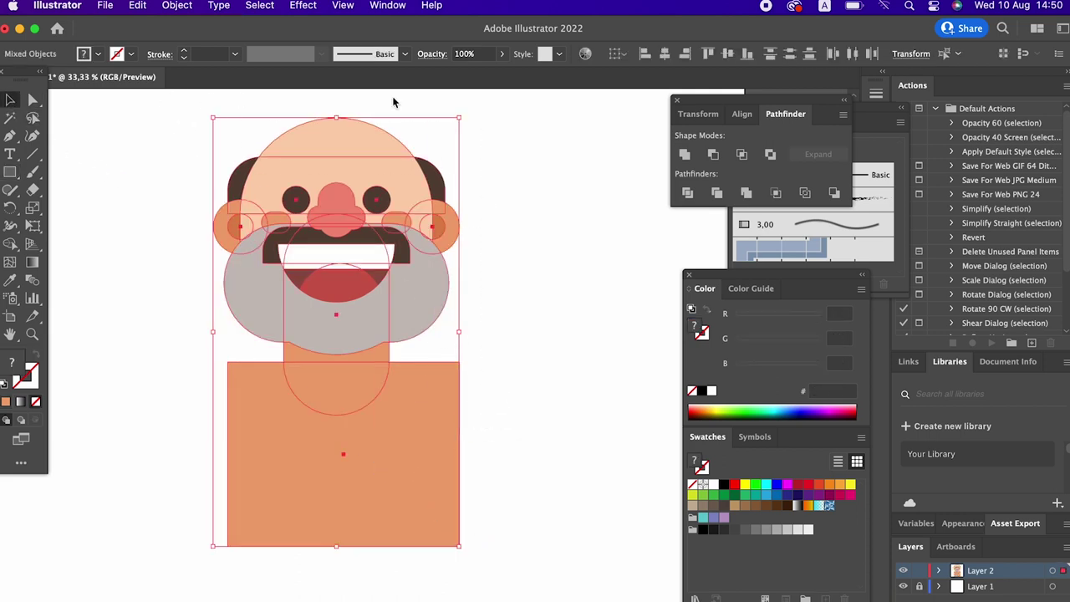
left_click(666, 53)
left_click(572, 307)
left_click_drag(431, 433, 425, 424)
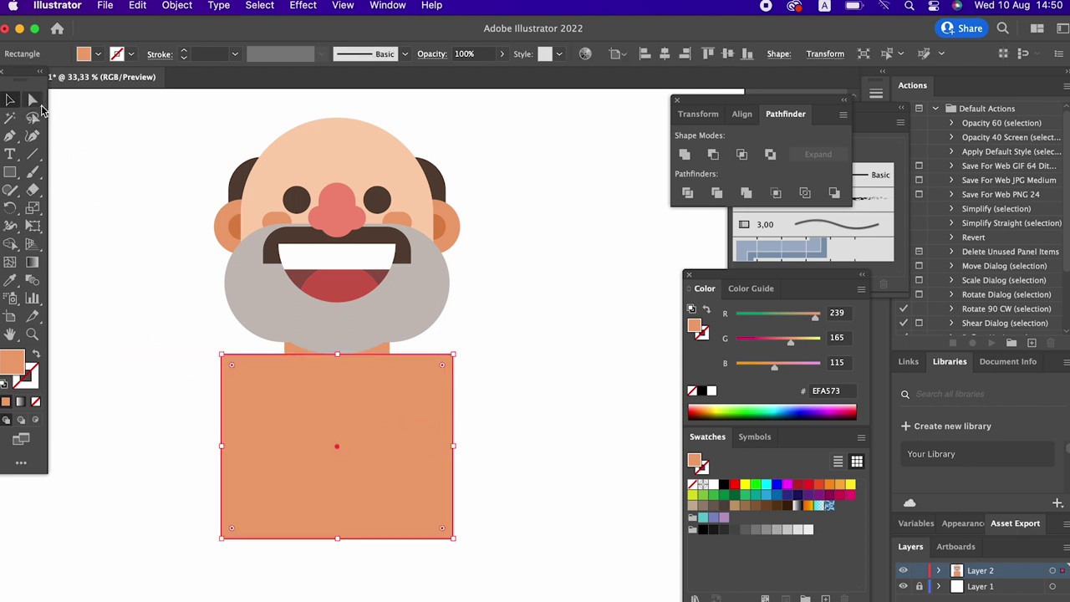
Step: Round the torso's top corners into shoulders and move it up slightly
left_click(33, 100)
left_click_drag(186, 339, 250, 384)
left_click_drag(448, 351, 424, 510)
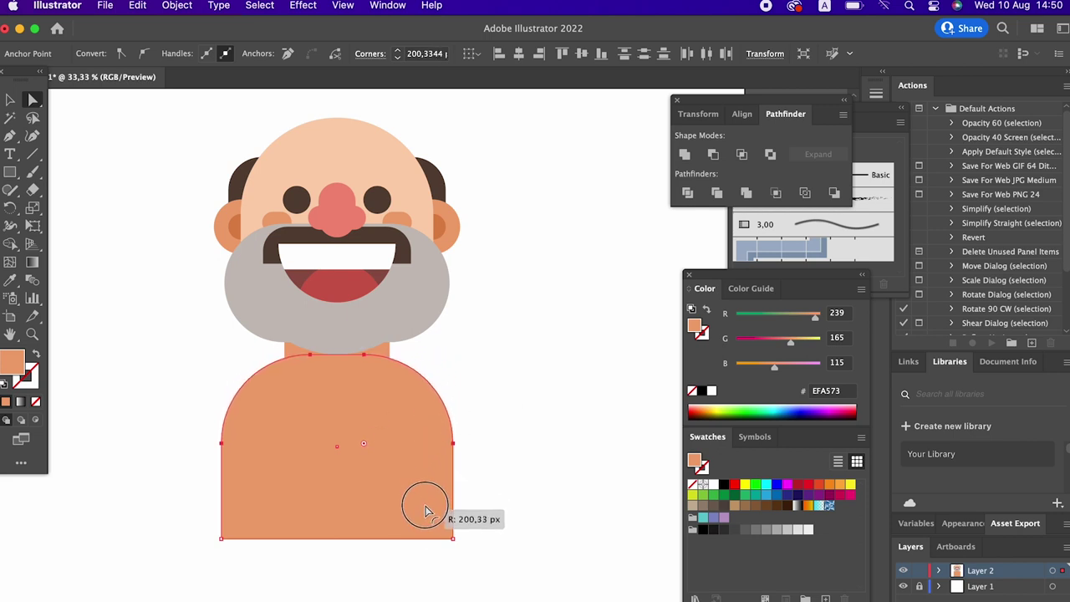
left_click_drag(424, 510, 399, 589)
key("v")
left_click_drag(401, 460, 401, 444)
Step: Send the torso behind the neck and beard, colour it the head's peach FCD181, and raise it
right_click(390, 434)
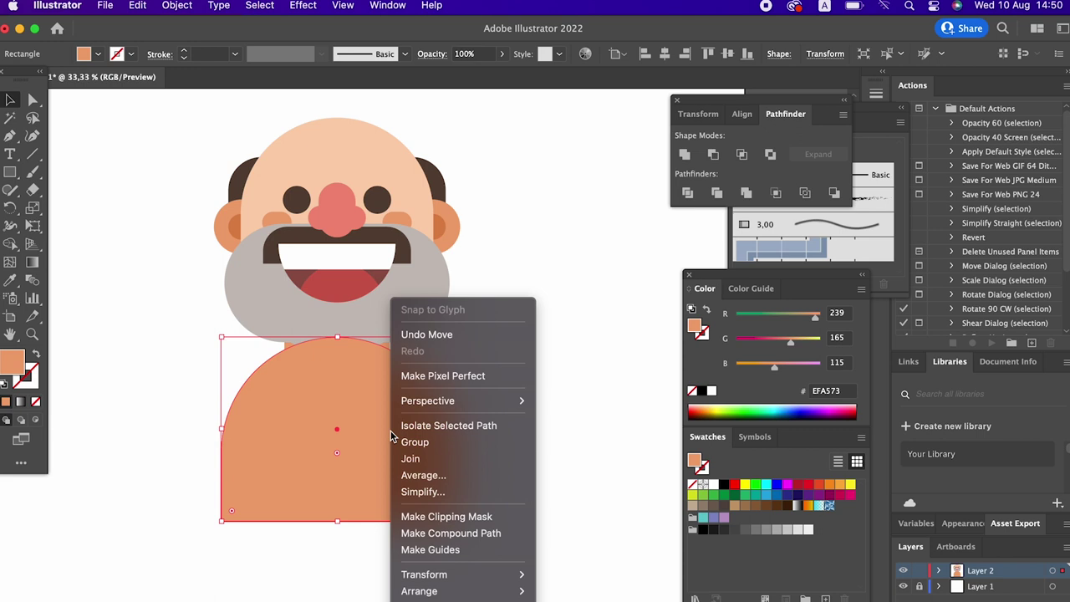
mouse_move(419, 590)
left_click(577, 601)
key("i")
left_click(283, 169)
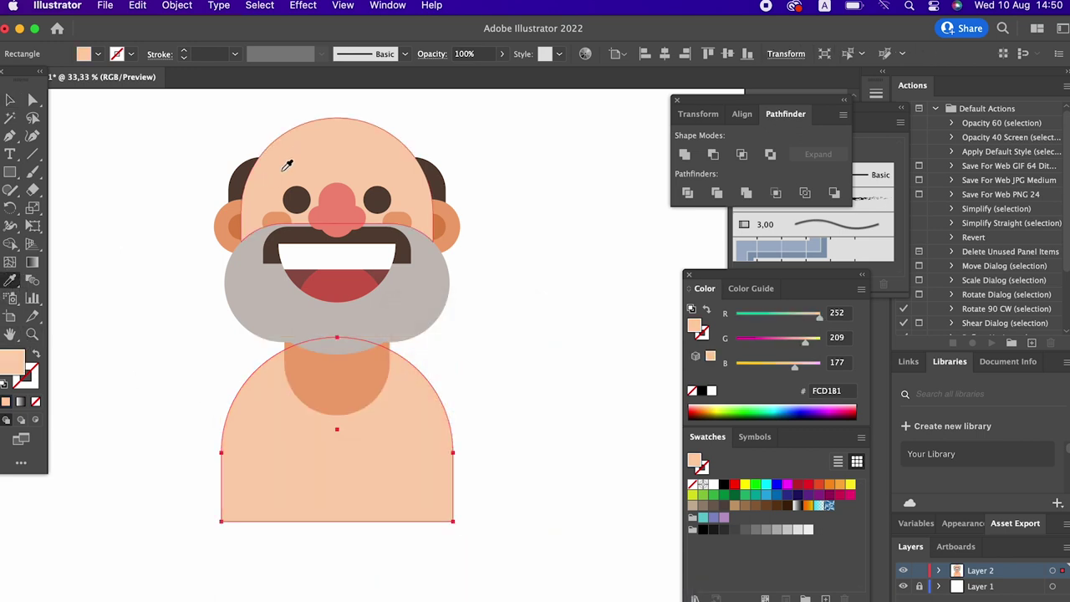
left_click(10, 99)
left_click(482, 395)
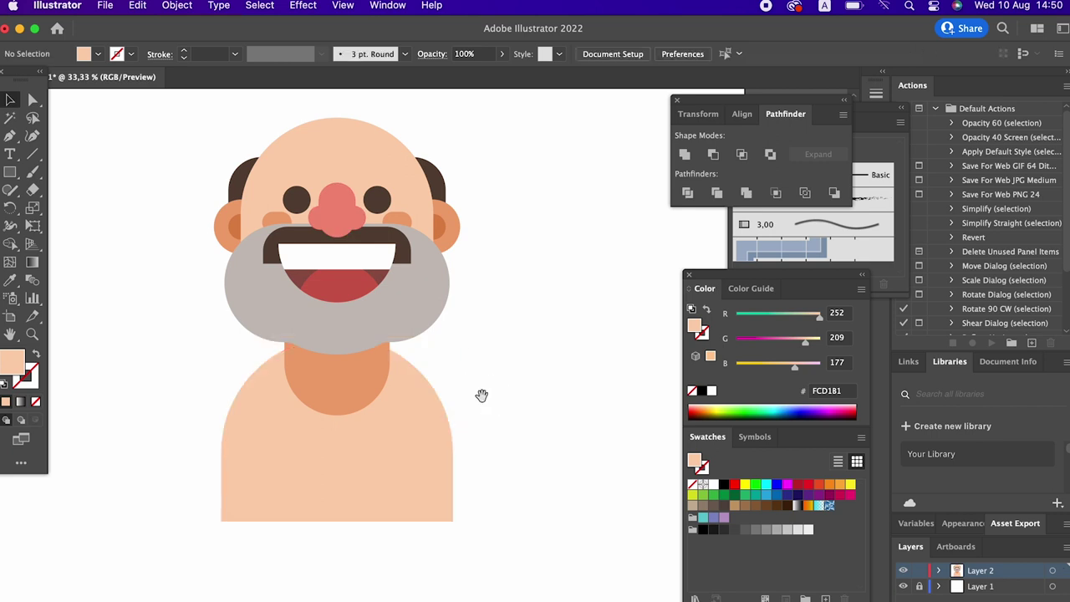
left_click_drag(482, 394, 481, 412)
left_click_drag(384, 484, 384, 461)
left_click(10, 173)
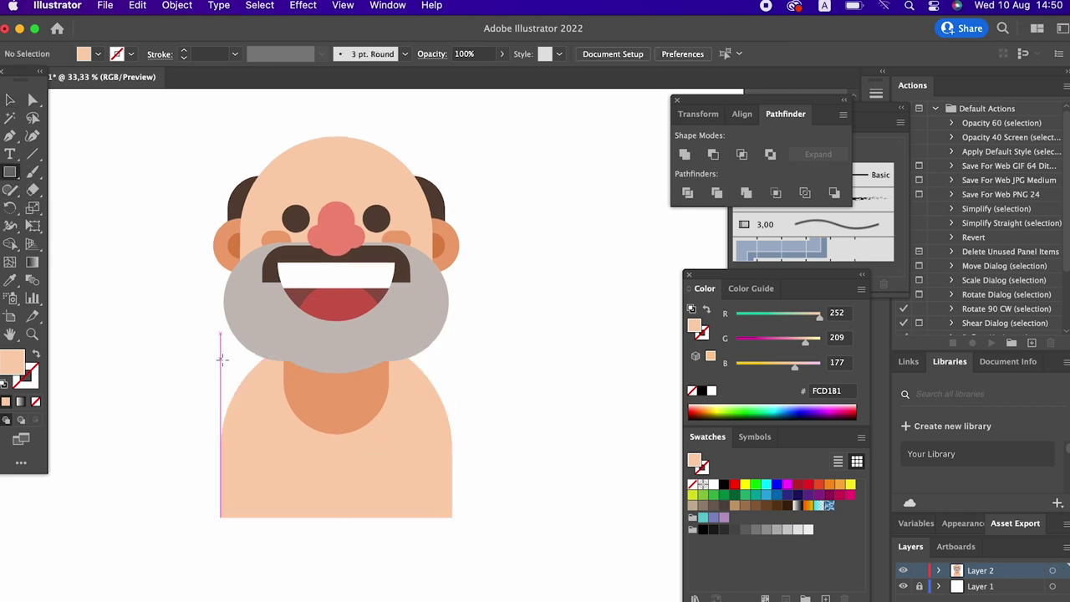
Step: Draw a narrow light grey F2F2F2 strap on the left shoulder, extended up under the beard
left_click_drag(245, 362, 284, 517)
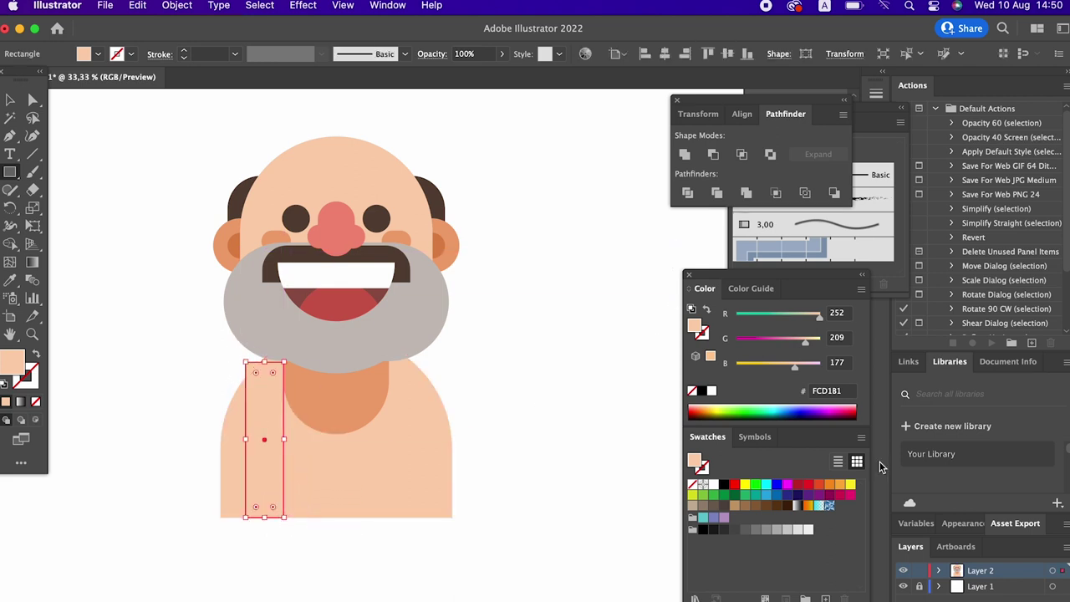
left_click(803, 529)
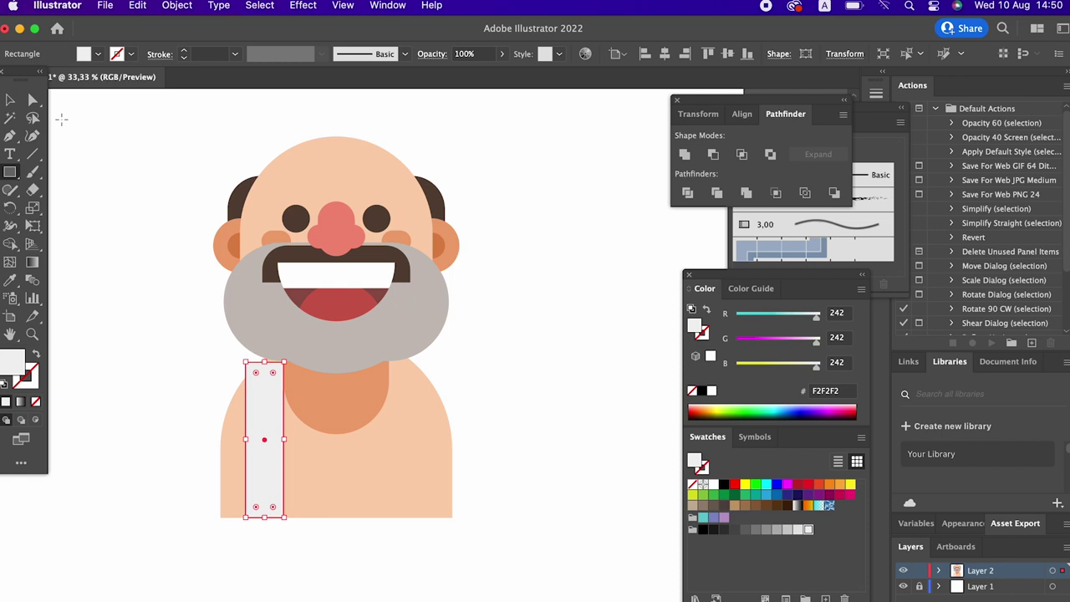
left_click(18, 106)
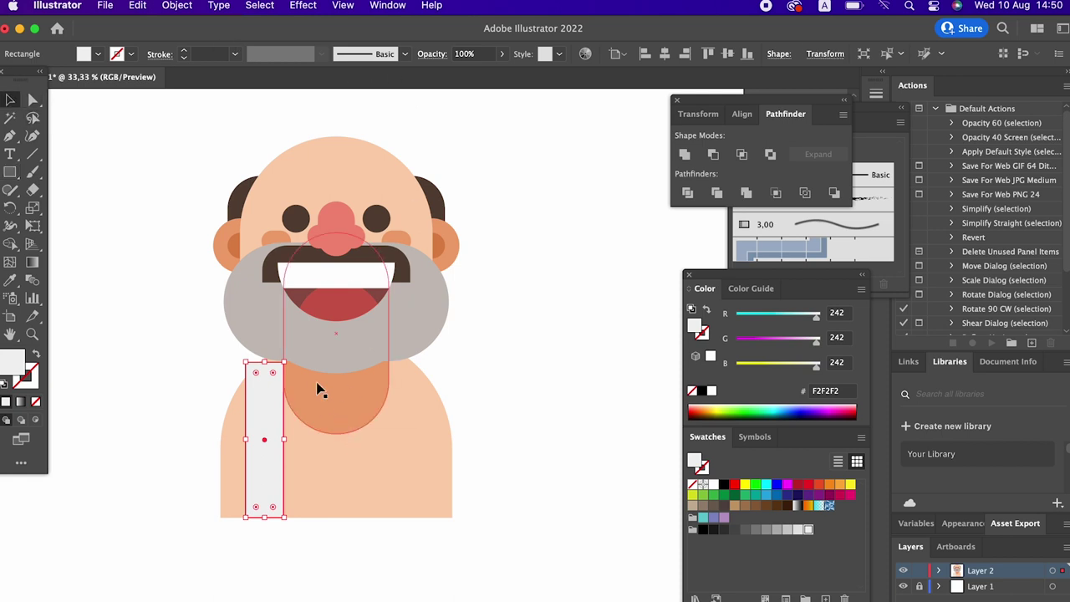
left_click_drag(257, 362, 256, 333)
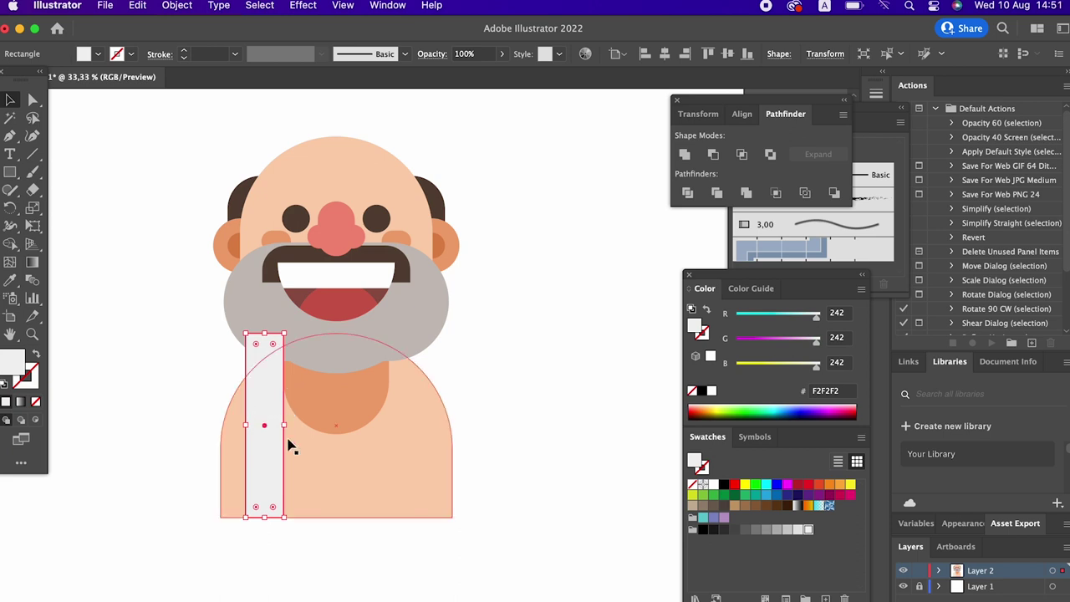
left_click_drag(285, 425, 276, 425)
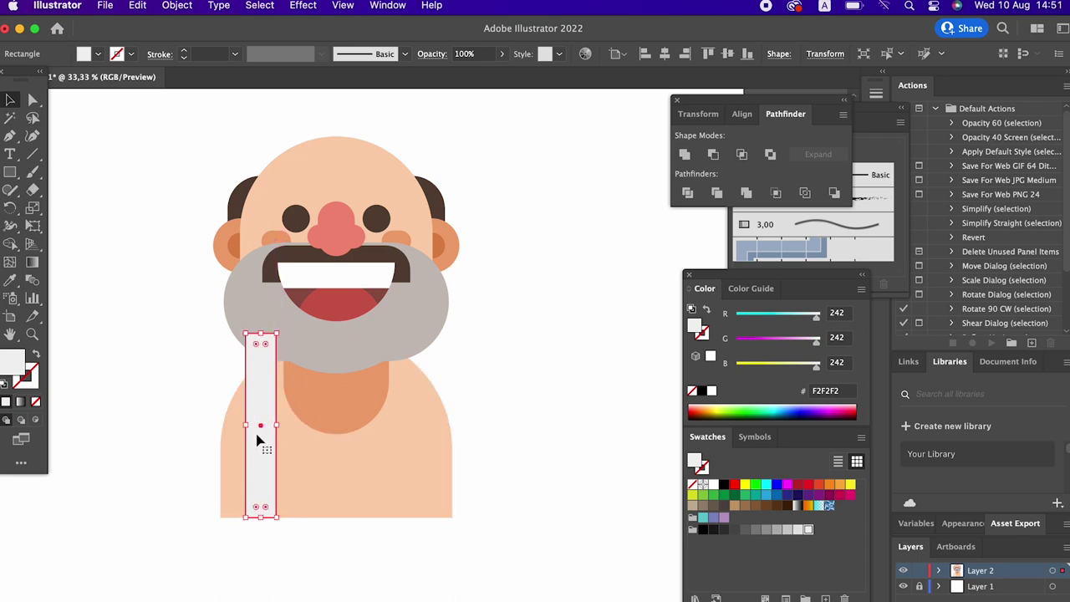
left_click_drag(247, 424, 250, 426)
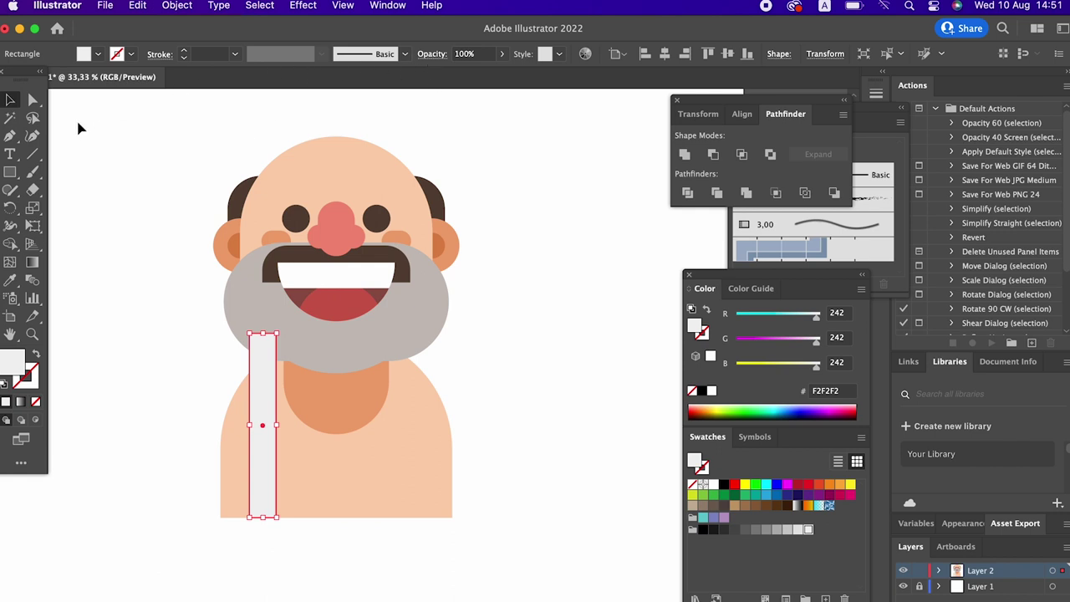
Step: Paste a copy of the strap in front, move it to the right side, and group both straps
left_click(106, 5)
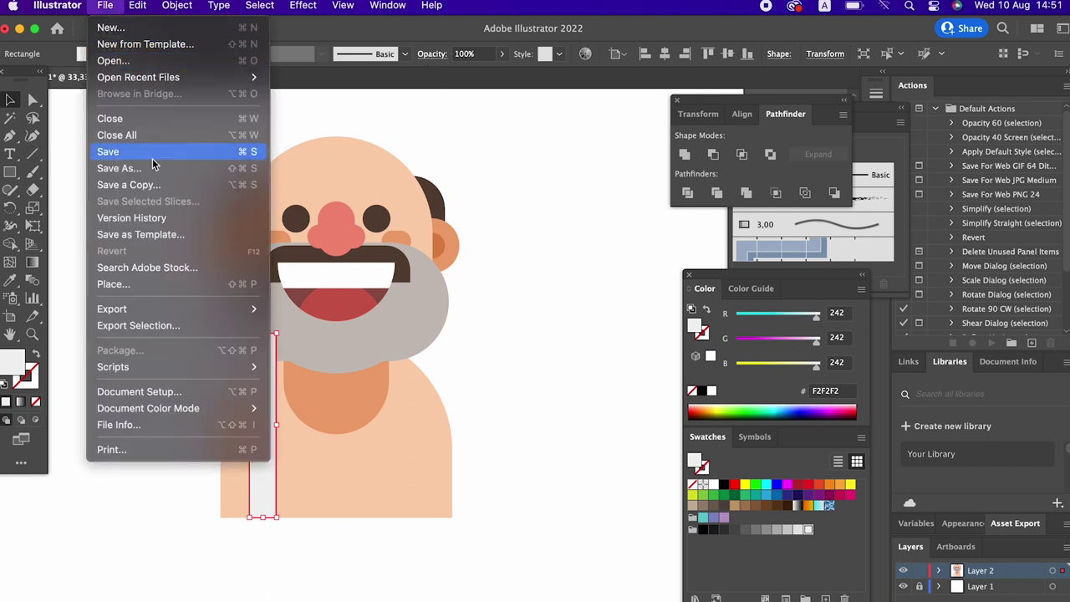
mouse_move(137, 6)
left_click(199, 97)
left_click(147, 8)
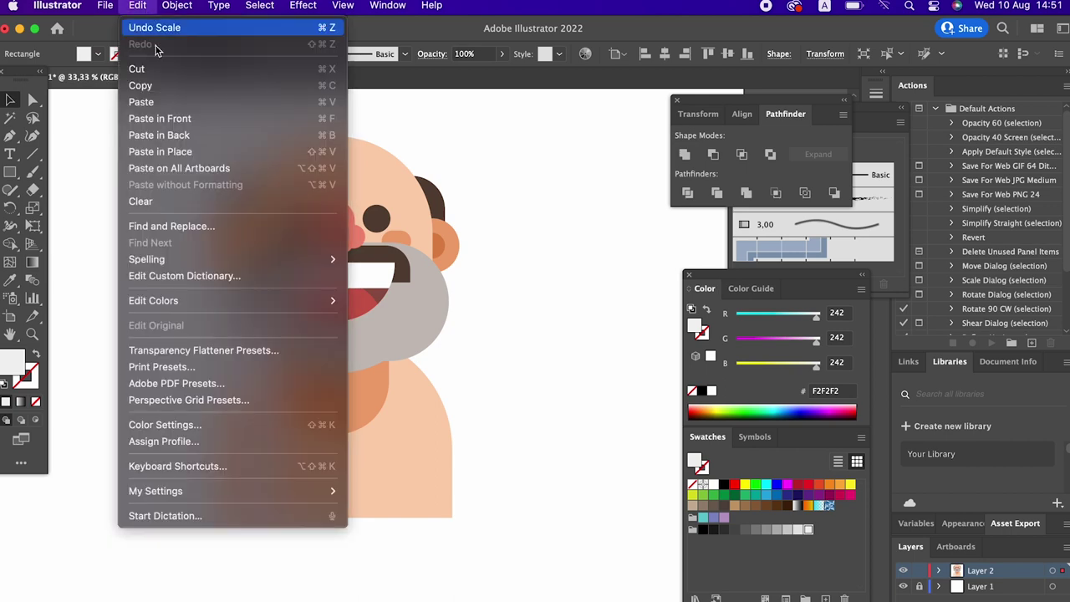
left_click(183, 111)
left_click_drag(262, 415, 411, 426)
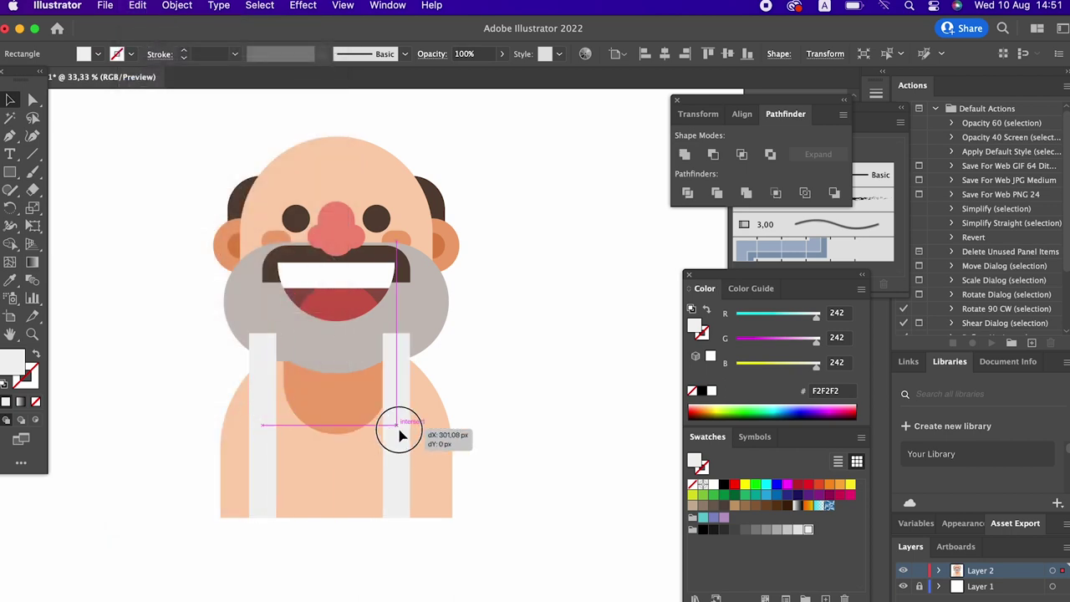
left_click(262, 441, "shift")
left_click(326, 458, "shift")
right_click(403, 436)
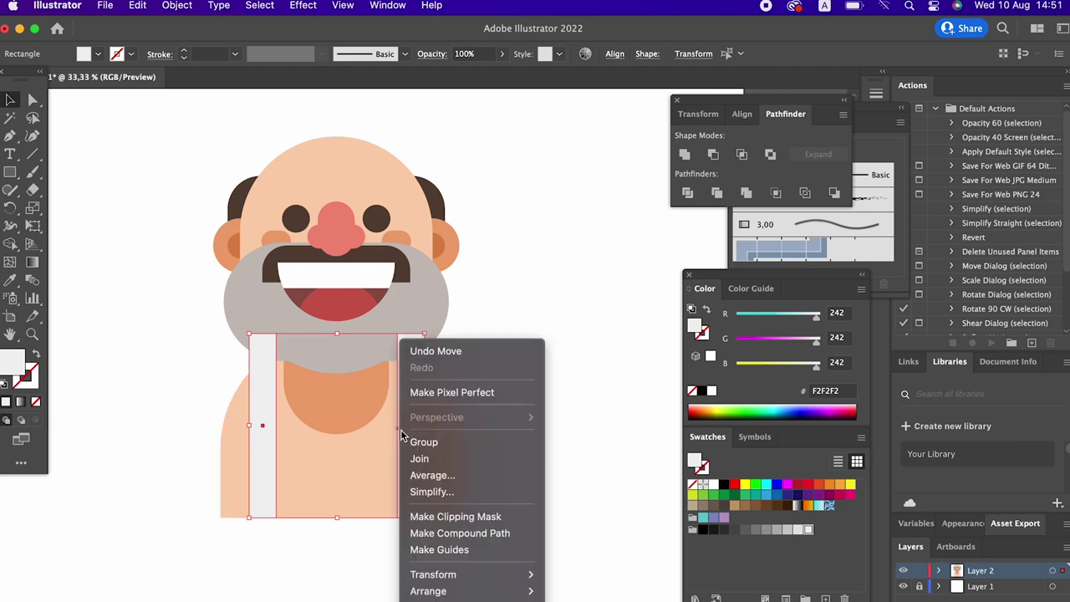
left_click(535, 438)
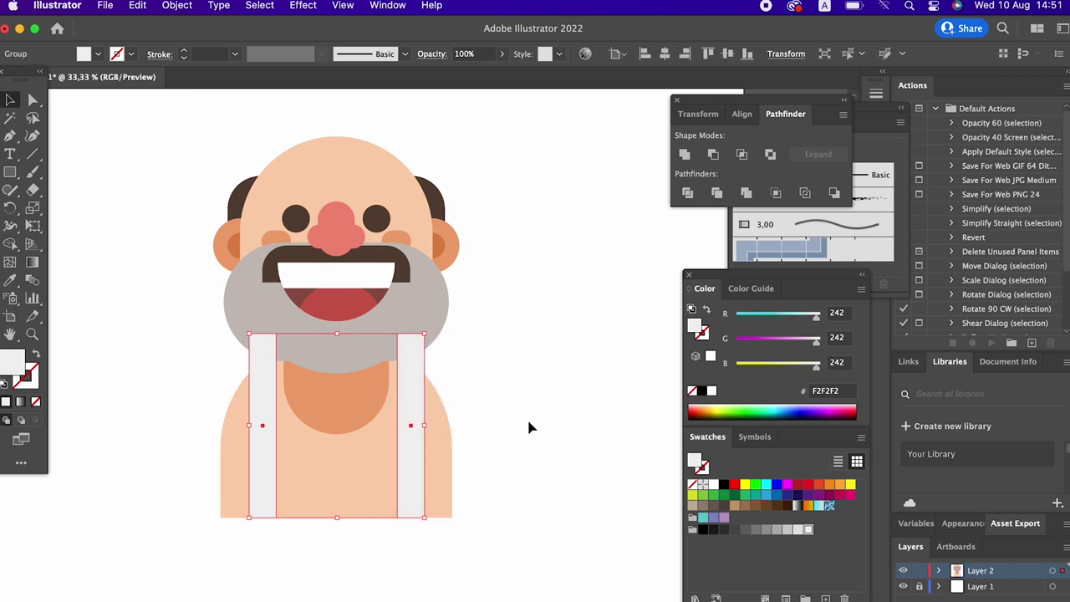
left_click(375, 407)
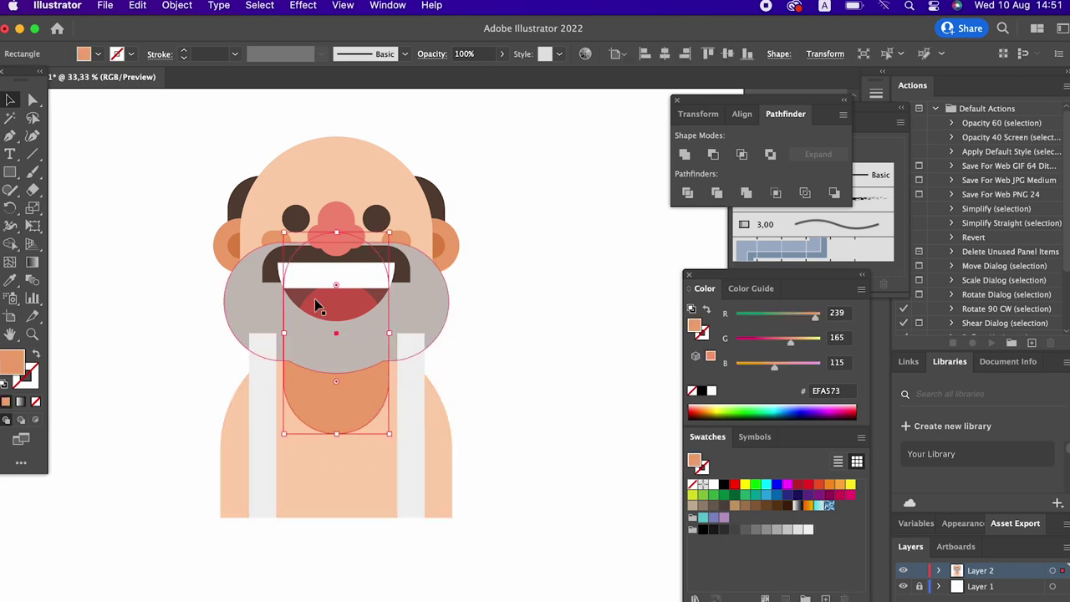
Step: Copy the neck shape and draw a light grey F2F2F2 rectangle across the chest
left_click(137, 7)
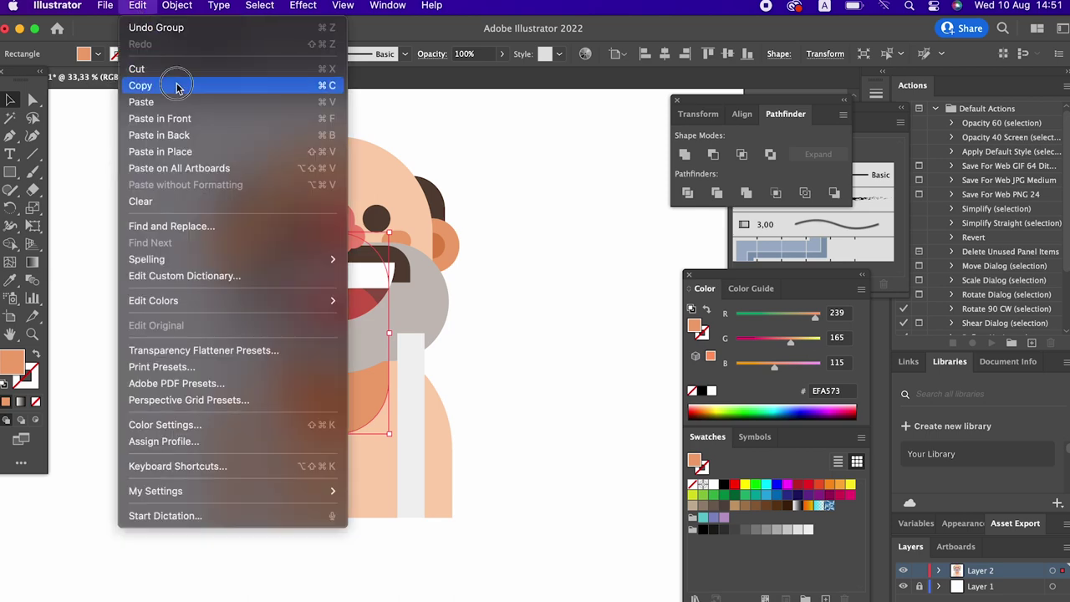
left_click(142, 84)
left_click(138, 7)
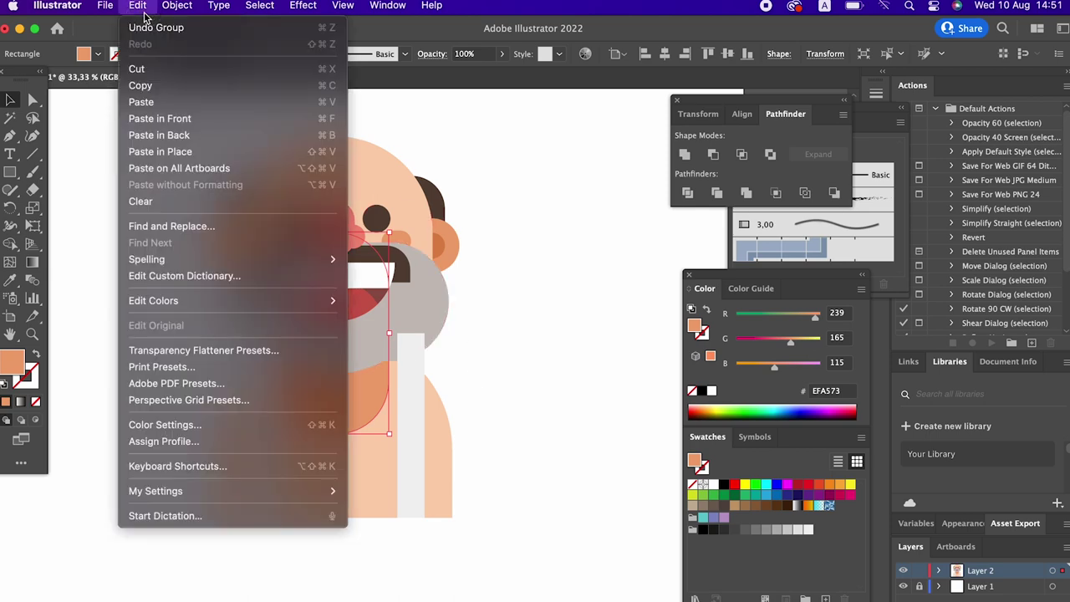
left_click(618, 351)
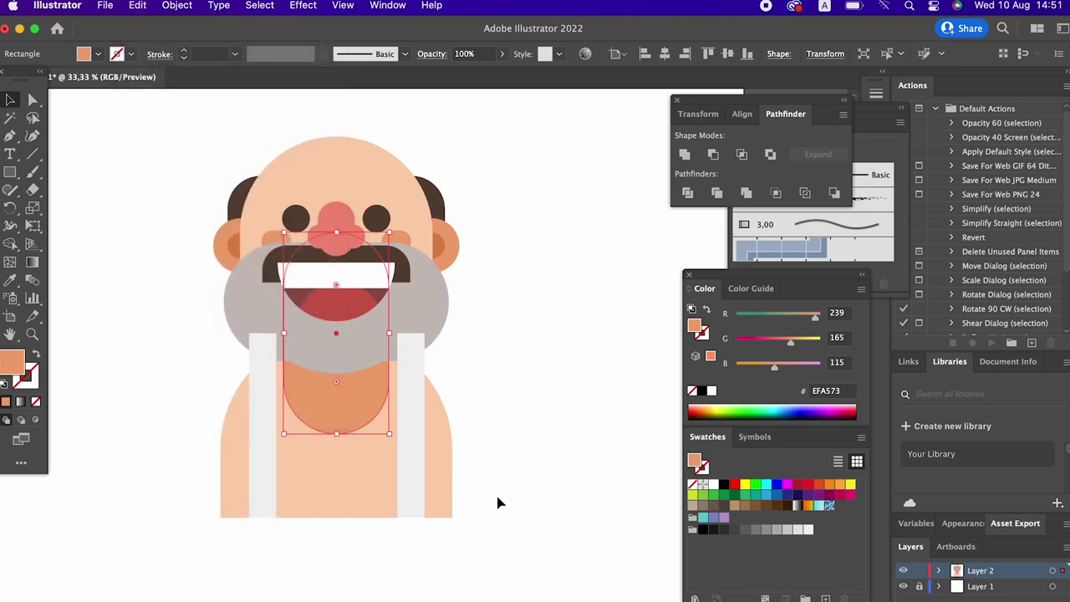
left_click(10, 173)
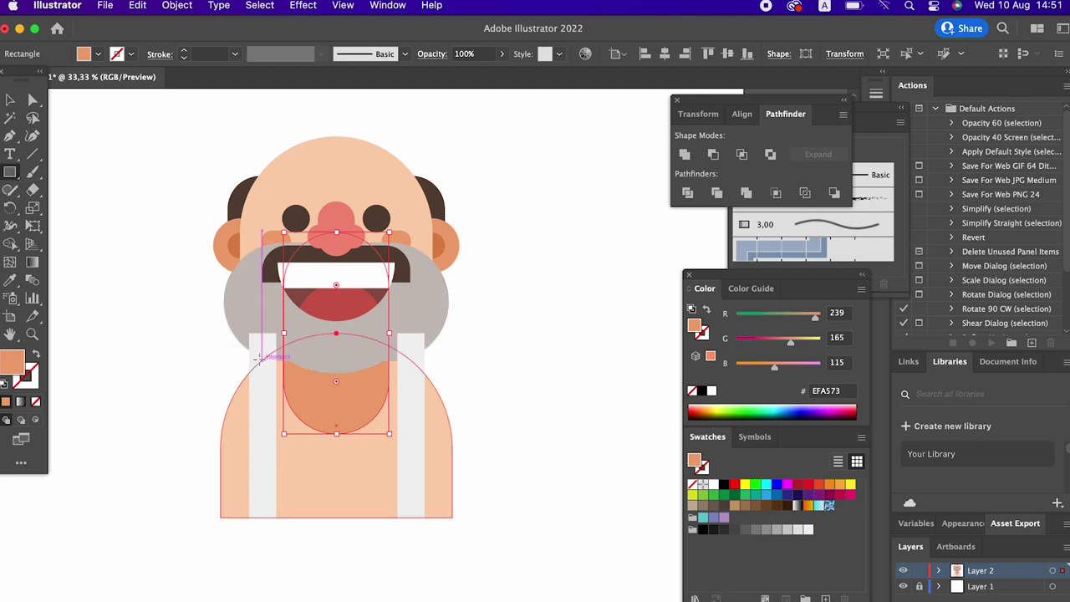
left_click_drag(262, 361, 331, 436)
left_click_drag(262, 361, 334, 501)
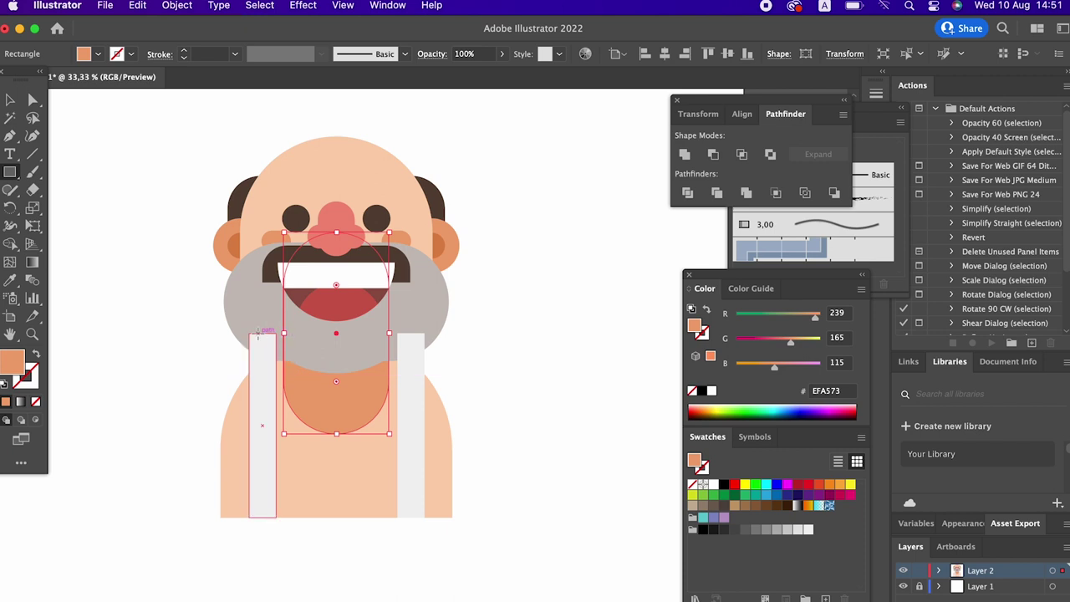
left_click_drag(249, 332, 424, 521)
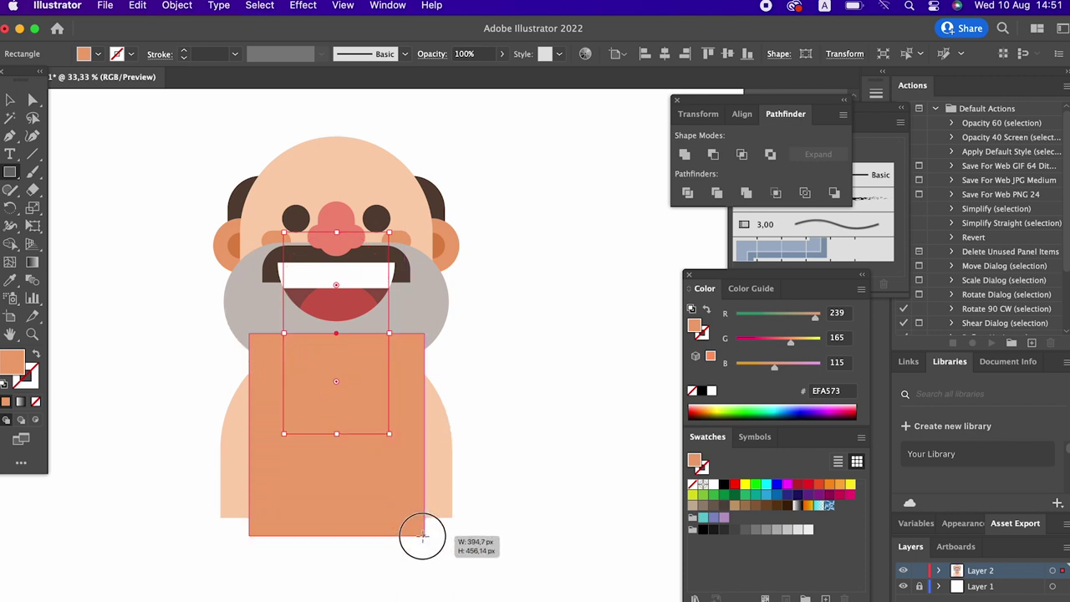
left_click_drag(423, 523, 425, 517)
left_click(811, 530)
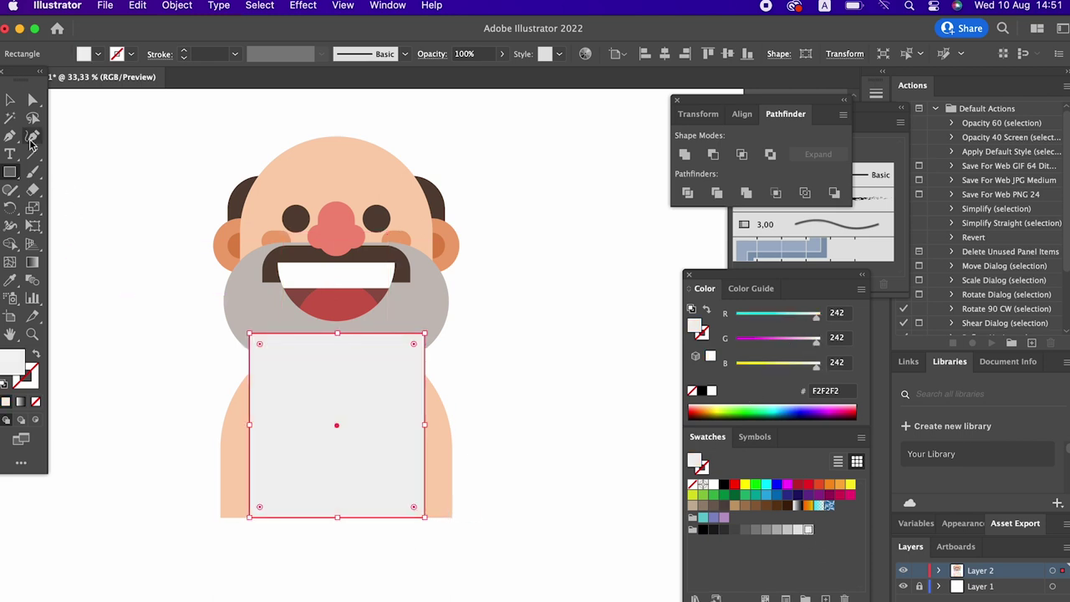
Step: Send the chest rectangle behind the orange neck shape
left_click(10, 101)
left_click_drag(558, 577, 153, 461)
right_click(386, 408)
mouse_move(451, 591)
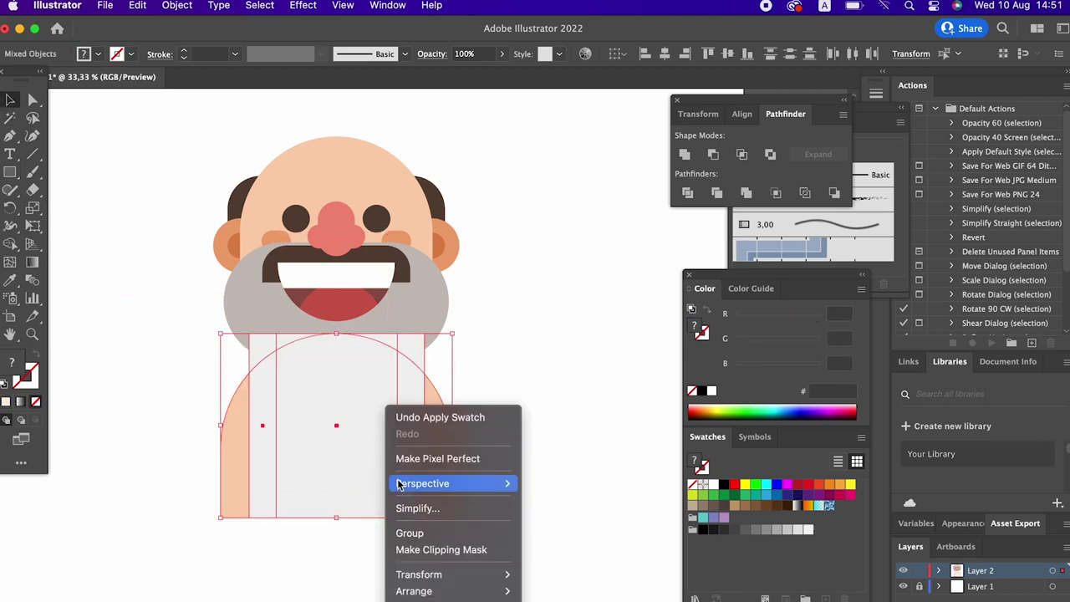
left_click(559, 594)
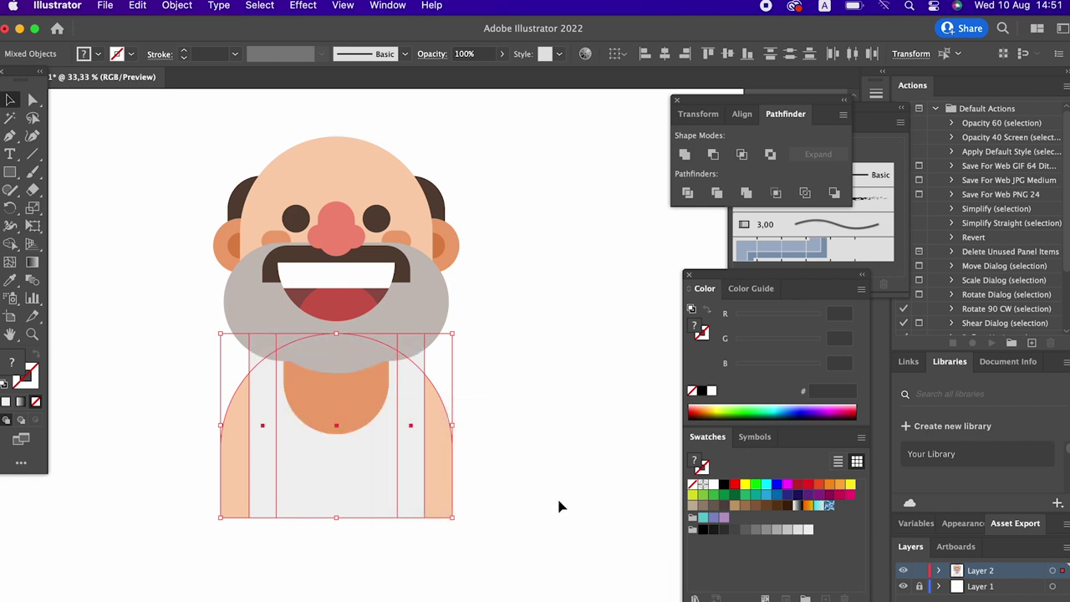
left_click(556, 505)
left_click(362, 494)
left_click(346, 425)
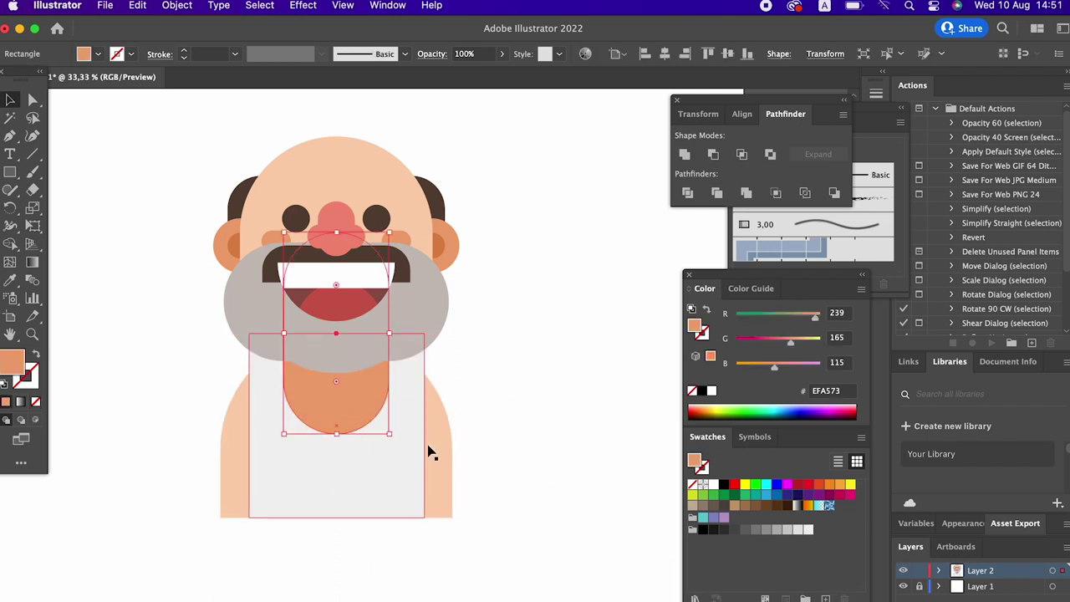
Step: Unite the neck shape, add a -20 px offset path copy, and select it with the shirt rectangle
left_click(684, 154)
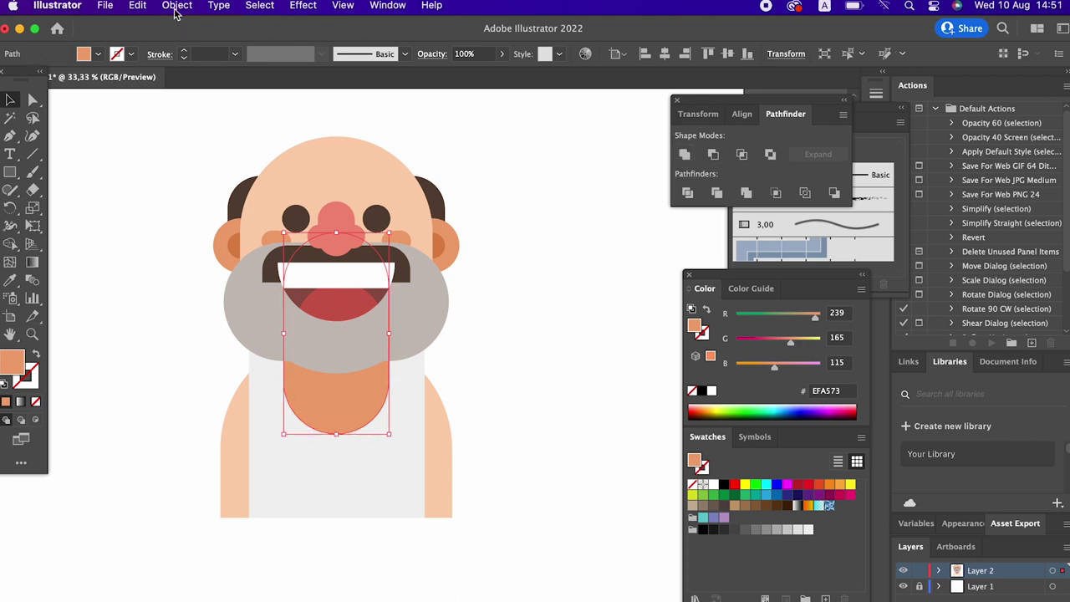
left_click(177, 6)
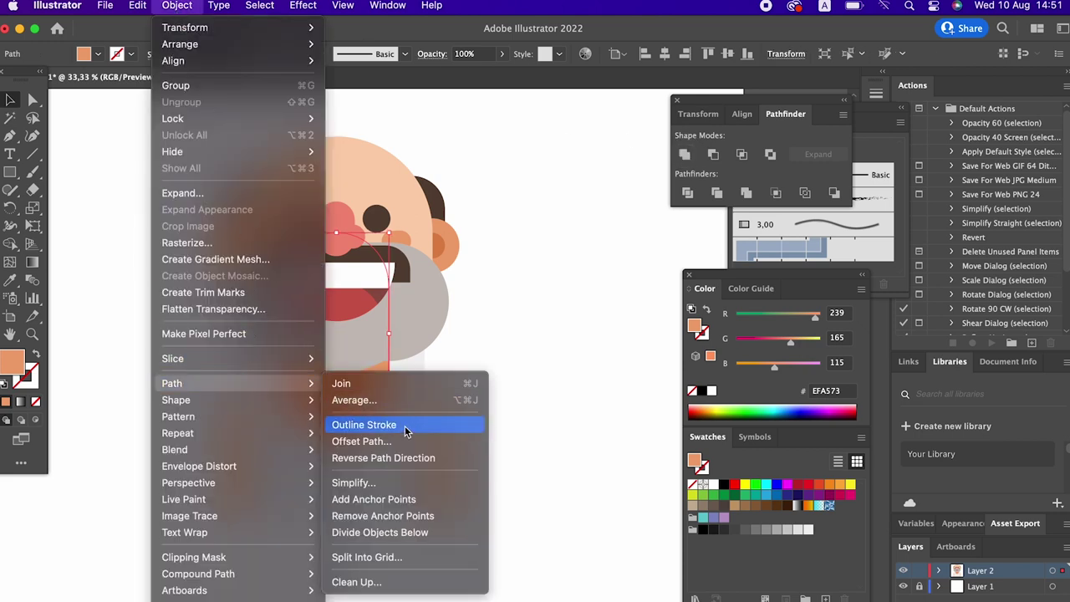
left_click(407, 441)
type("-20")
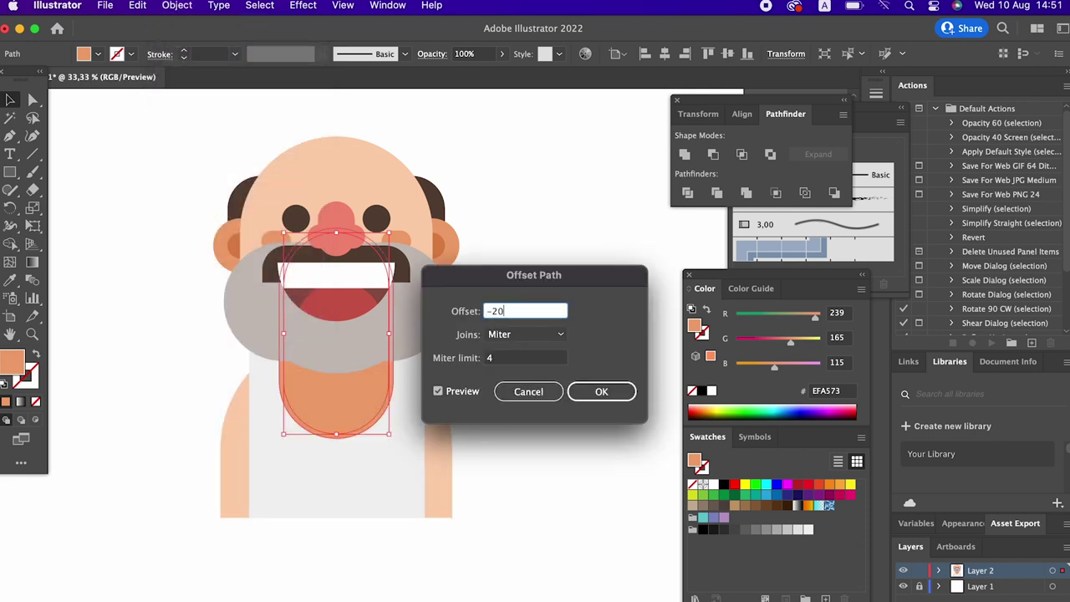
key("Tab")
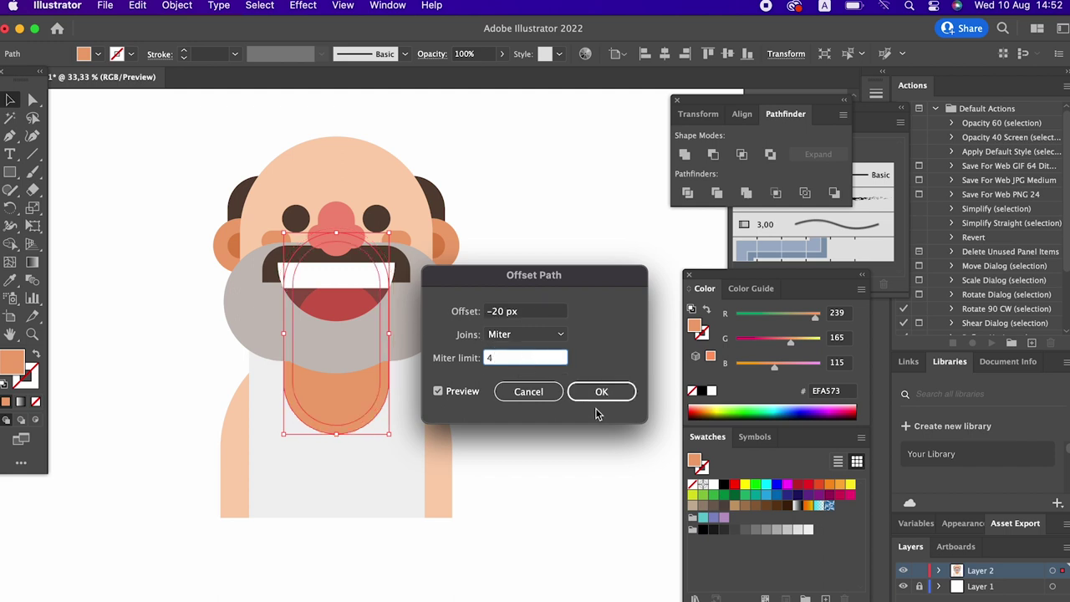
left_click(601, 392)
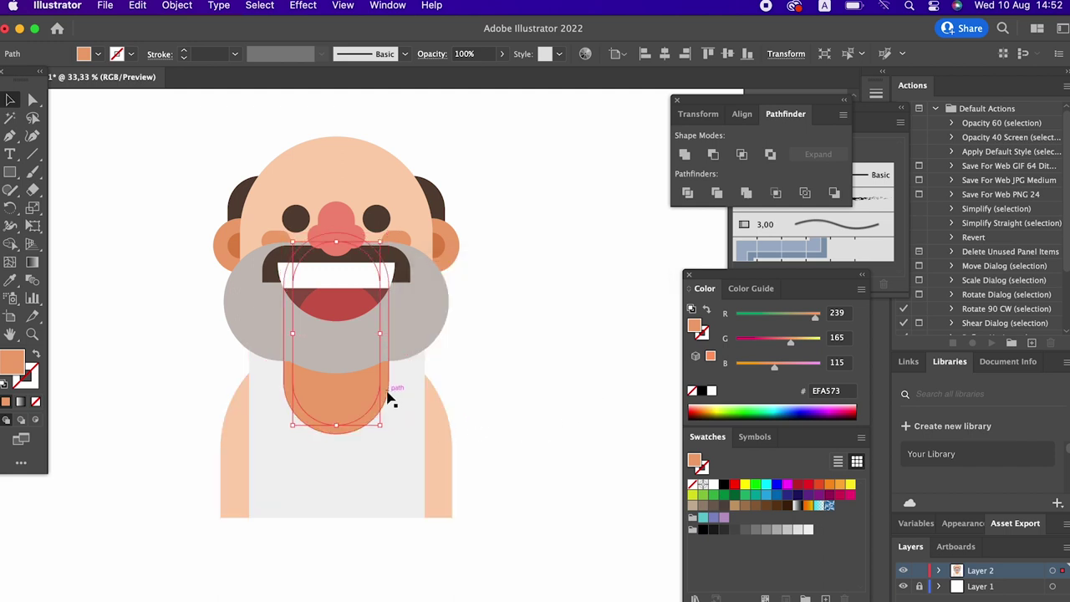
left_click(363, 515, "shift")
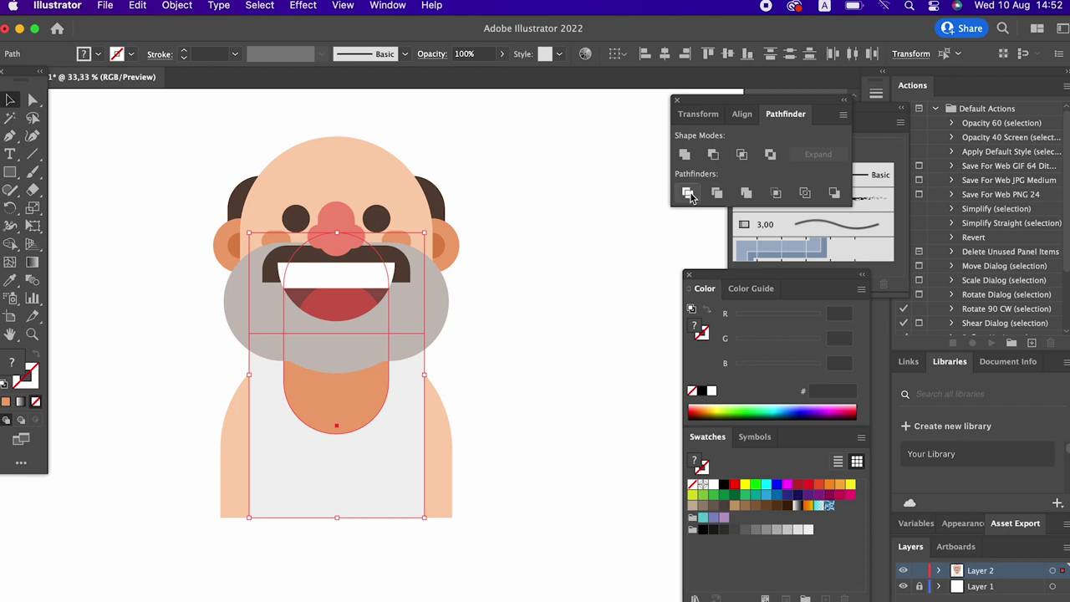
double_click(349, 511)
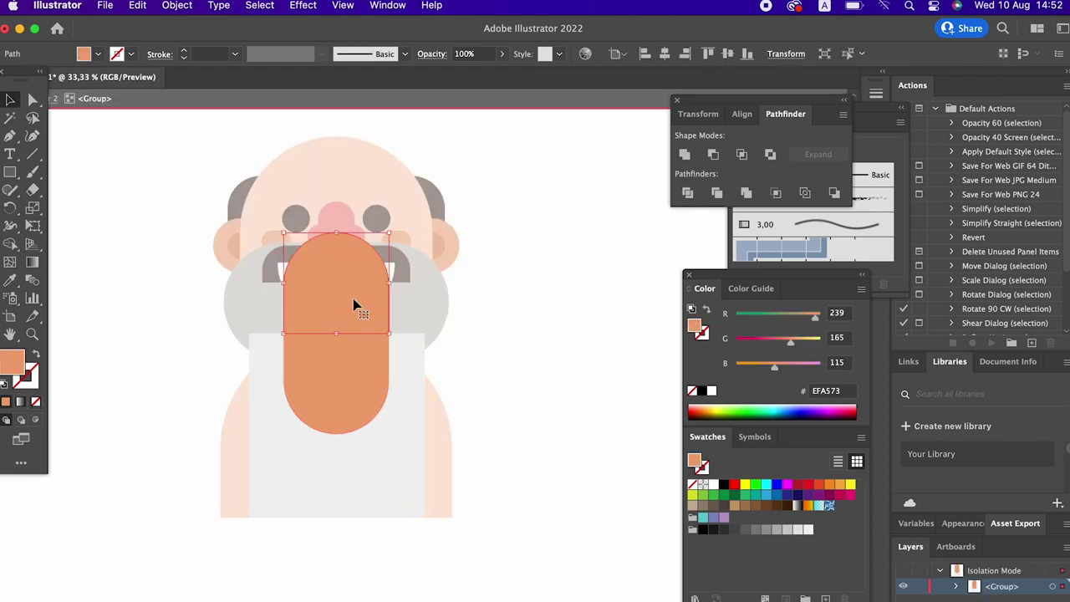
Step: Divide the shirt rectangle along the overlapping arm and neck shapes
left_click(405, 369)
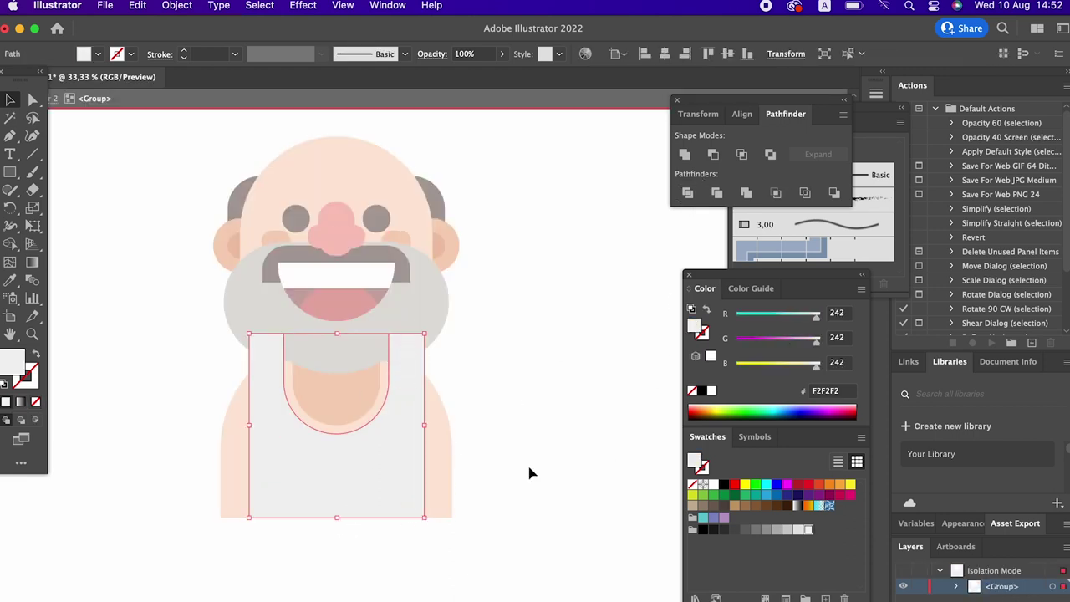
double_click(529, 473)
left_click(593, 520)
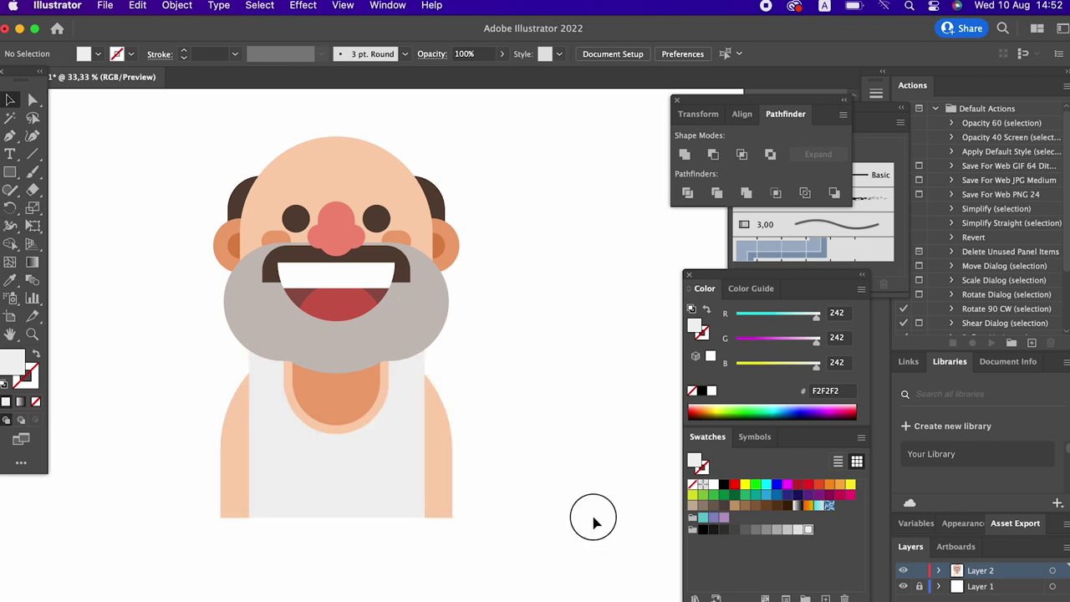
left_click_drag(541, 581, 159, 490)
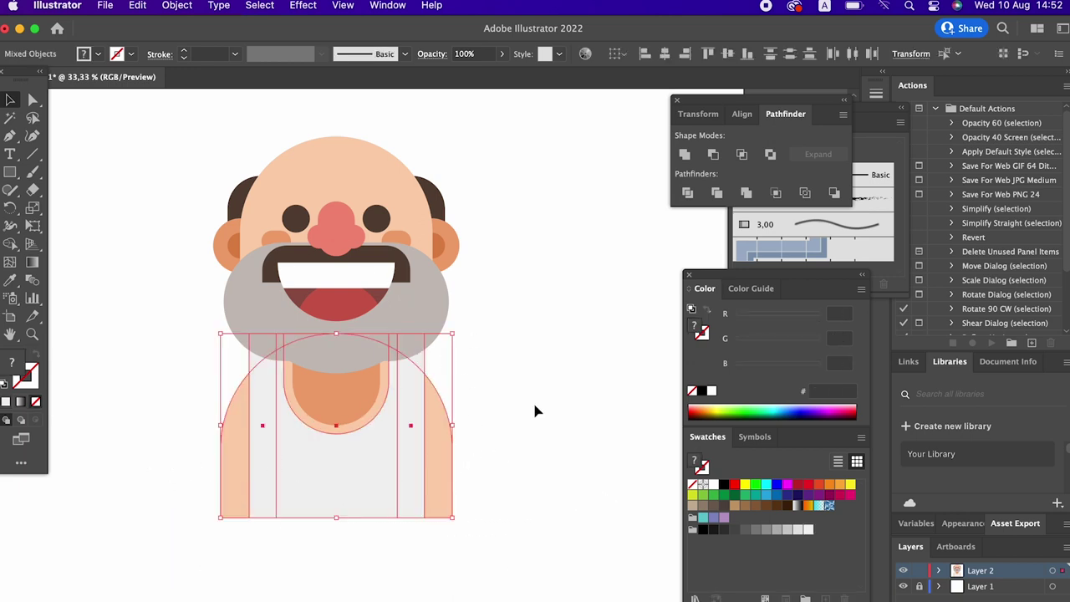
left_click(682, 199)
Step: Unite the left and right vest pieces into one tank top shape, leaving out the sleeve
double_click(412, 505)
left_click(412, 345)
left_click(430, 346)
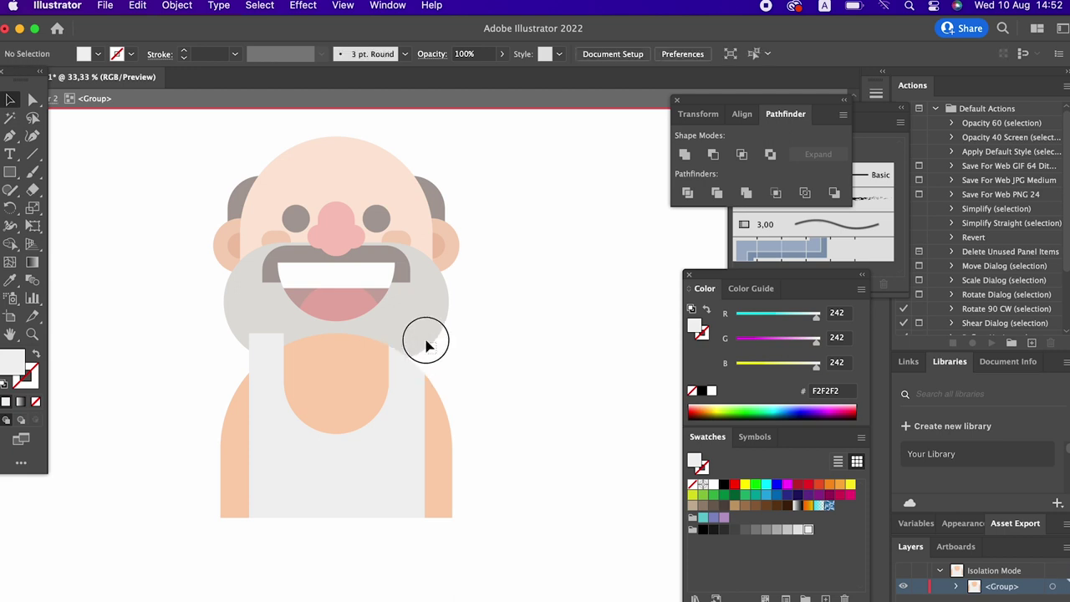
left_click_drag(236, 304, 286, 334)
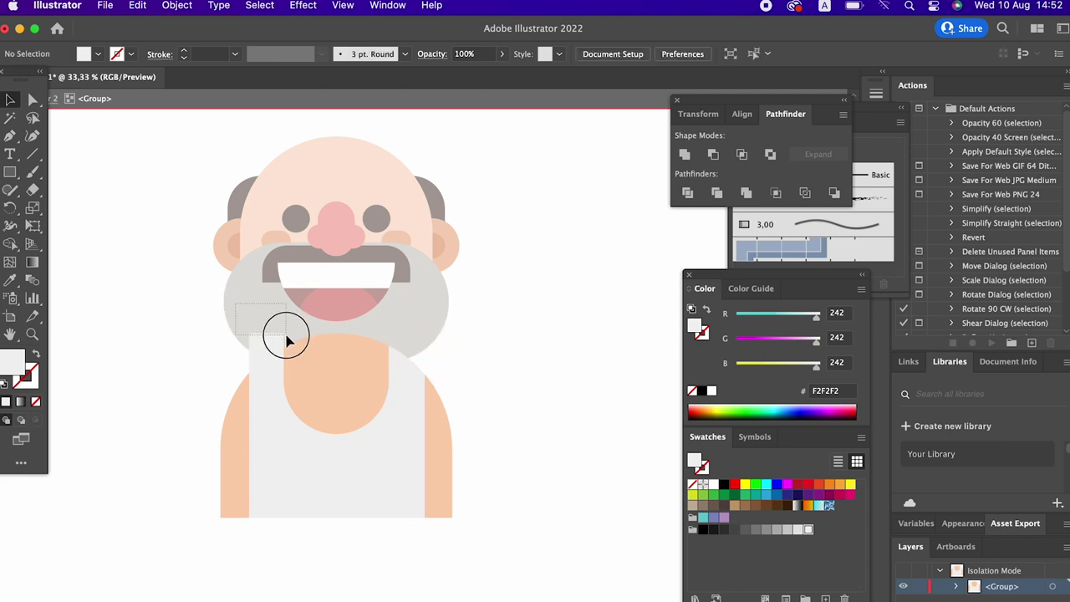
left_click(320, 417)
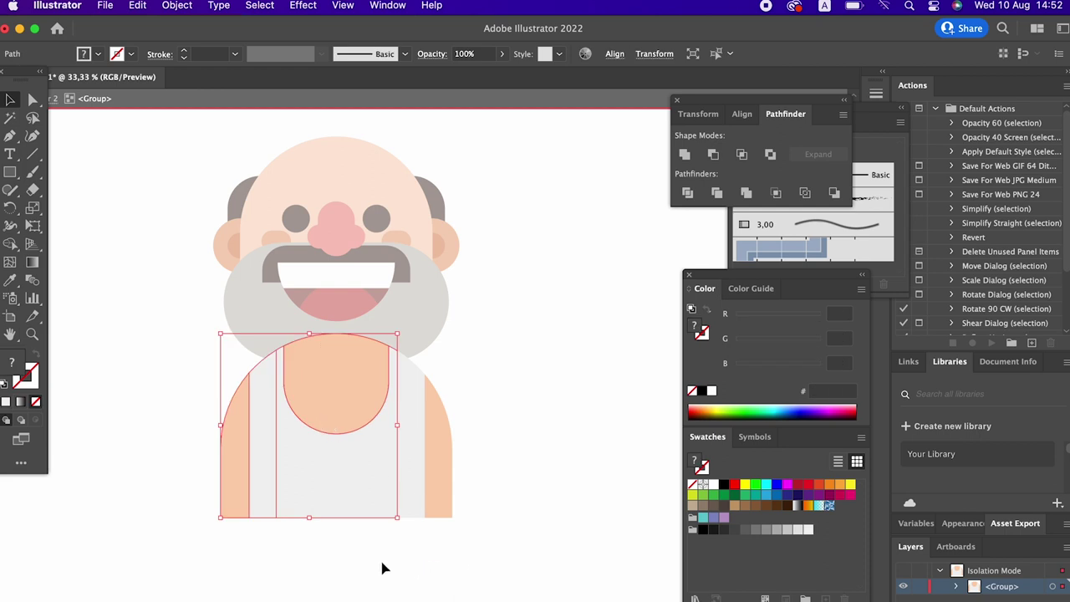
left_click(359, 455, "shift")
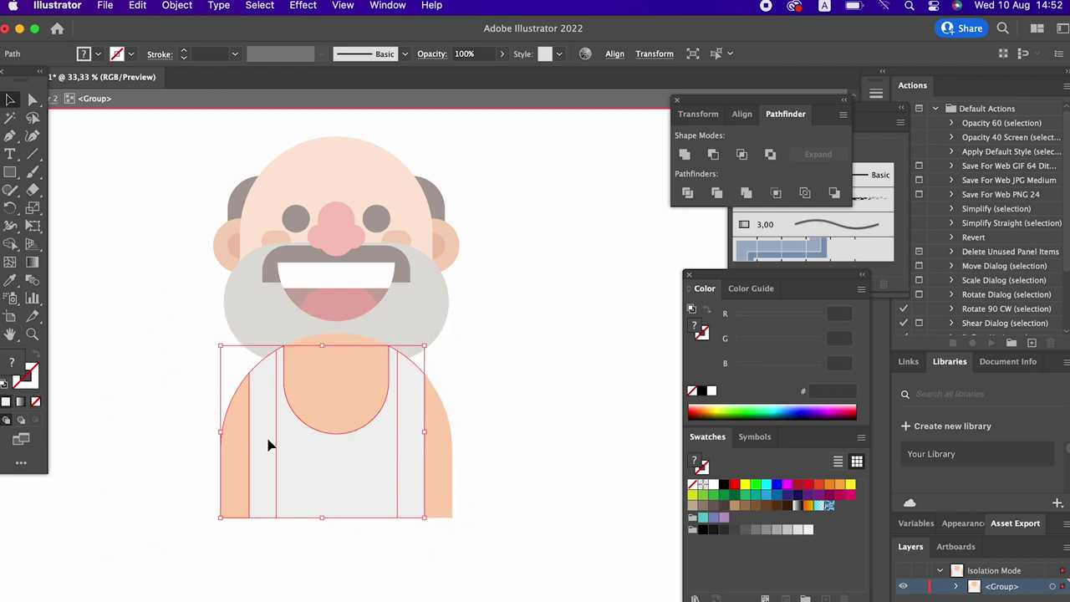
left_click(234, 454, "shift")
left_click(684, 153)
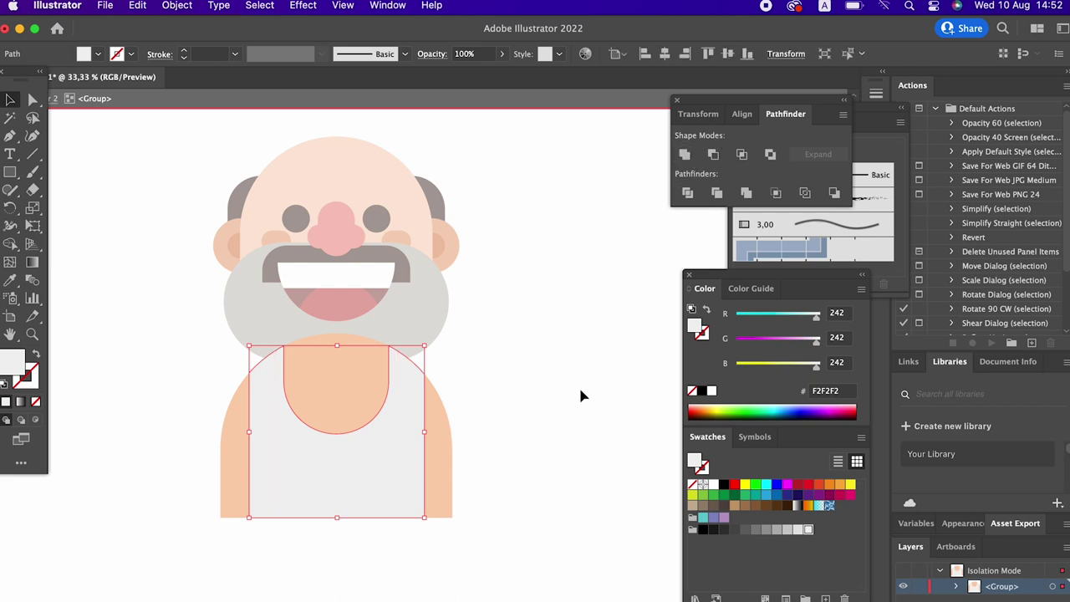
Step: Inspect the finished tank top group up close, then zoom out to the whole character
double_click(581, 394)
key("z")
mouse_move(502, 485)
left_mouse_down()
mouse_move(460, 493)
mouse_move(616, 563)
left_mouse_up()
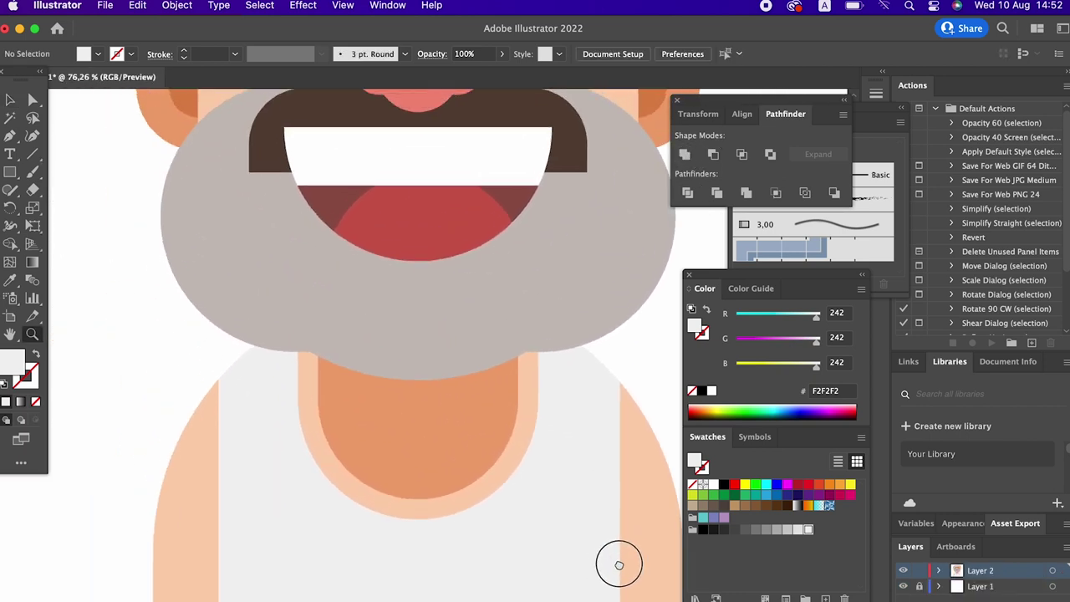
double_click(516, 441)
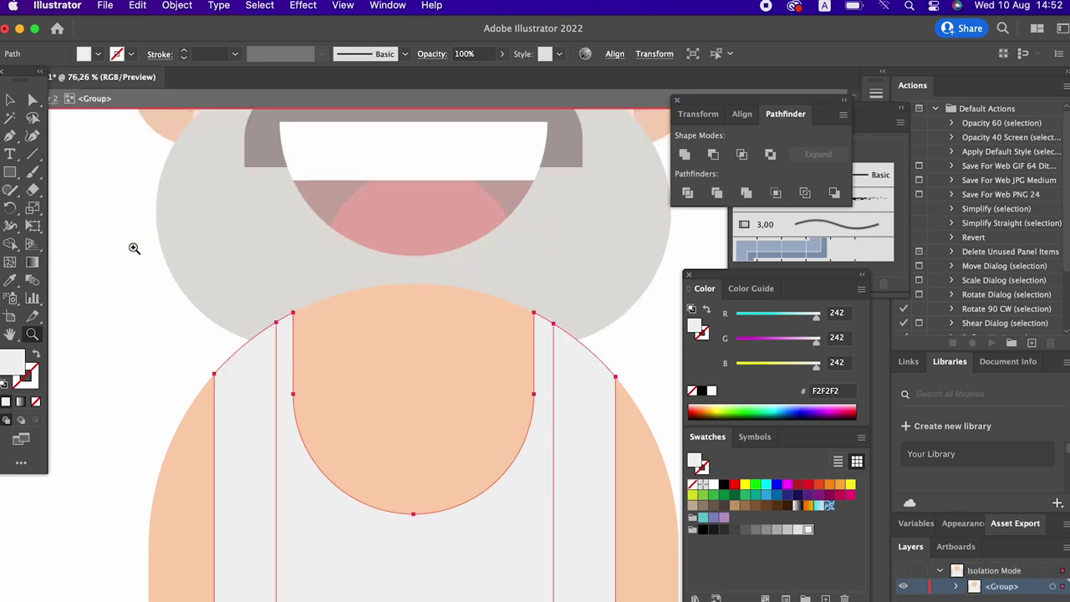
left_click(18, 100)
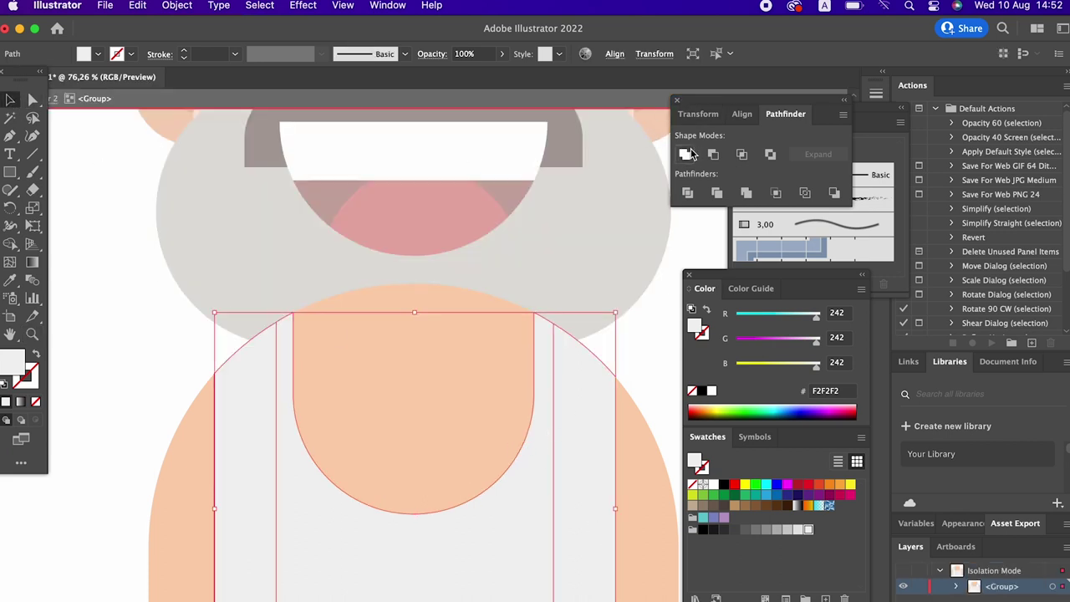
double_click(161, 364)
key("z")
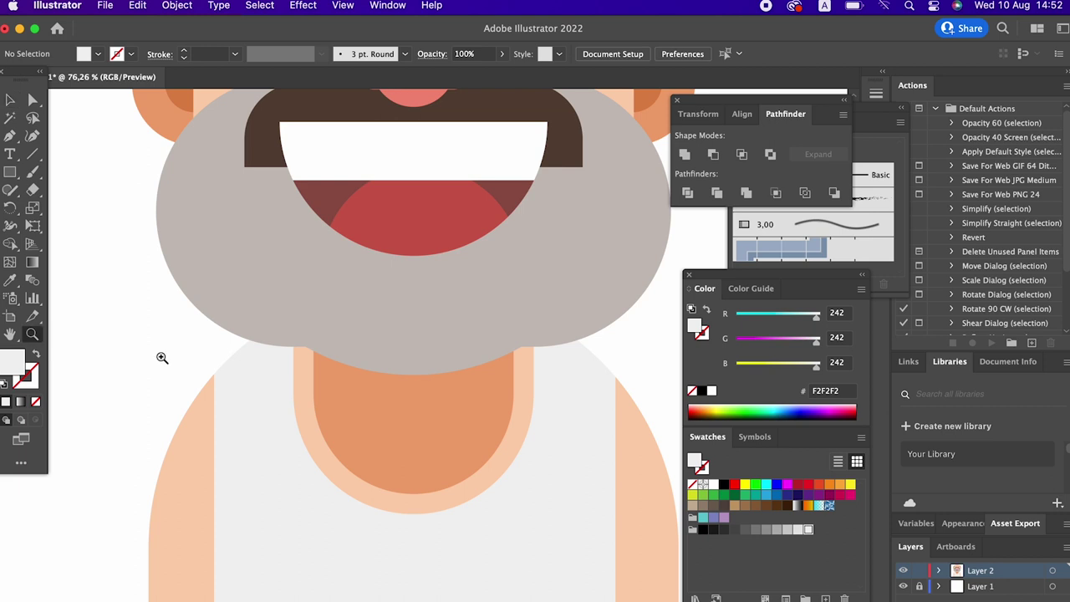
left_click(163, 358, "alt")
left_click_drag(429, 470, 175, 521)
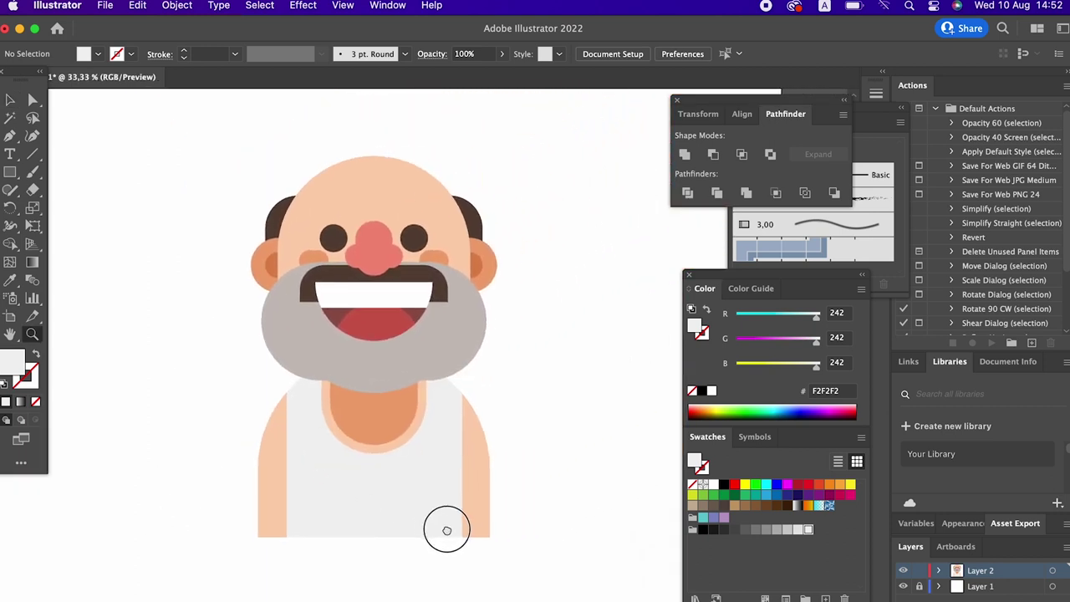
Step: Draw a small rectangle on the beard's chin filled with a darker grey, A09892
left_click(10, 171)
left_click_drag(365, 365, 385, 375)
left_click(10, 280)
left_click(297, 349)
double_click(22, 368)
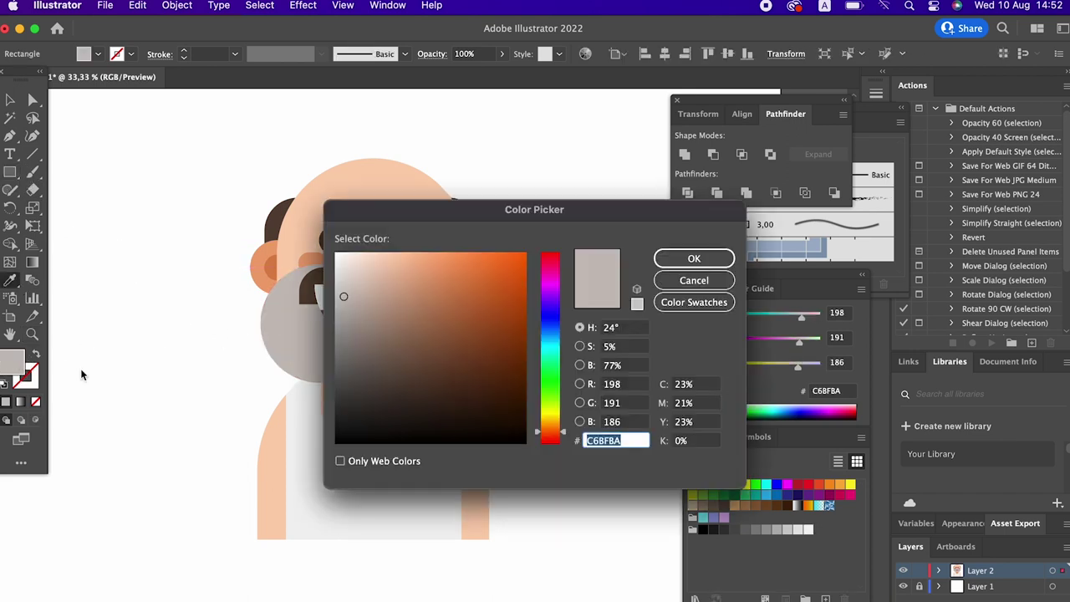
left_click_drag(362, 308, 351, 324)
left_click(693, 258)
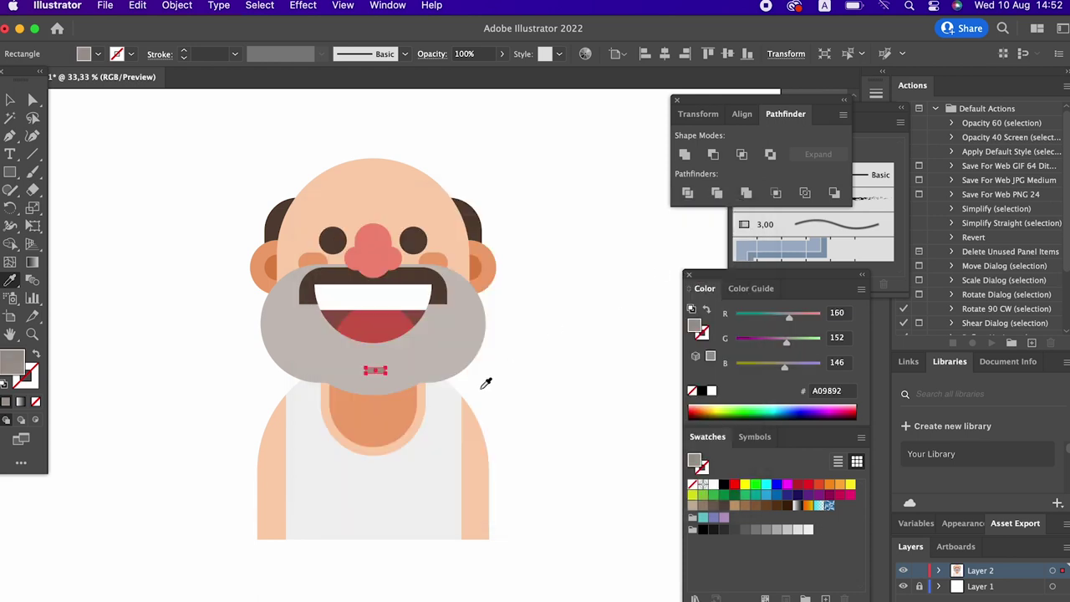
Step: Round the chin rectangle's corners and nudge it slightly lower on the beard
left_click(391, 382)
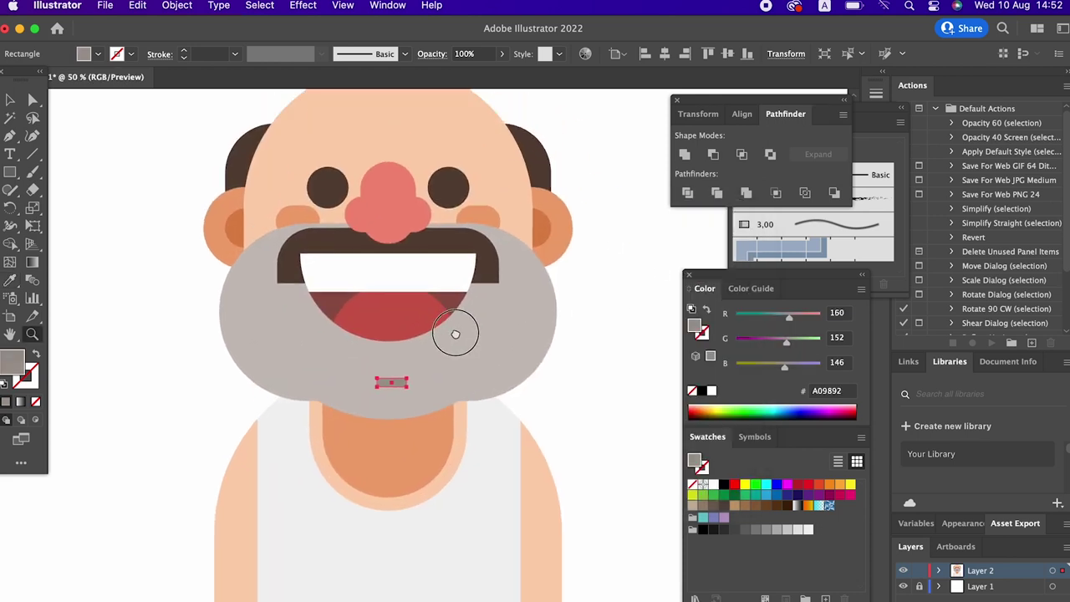
left_click(33, 99)
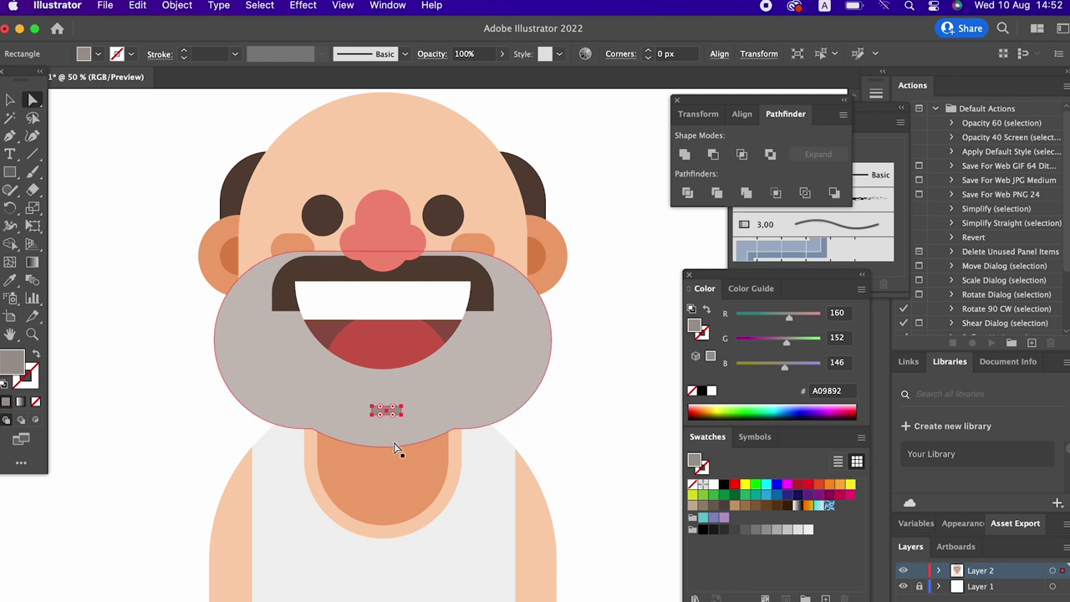
left_click_drag(391, 410, 410, 425)
key("v")
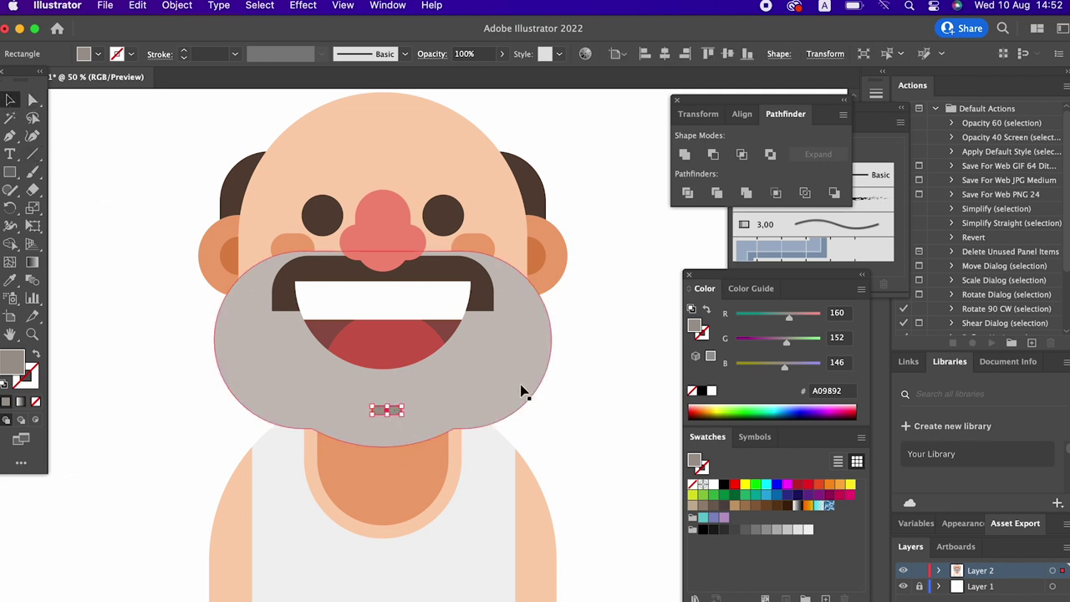
left_click(520, 382)
left_click(554, 429)
left_click_drag(388, 410, 387, 418)
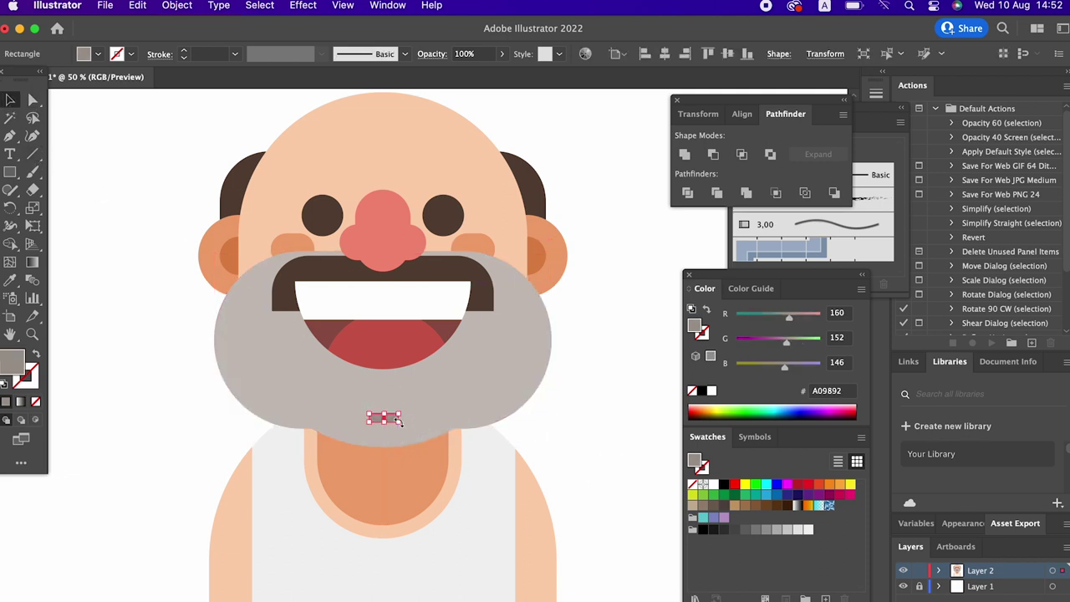
Step: Narrow the chin mark about its centre into a pill-shaped path and zoom back out
left_click(397, 418)
left_click(402, 372)
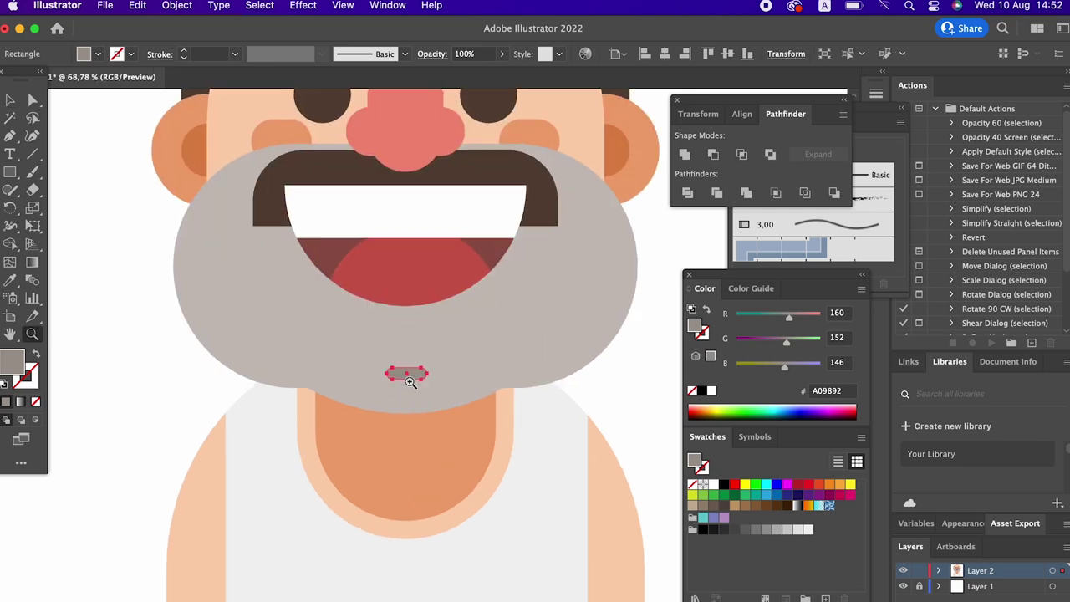
key("v")
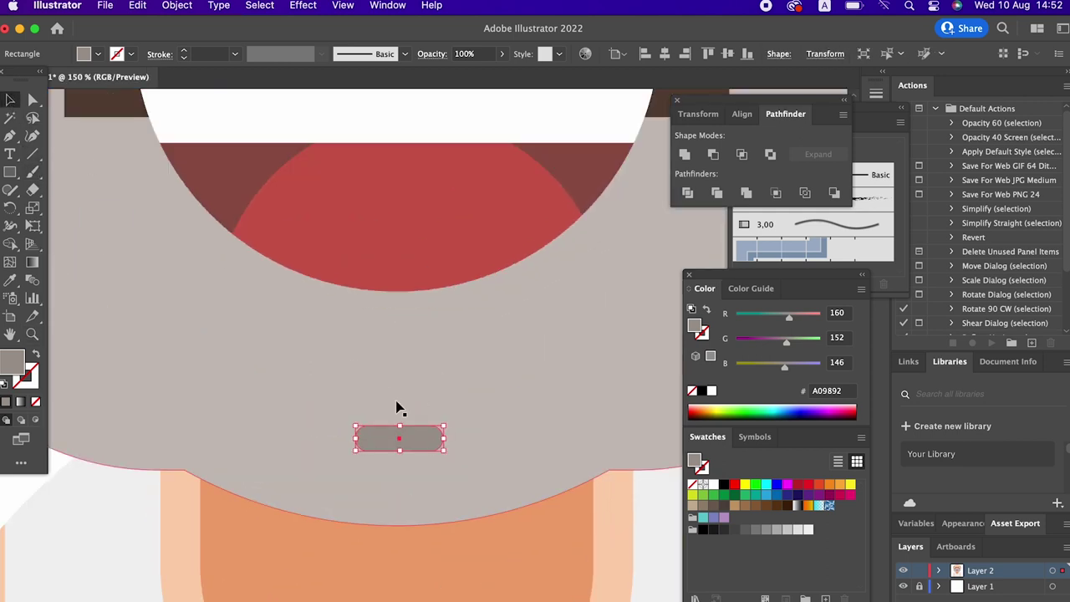
left_click_drag(446, 439, 429, 440)
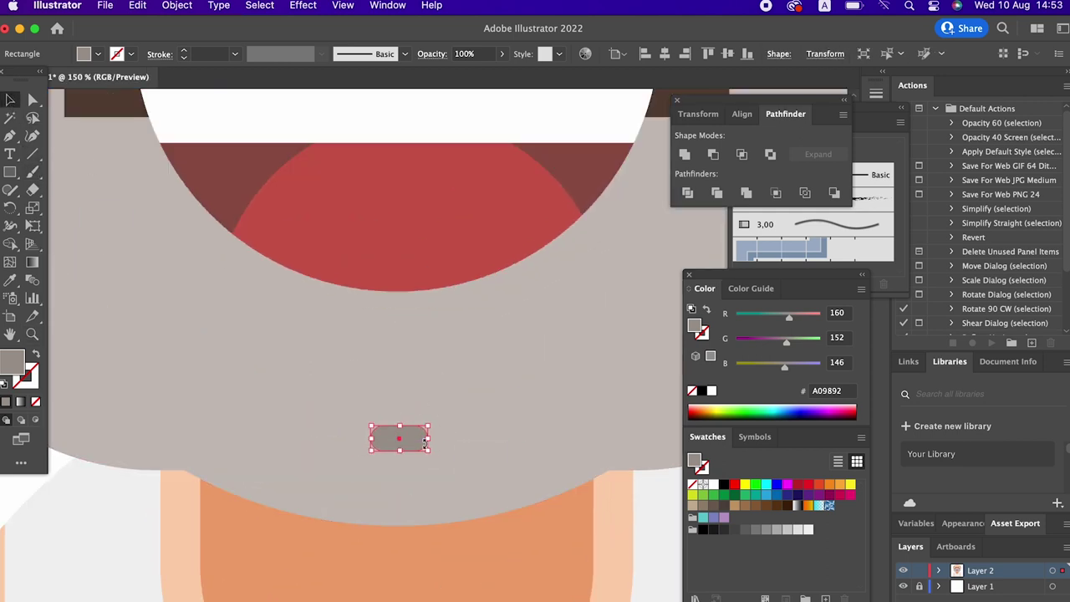
left_click(683, 154)
key("z")
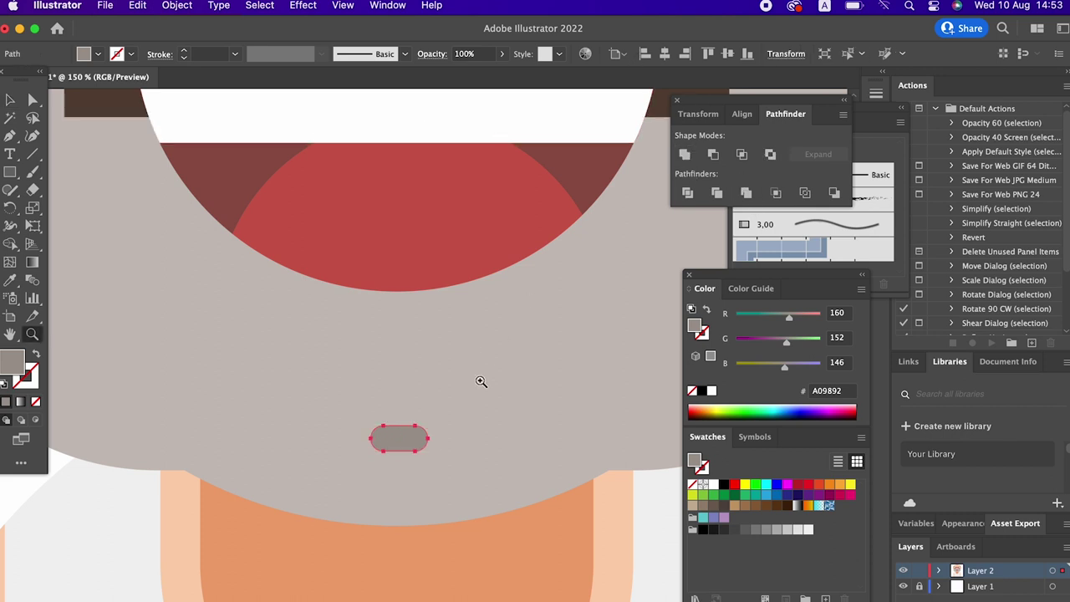
left_click(478, 391, "alt")
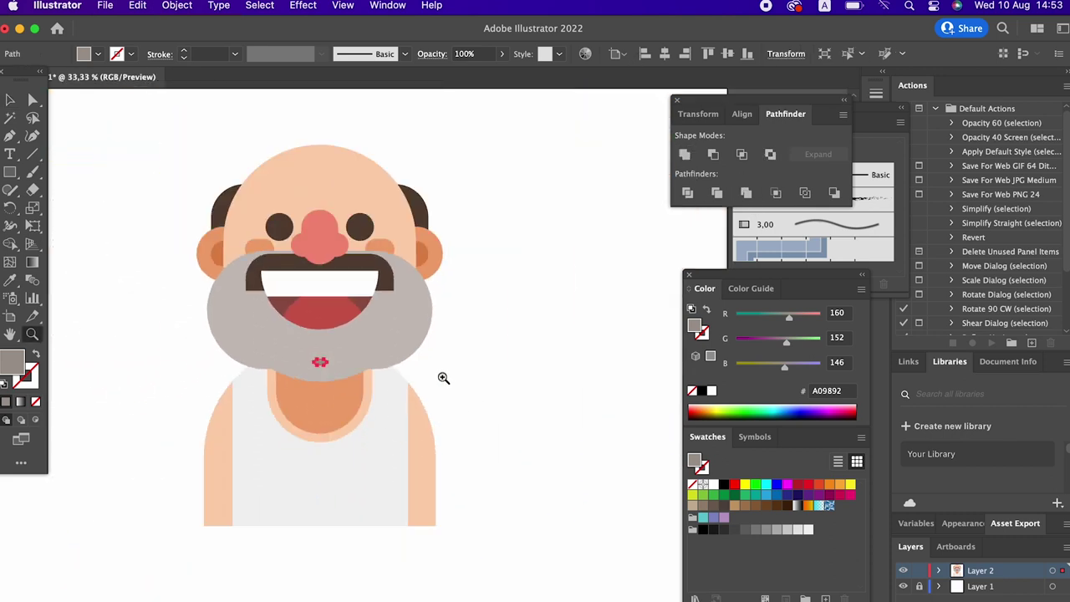
key("v")
left_click(422, 224)
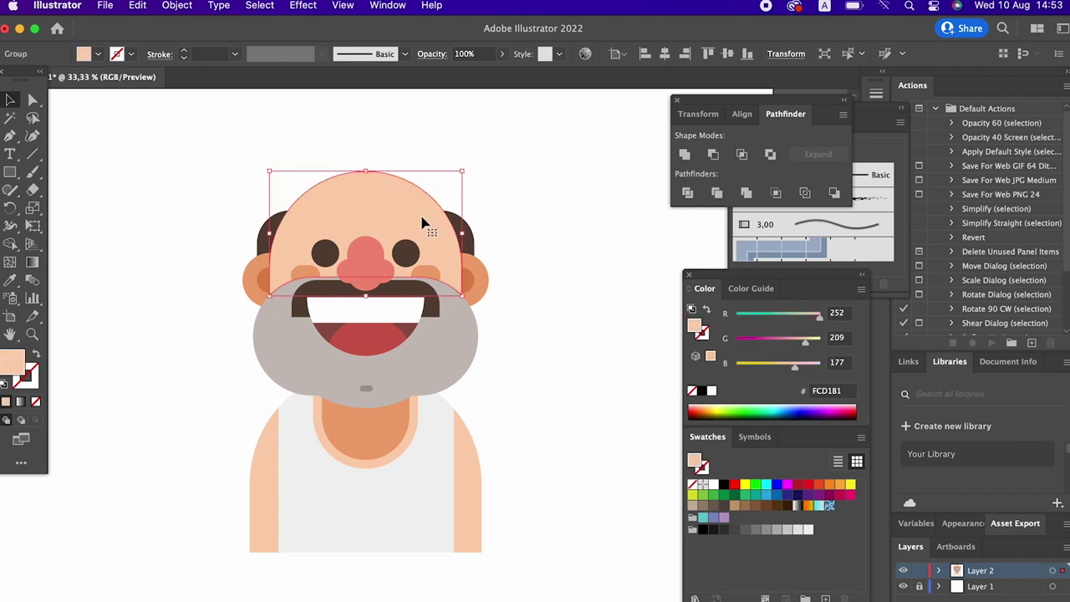
Step: Draw a rectangle across the top of the head filled with the dark brown hair colour 594538
left_click(574, 293)
mouse_move(310, 397)
left_mouse_down()
mouse_move(230, 483)
mouse_move(311, 394)
left_mouse_up()
key("m")
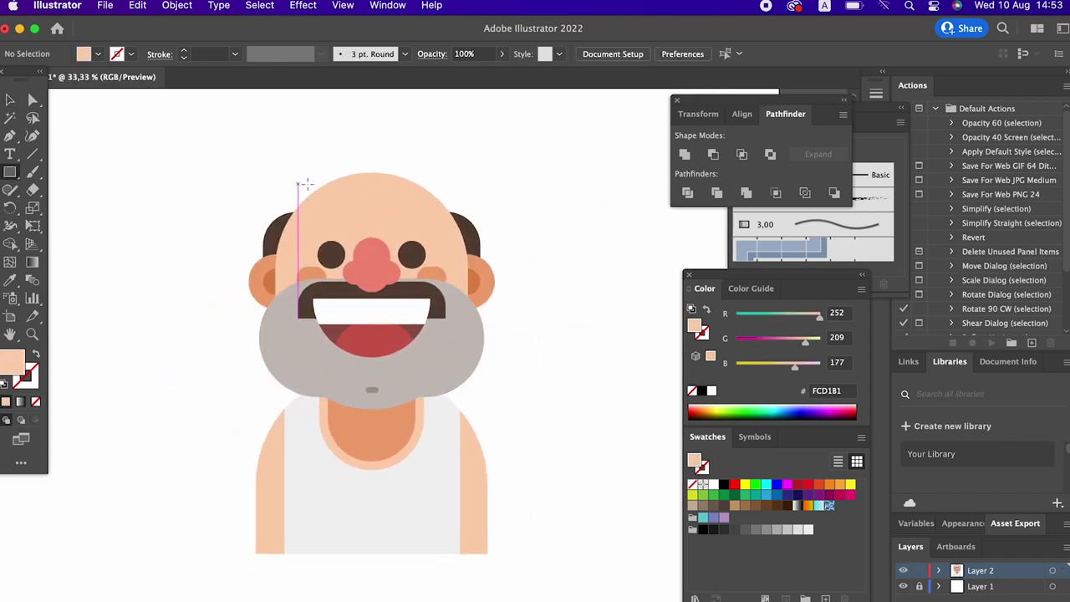
left_click_drag(343, 175, 421, 209)
left_click(10, 280)
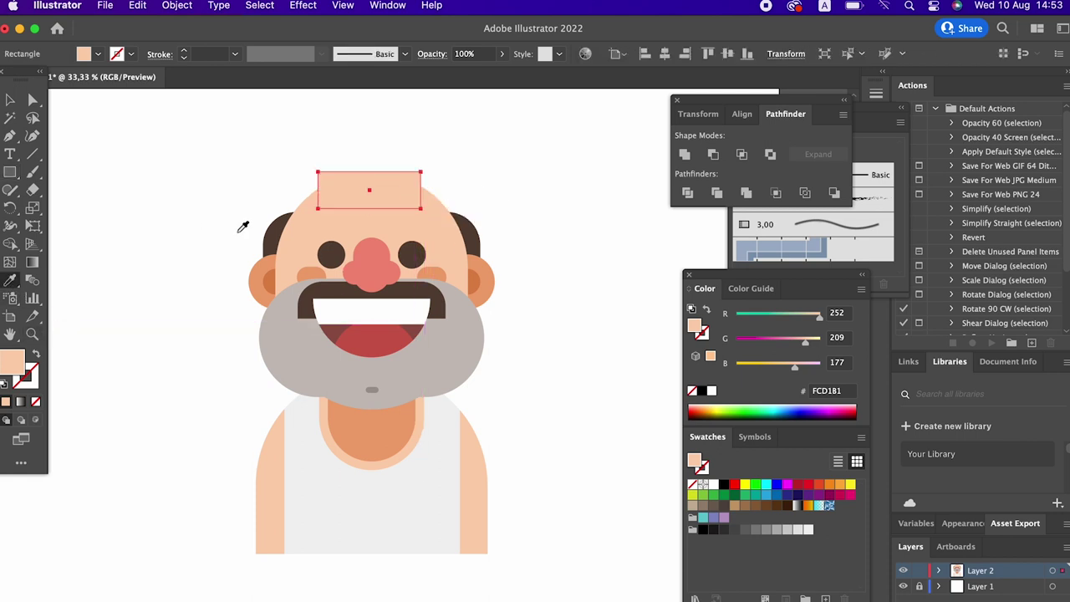
left_click(269, 233)
Step: Fully round the brown rectangle into a pill-shaped hair tuft, then select all the character artwork
left_click(32, 100)
left_click_drag(331, 192, 459, 191)
left_click(10, 100)
left_click(468, 283)
left_click(528, 279)
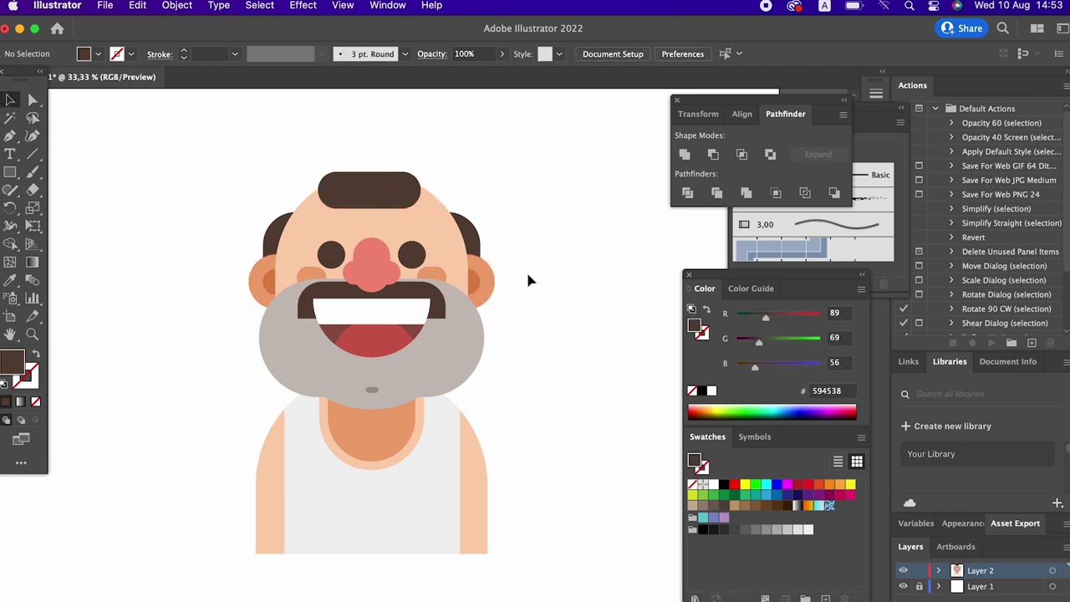
left_click(388, 189)
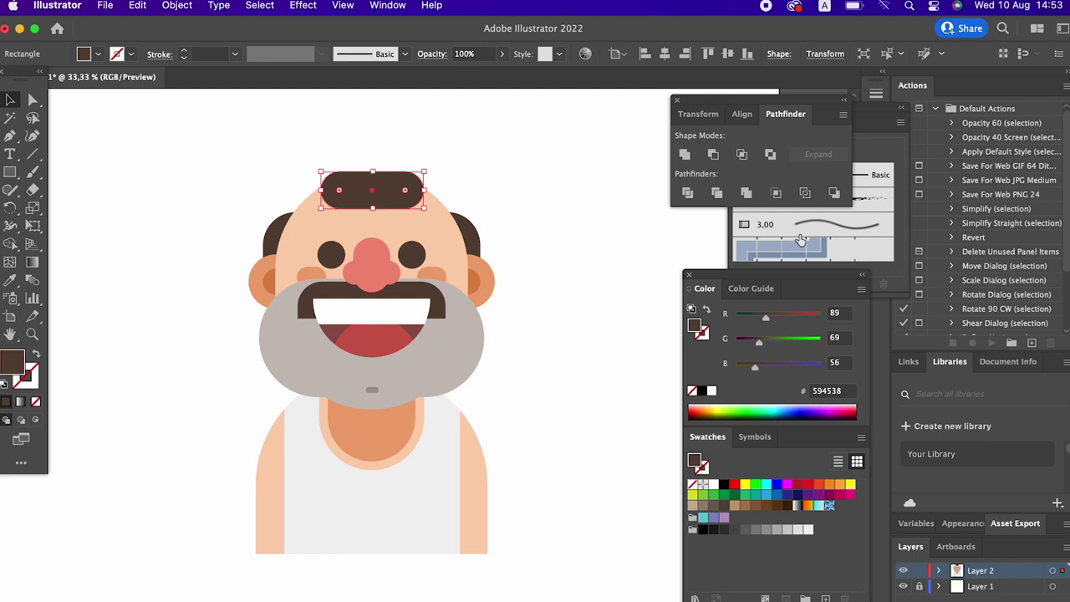
left_click(606, 326)
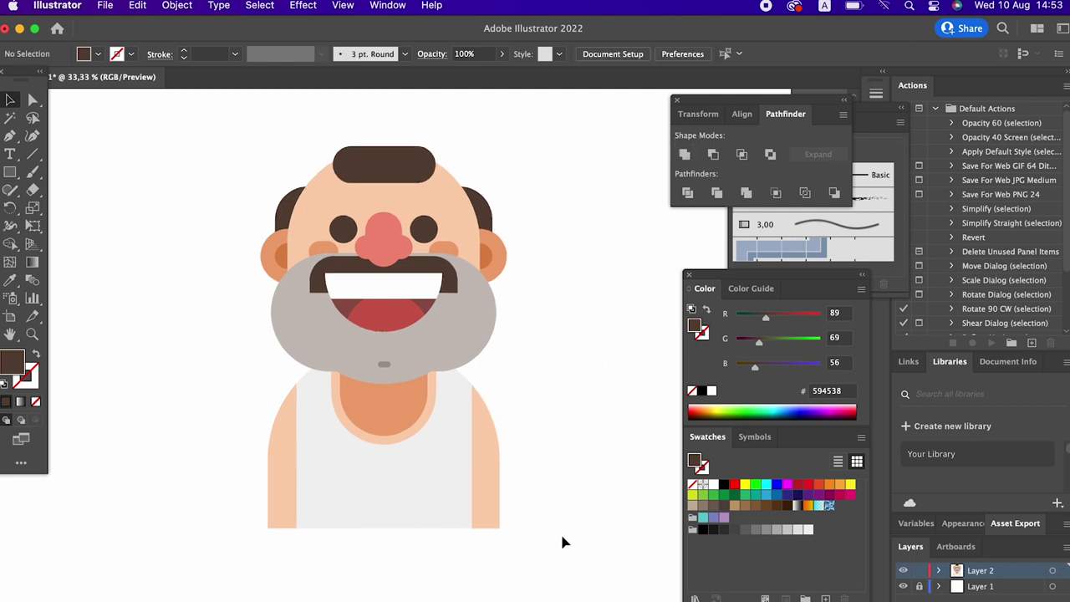
scroll(562, 542, "up", 2)
left_click_drag(191, 148, 575, 370)
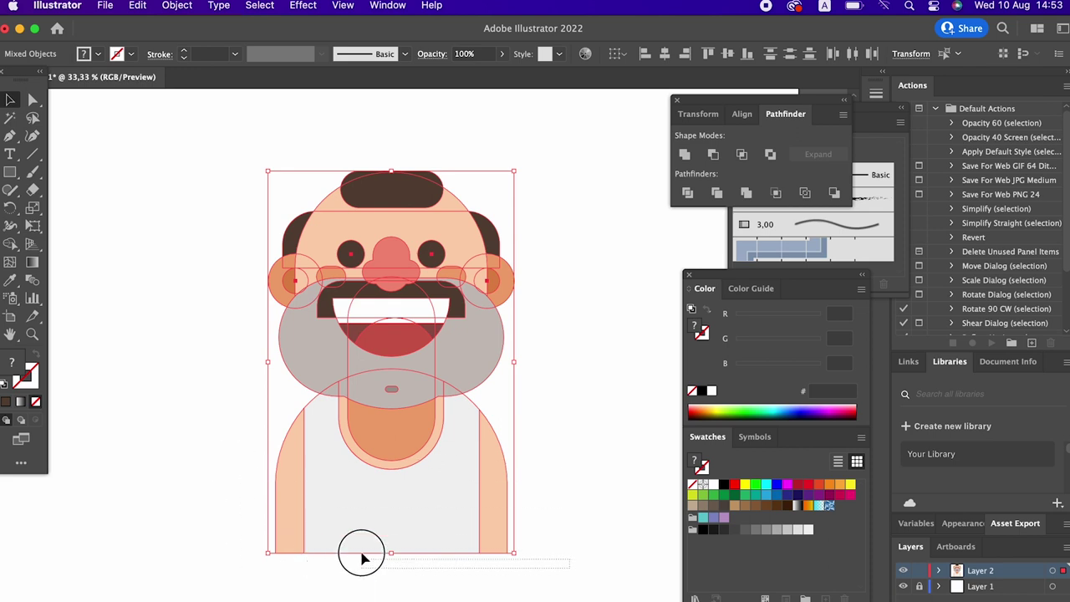
Step: Group every part of the bald man and centre the group horizontally and vertically on the artboard
scroll(358, 557, "up", 5)
left_click(630, 304)
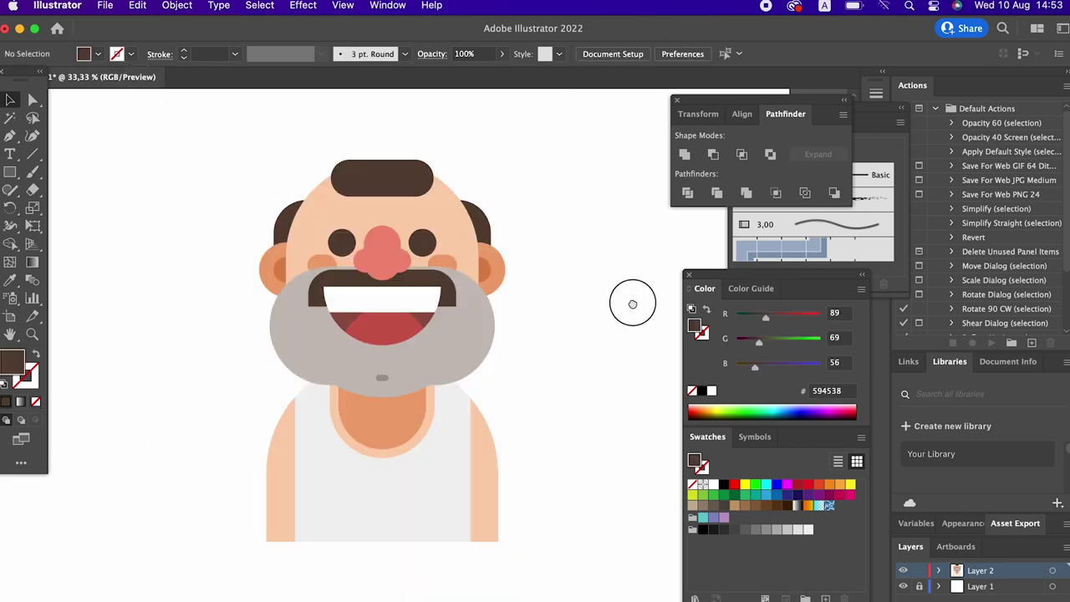
scroll(627, 284, "down", 7)
scroll(585, 418, "up", 3)
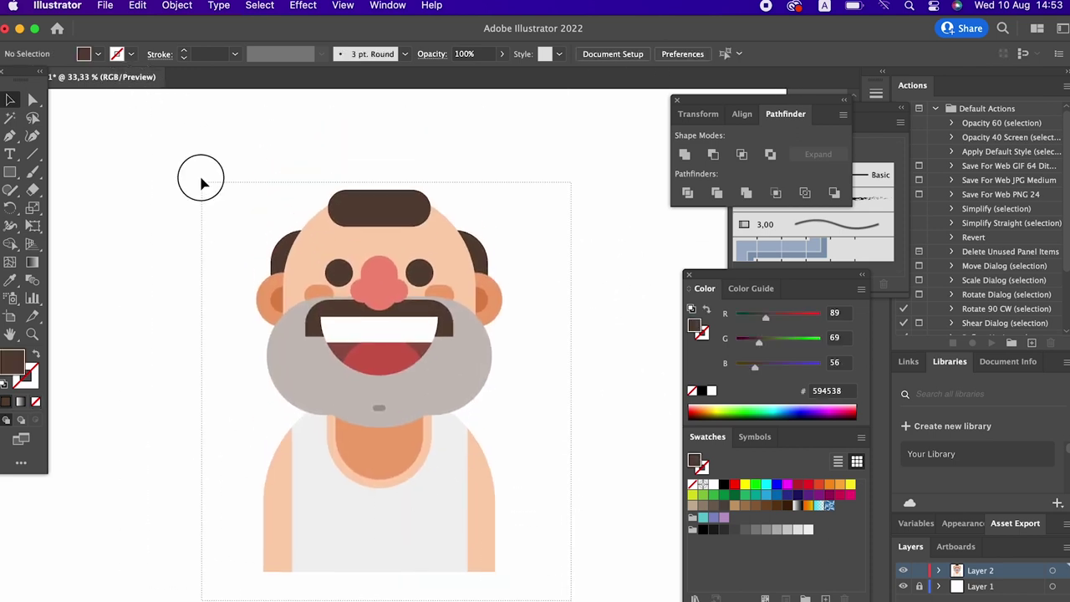
left_click_drag(203, 179, 407, 326)
right_click(407, 326)
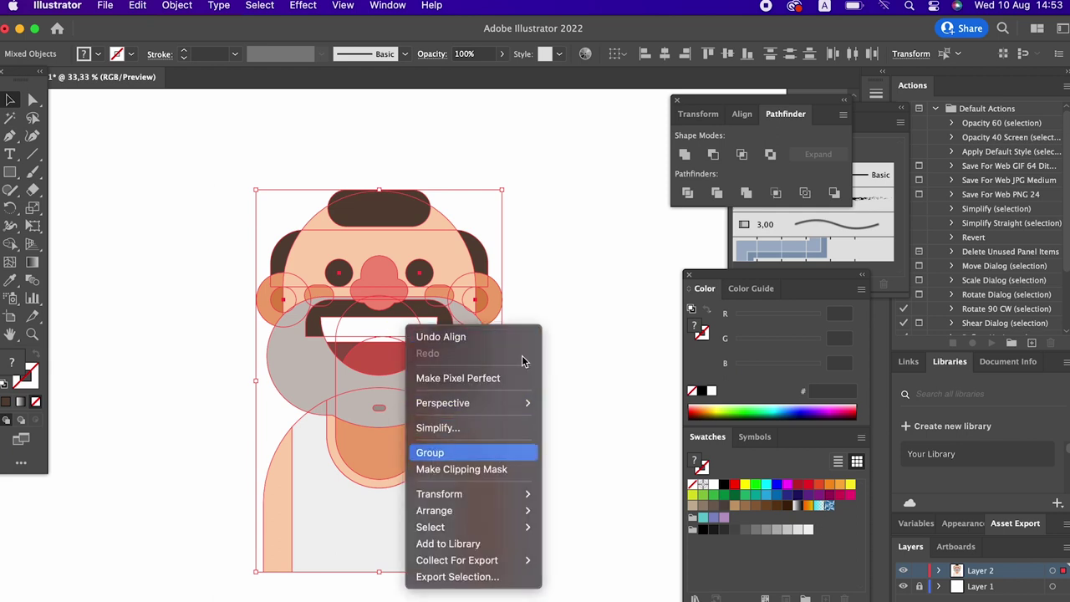
left_click(443, 452)
left_click(665, 53)
left_click(714, 54)
left_click(563, 307)
scroll(602, 327, "left", 3)
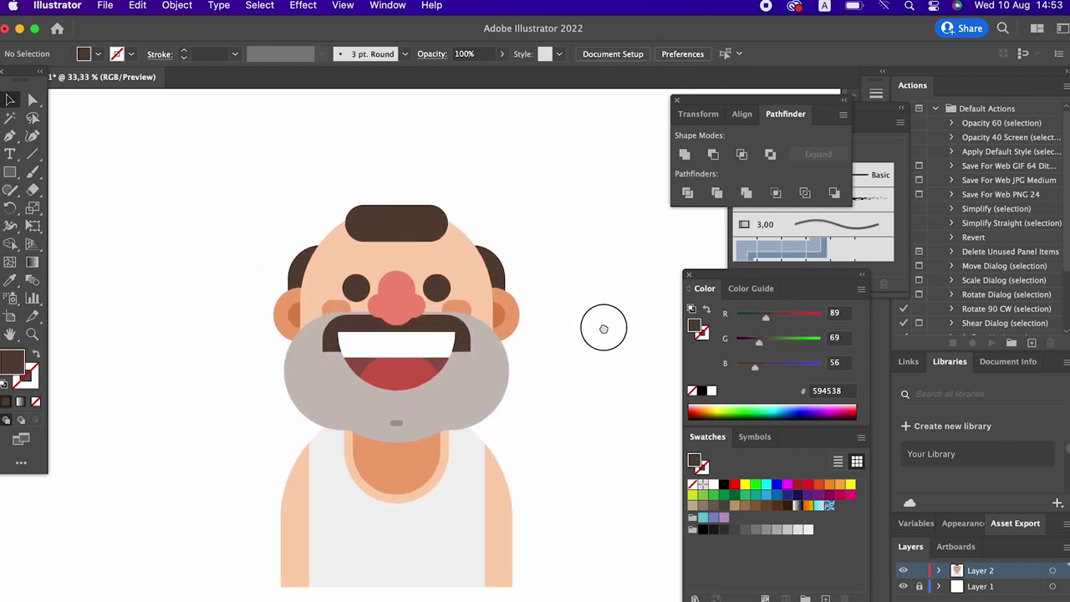